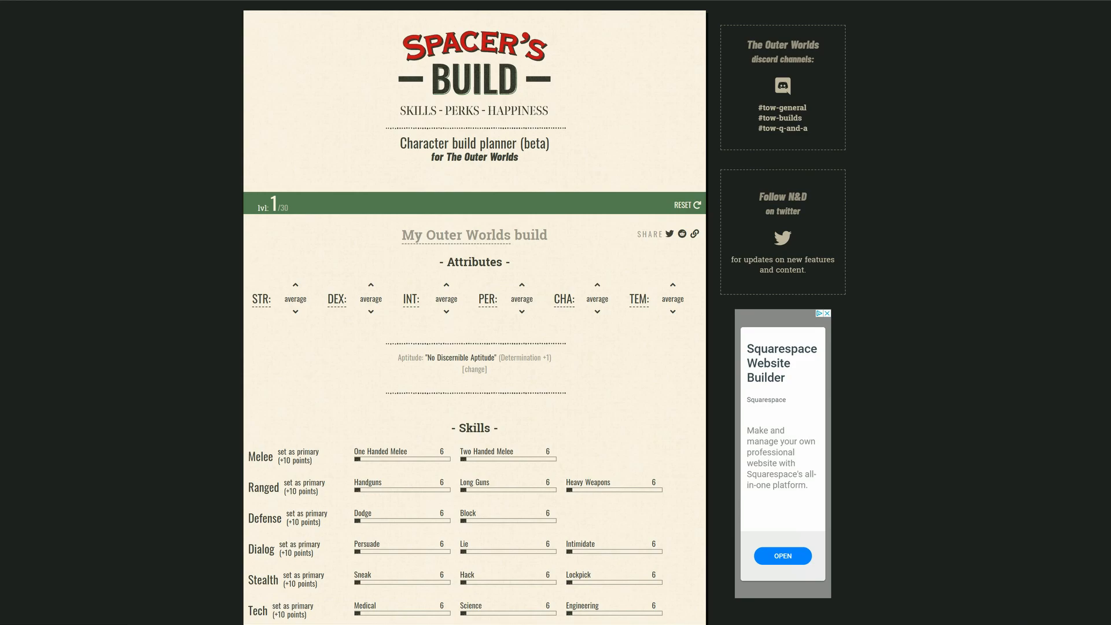
Name the character build "Name Build Plz"
scroll(475, 313, "down", 13)
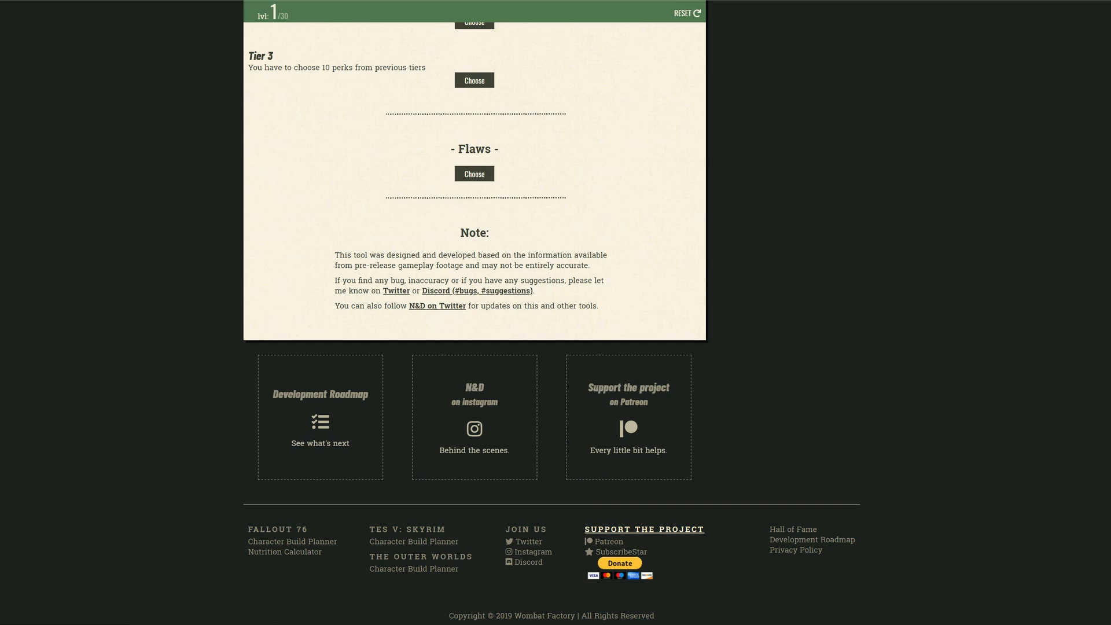
scroll(475, 313, "up", 5)
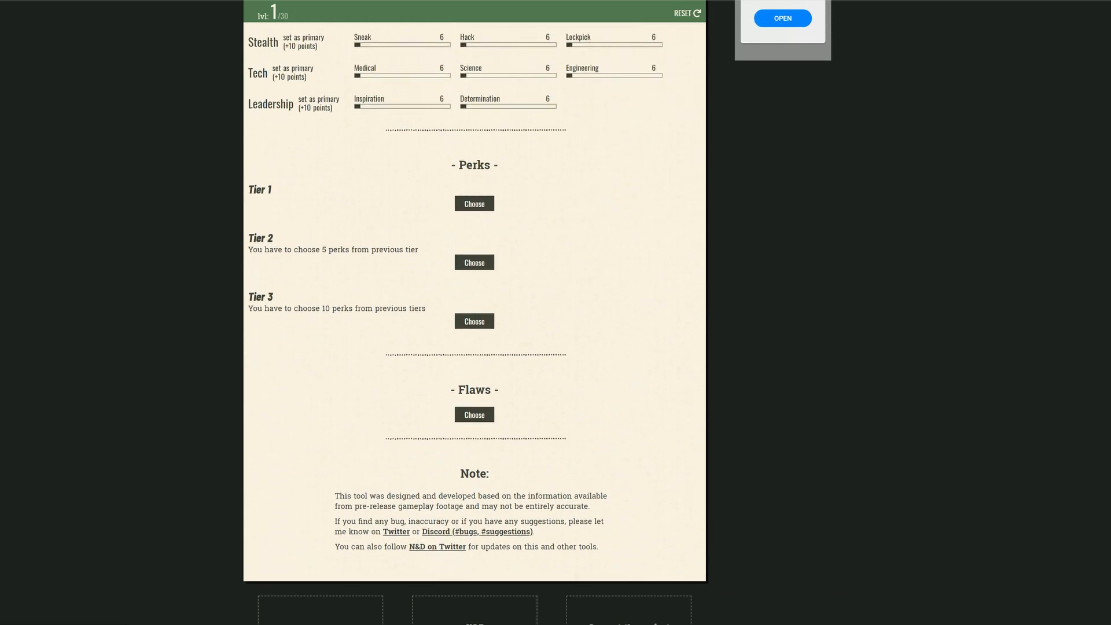
scroll(474, 312, "up", 7)
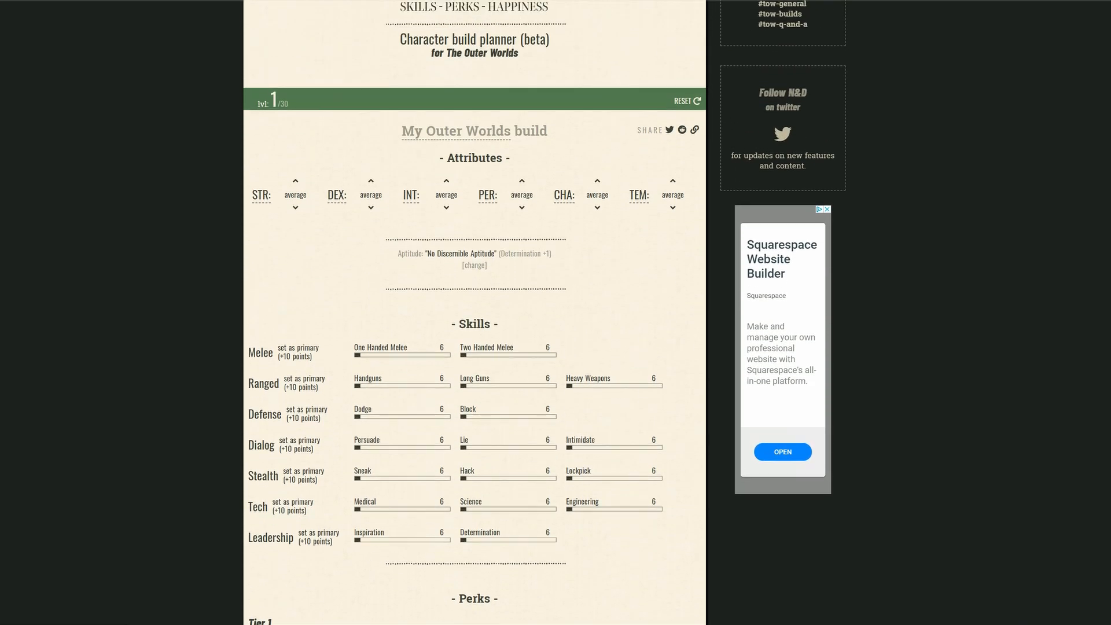
scroll(475, 312, "up", 2)
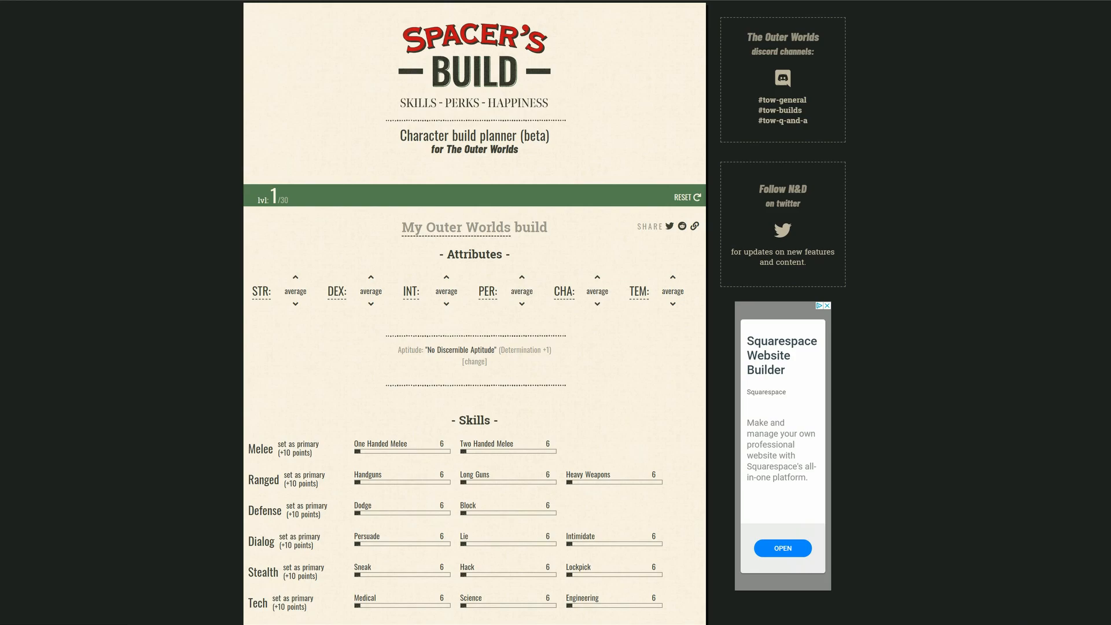
left_click(456, 227)
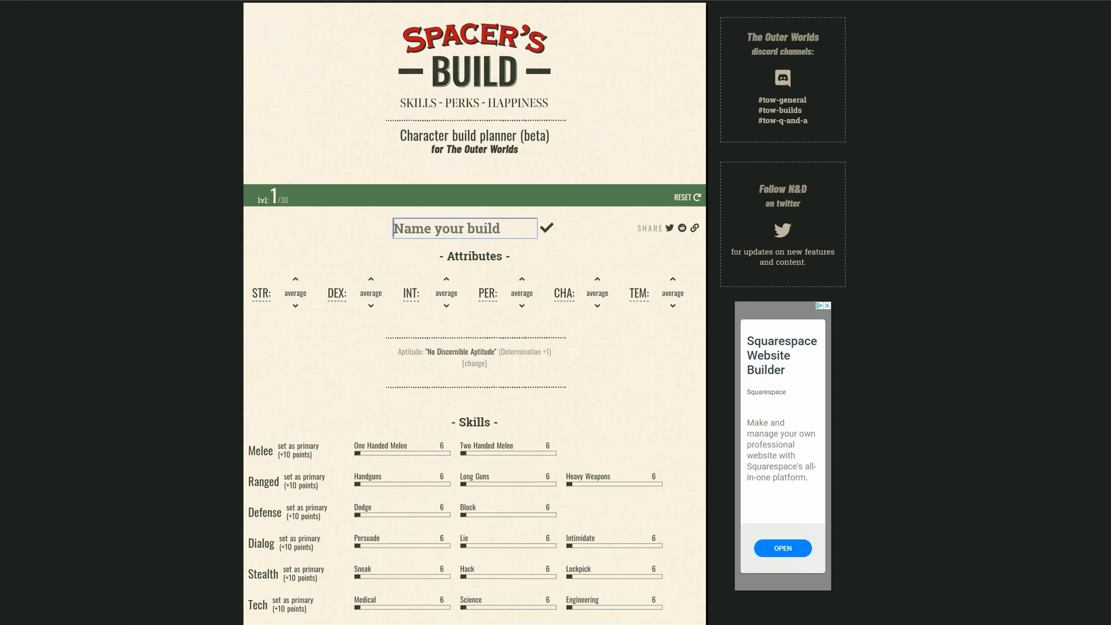
type("Name")
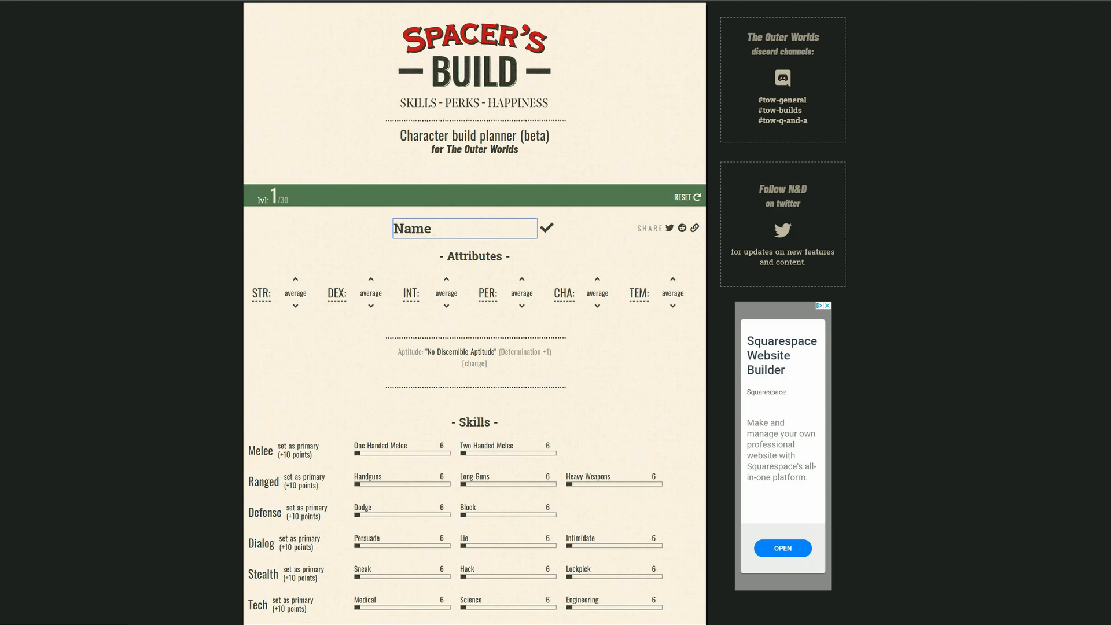
type(" Build Plz")
key("Return")
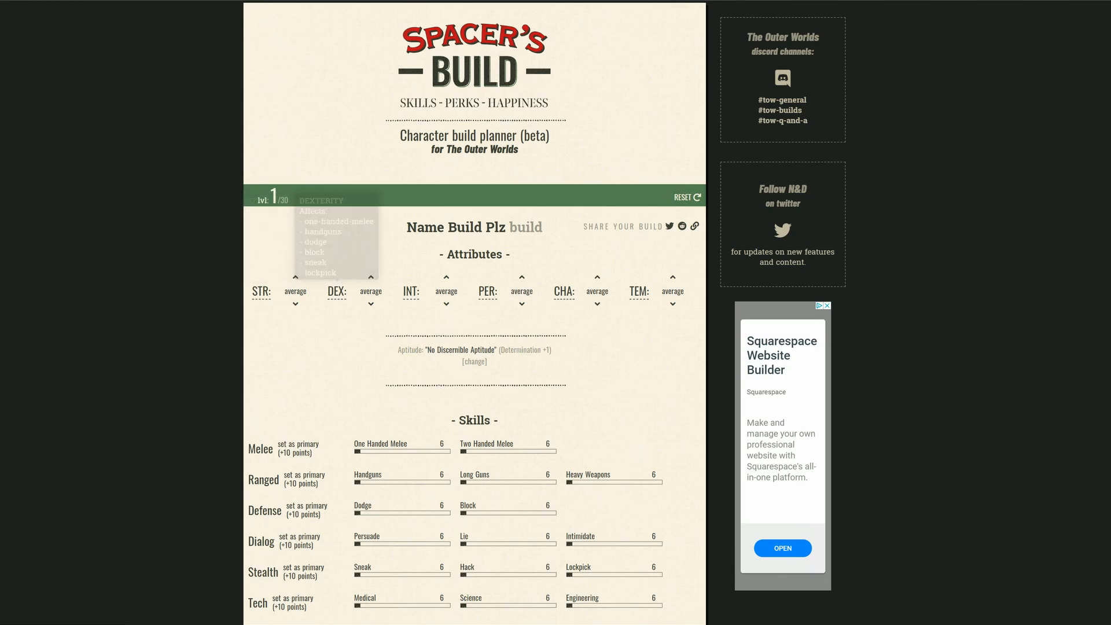
Examine which skills the Strength, Dexterity, Intelligence, Charm and Temperament attributes affect
mouse_move(262, 291)
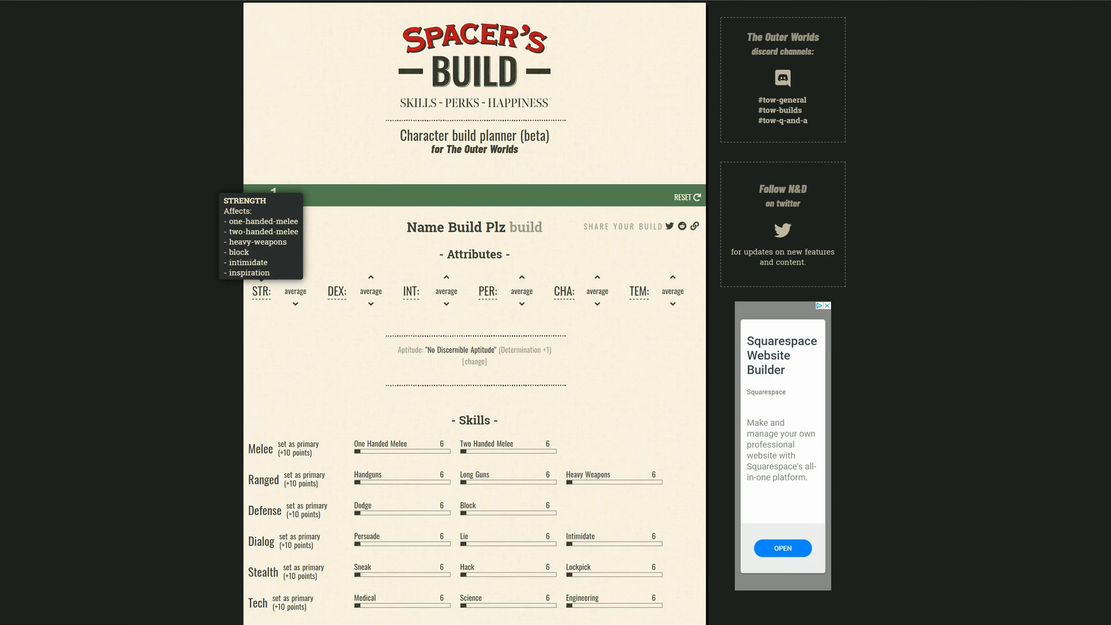
mouse_move(337, 292)
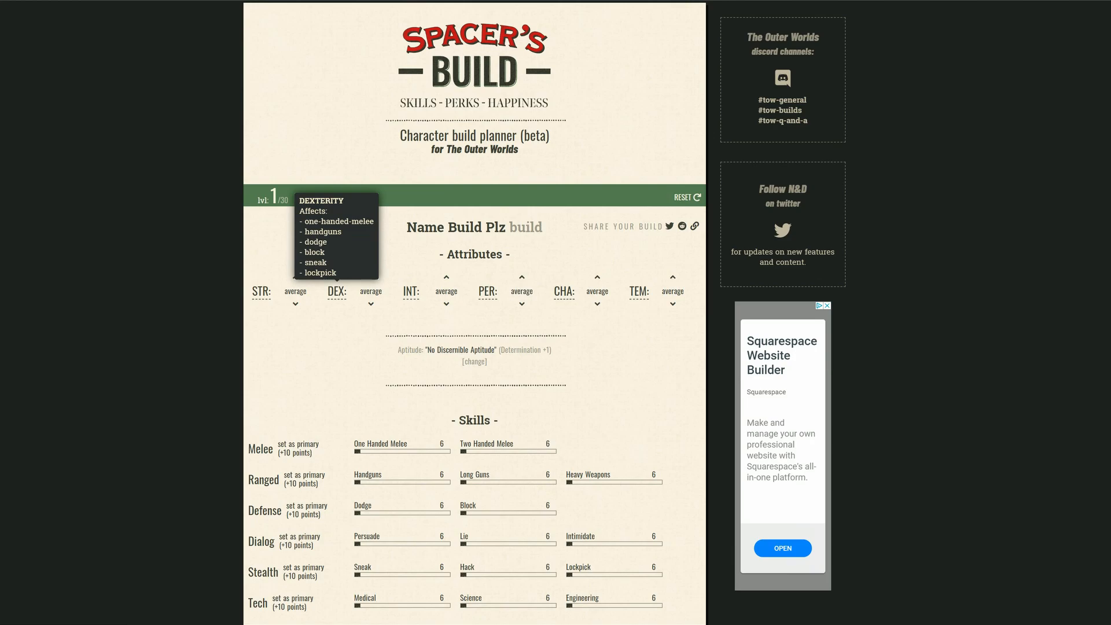
mouse_move(411, 291)
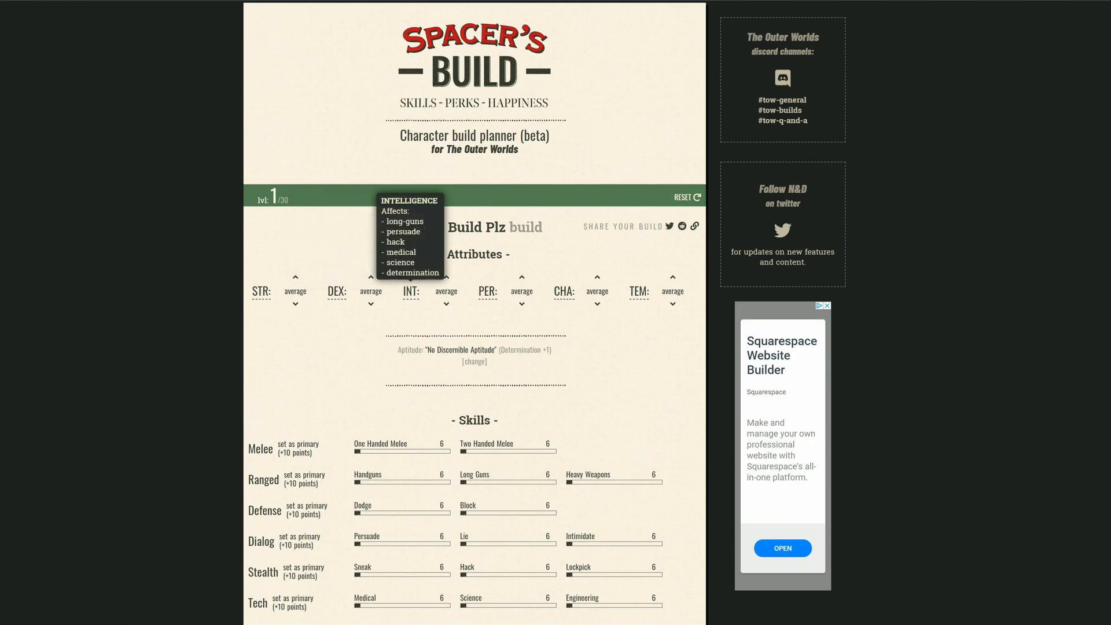
mouse_move(565, 291)
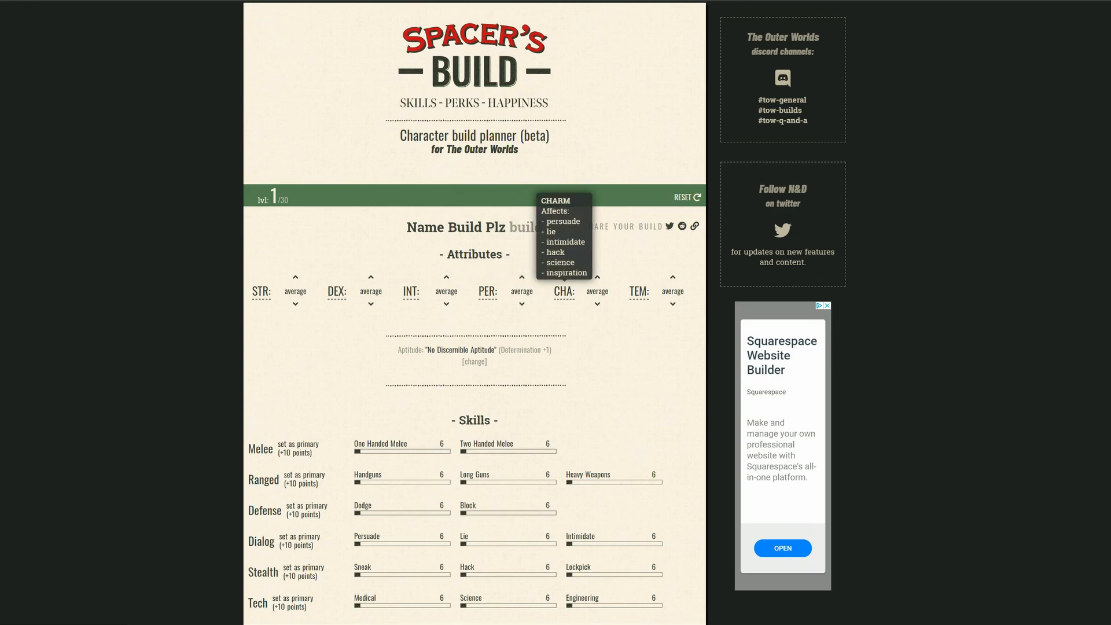
mouse_move(639, 291)
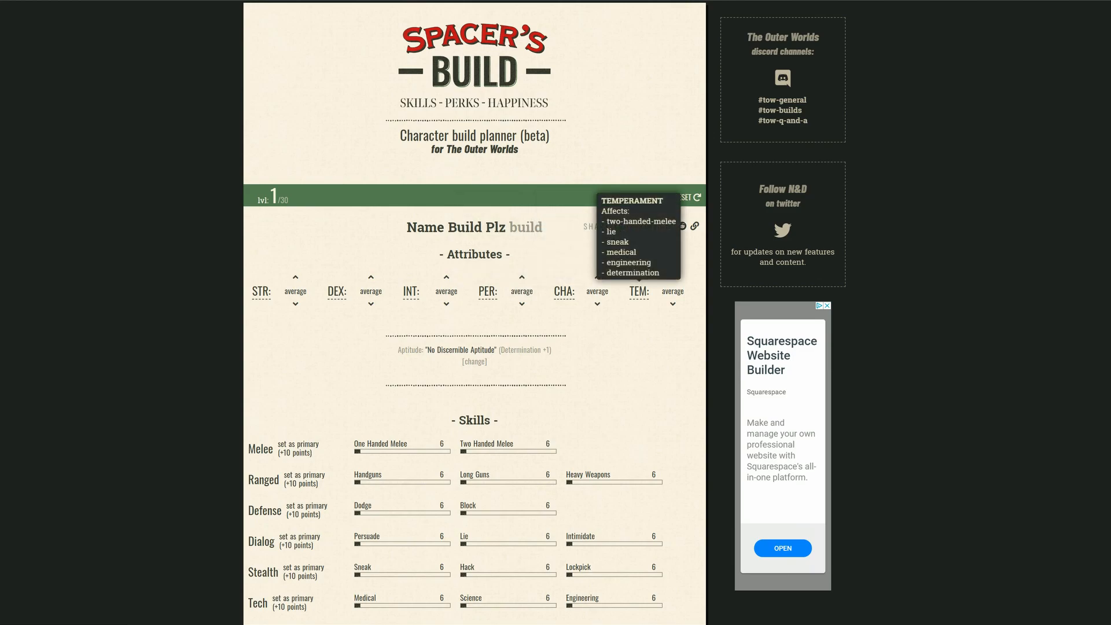
scroll(475, 313, "down", 3)
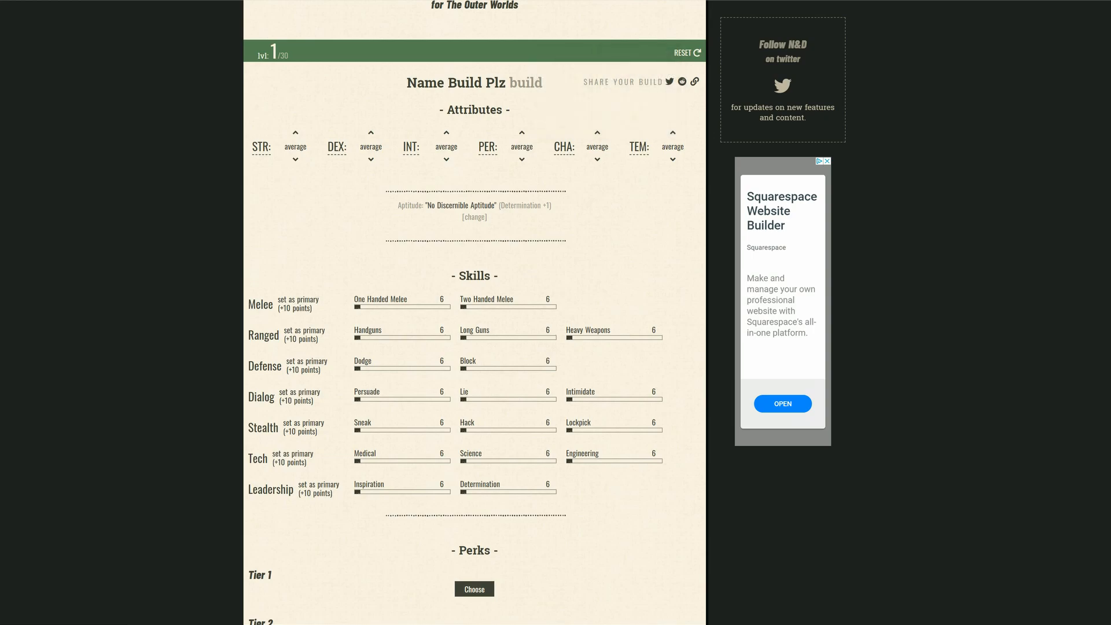
Try Strength at good and Dexterity at good in turn, comparing their effect on skills, and return both to average
left_click(295, 133)
left_click(295, 159)
left_click(296, 132)
left_click(371, 132)
left_click(295, 159)
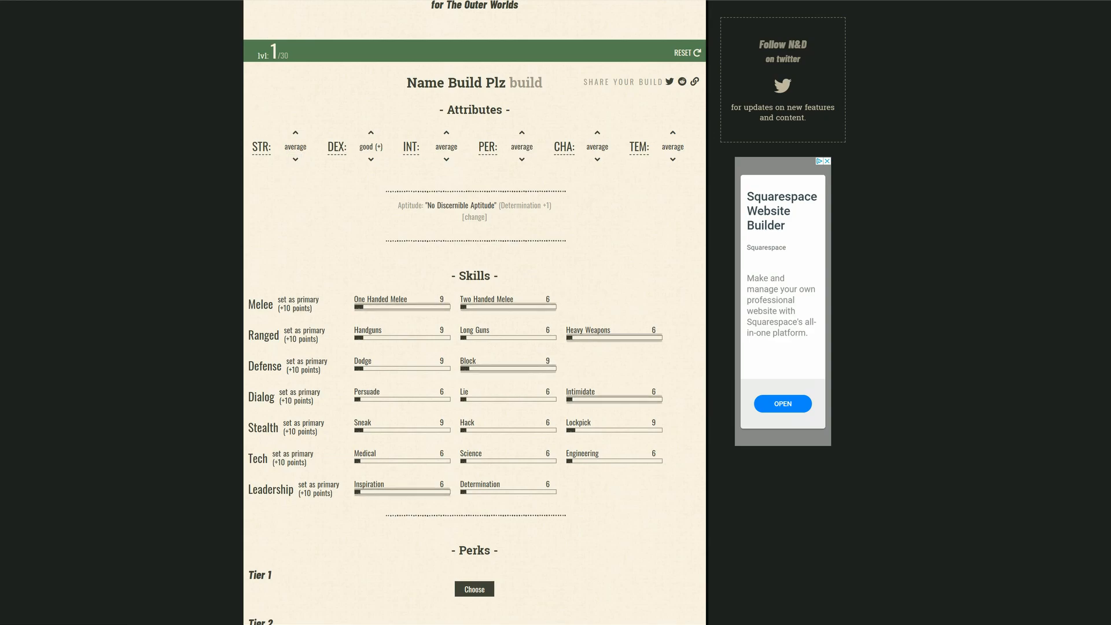
left_click(371, 159)
Try Strength and Dexterity together at good, and return Dexterity to average
left_click(295, 133)
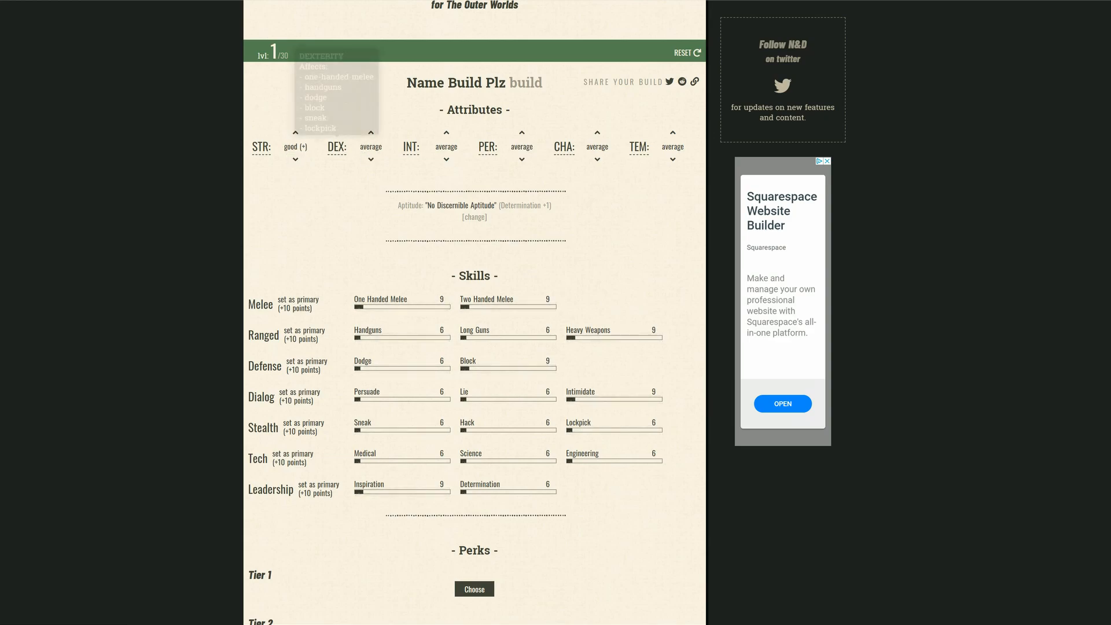
left_click(371, 133)
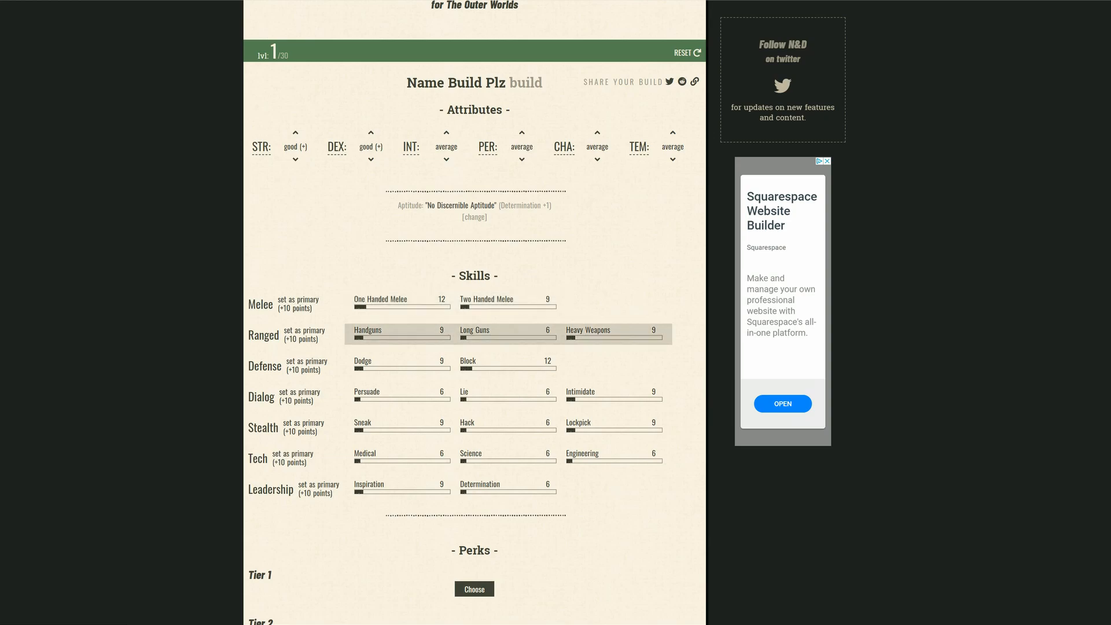
left_click(295, 159)
left_click(296, 133)
left_click(371, 159)
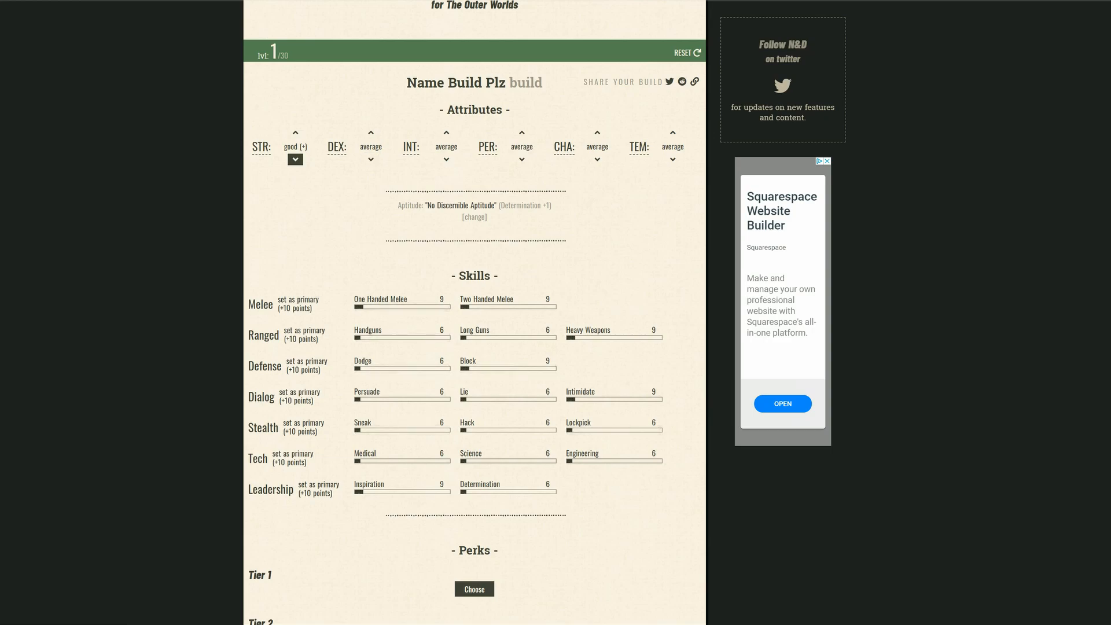
Lower all six attributes, from Strength to Temperament, to below average
left_click(295, 159)
left_click(296, 159)
left_click(371, 159)
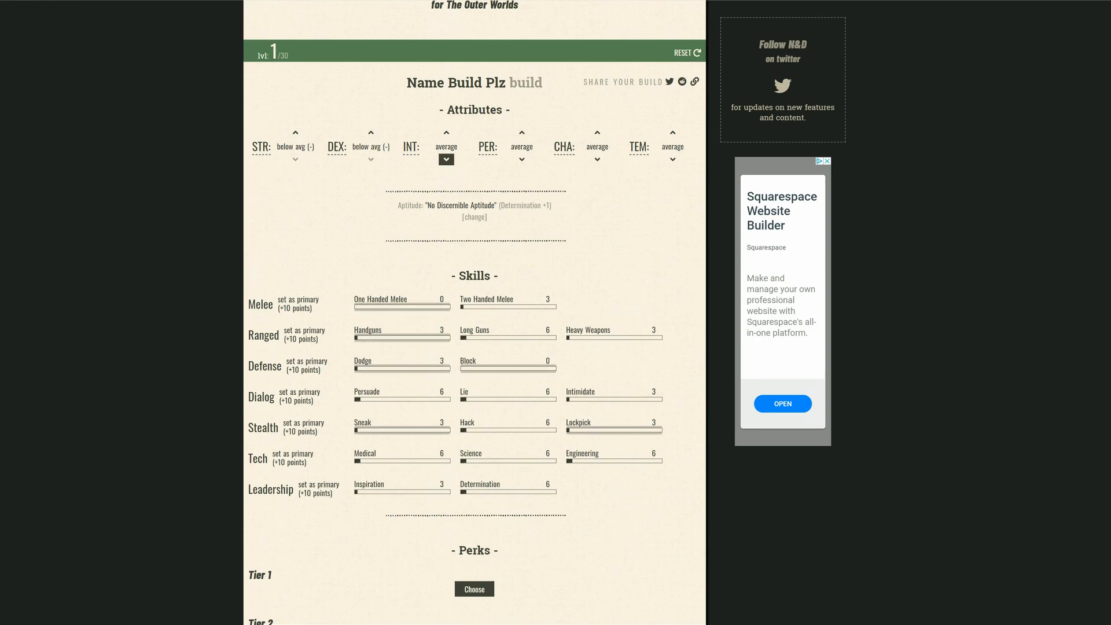
left_click(447, 160)
left_click(522, 159)
left_click(597, 159)
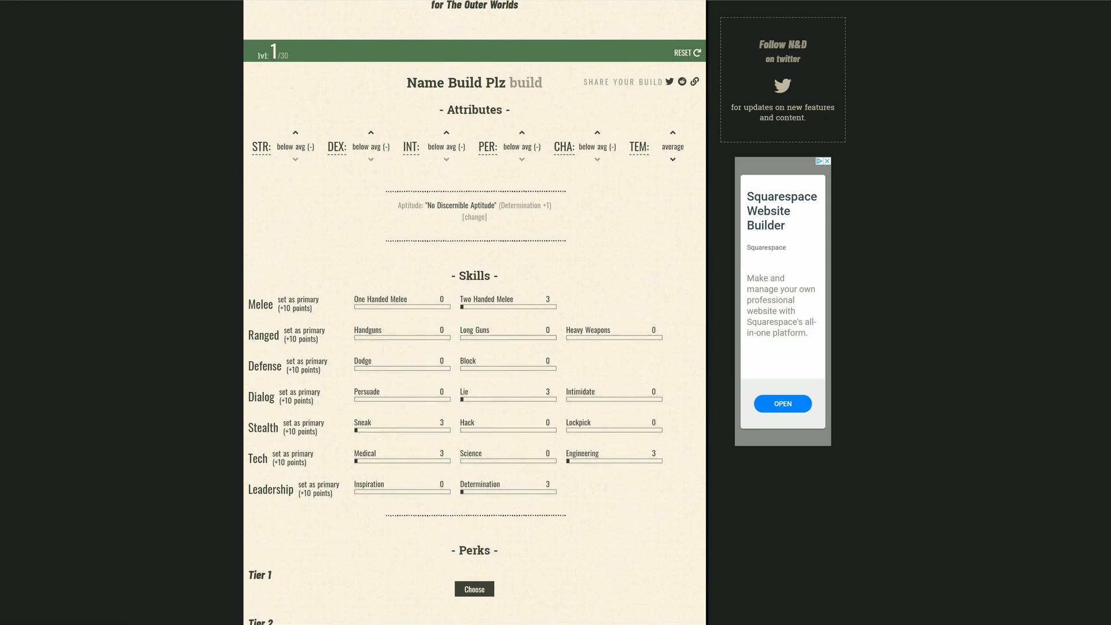
left_click(673, 159)
Try Strength at very high while the other attributes are below average, and return it to below average
left_click(295, 133)
left_click(295, 133)
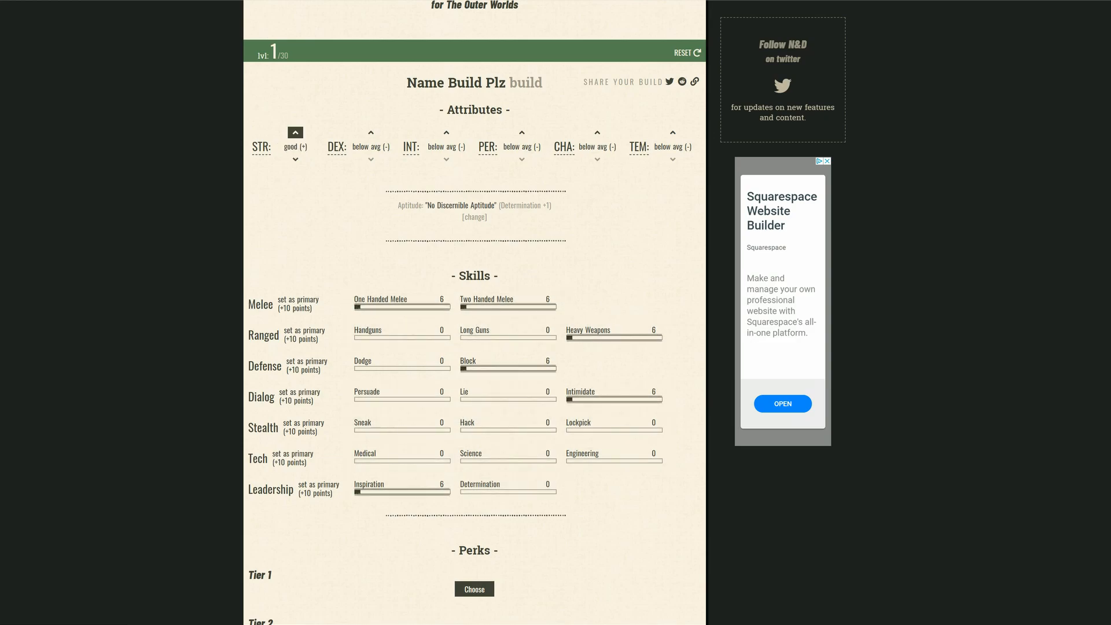
left_click(295, 133)
left_click(295, 132)
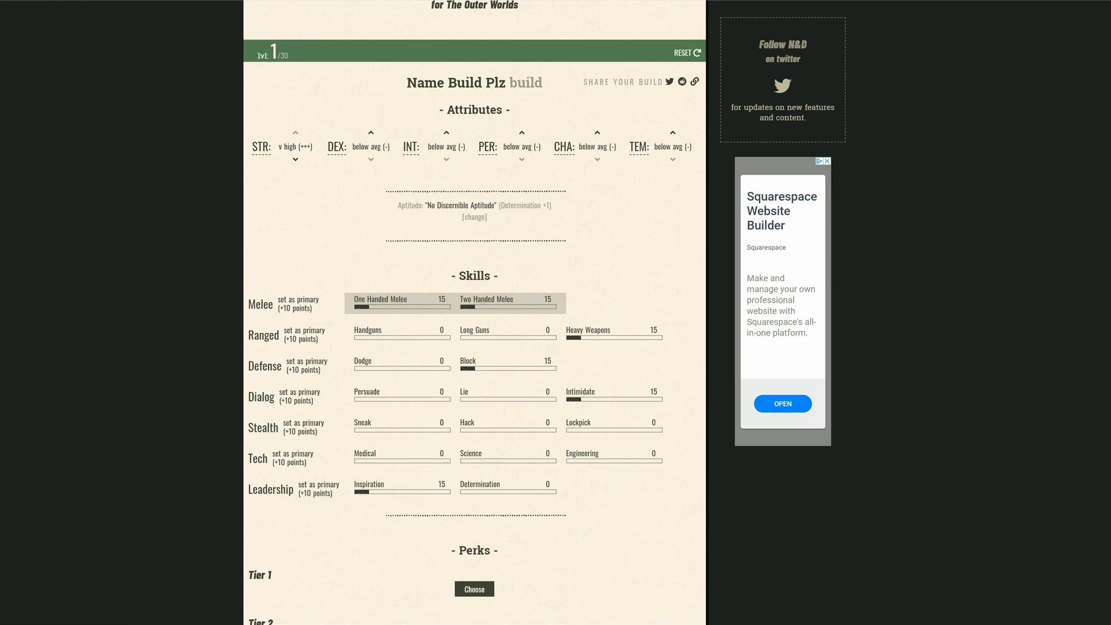
left_click(295, 159)
left_click(296, 160)
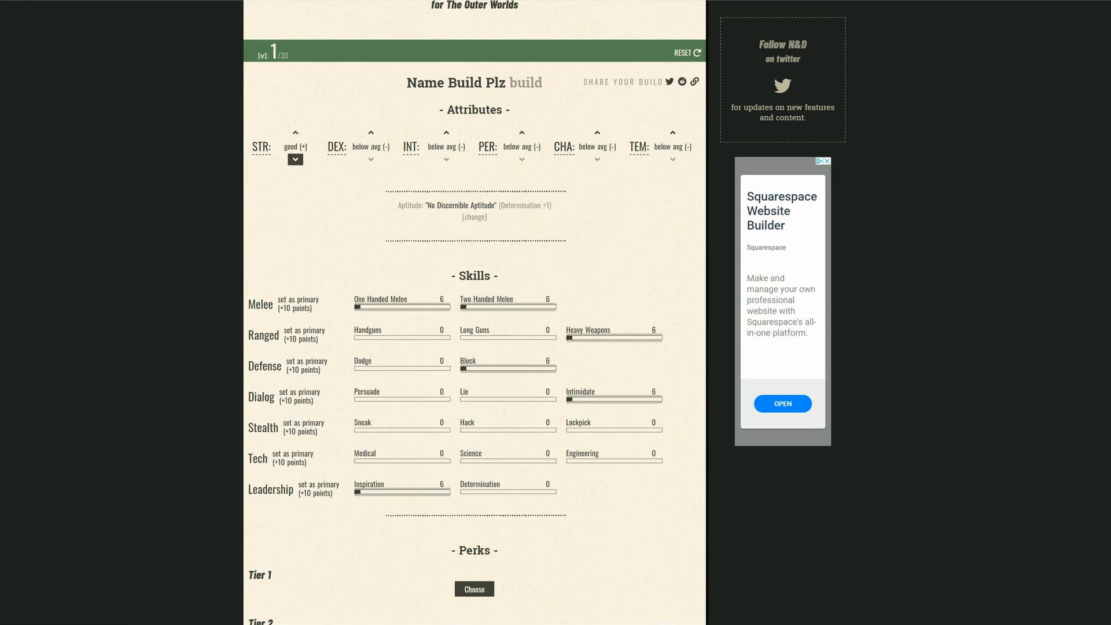
left_click(295, 159)
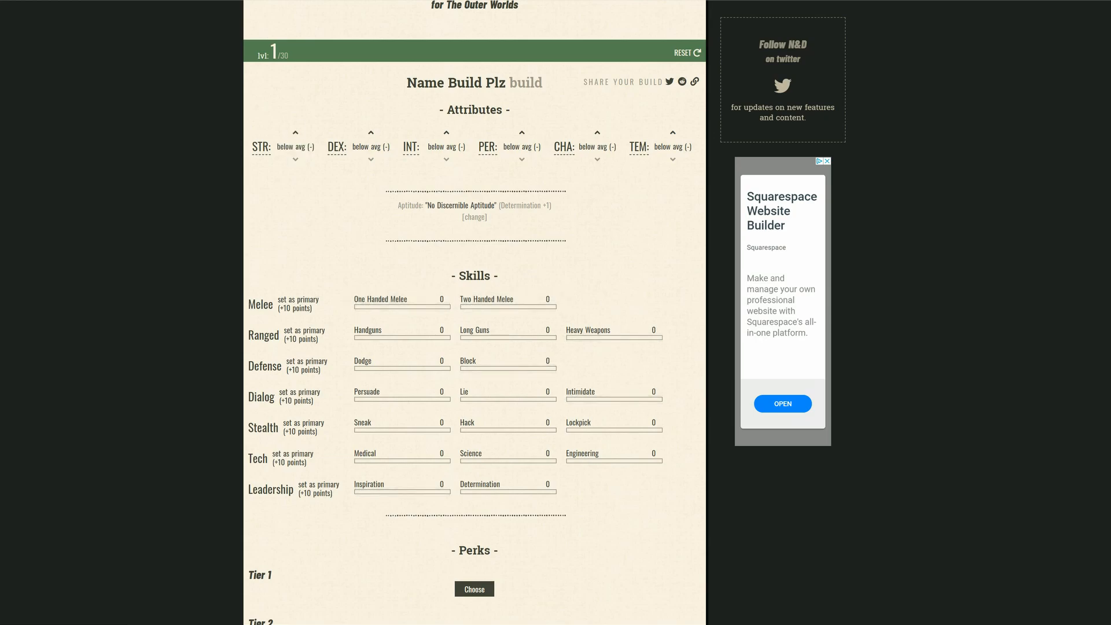
Raise Strength, Dexterity and Intelligence to very high
left_click(296, 132)
left_click(295, 133)
left_click(296, 132)
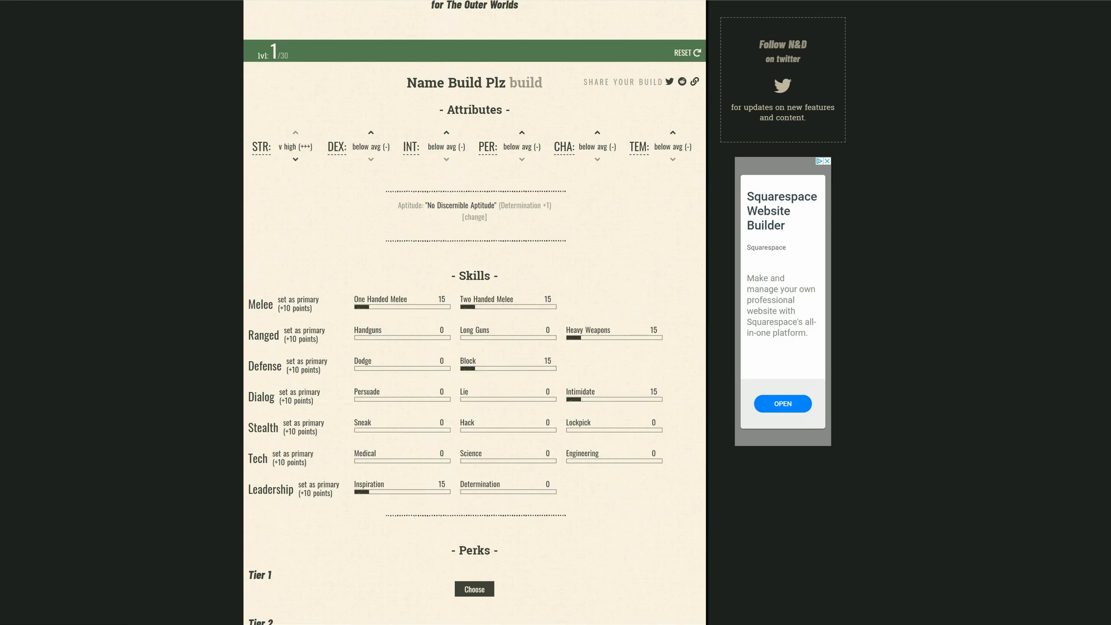
left_click(371, 132)
left_click(371, 132)
left_click(371, 132)
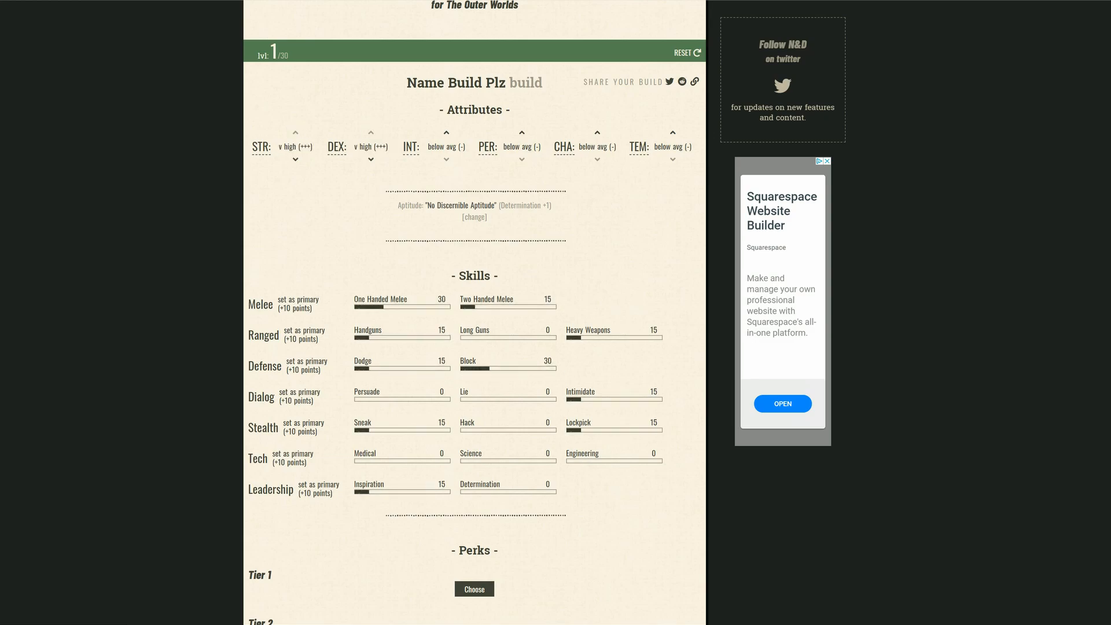
left_click(446, 132)
left_click(446, 133)
left_click(446, 133)
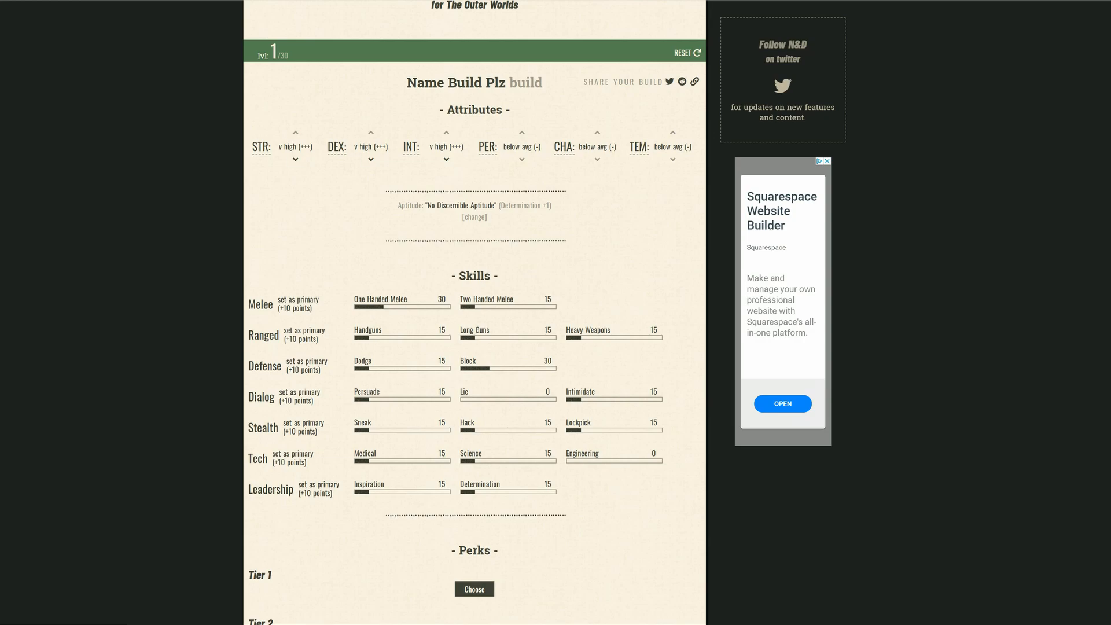
Review the available aptitudes and set the build's aptitude to Bureaucrat, Rank 0
mouse_move(411, 146)
left_click(475, 217)
scroll(475, 219, "down", 3)
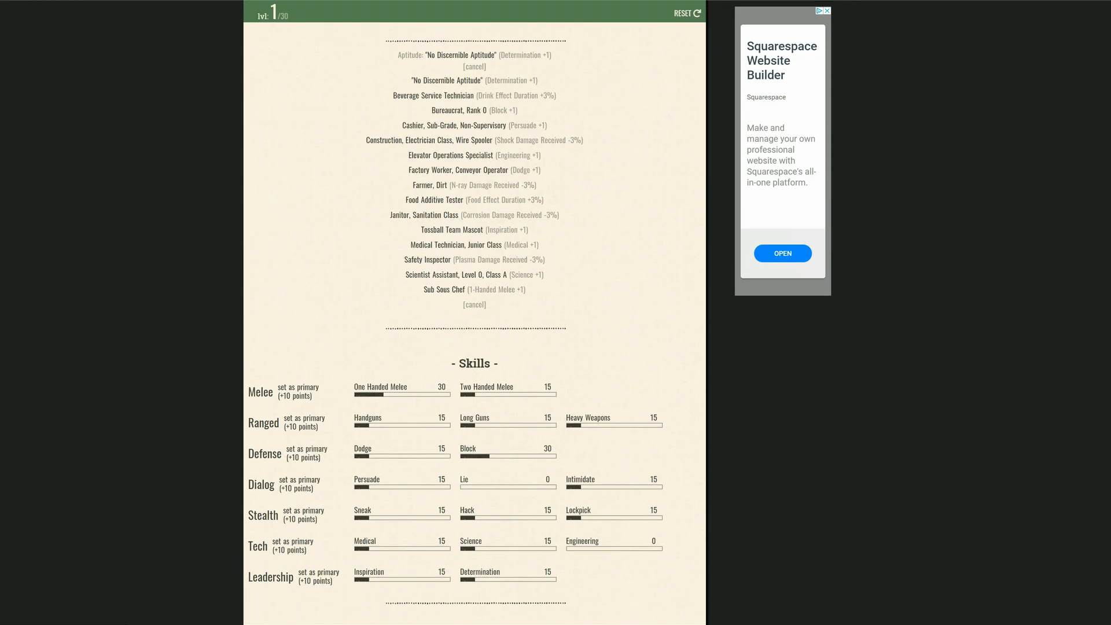
scroll(474, 219, "up", 2)
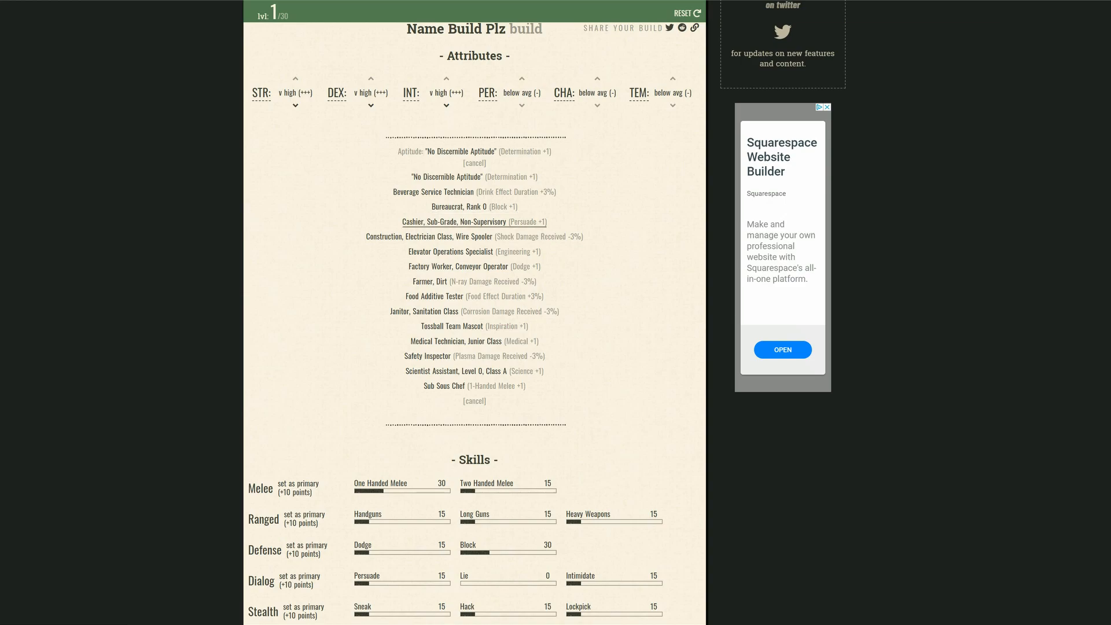
scroll(463, 231, "down", 2)
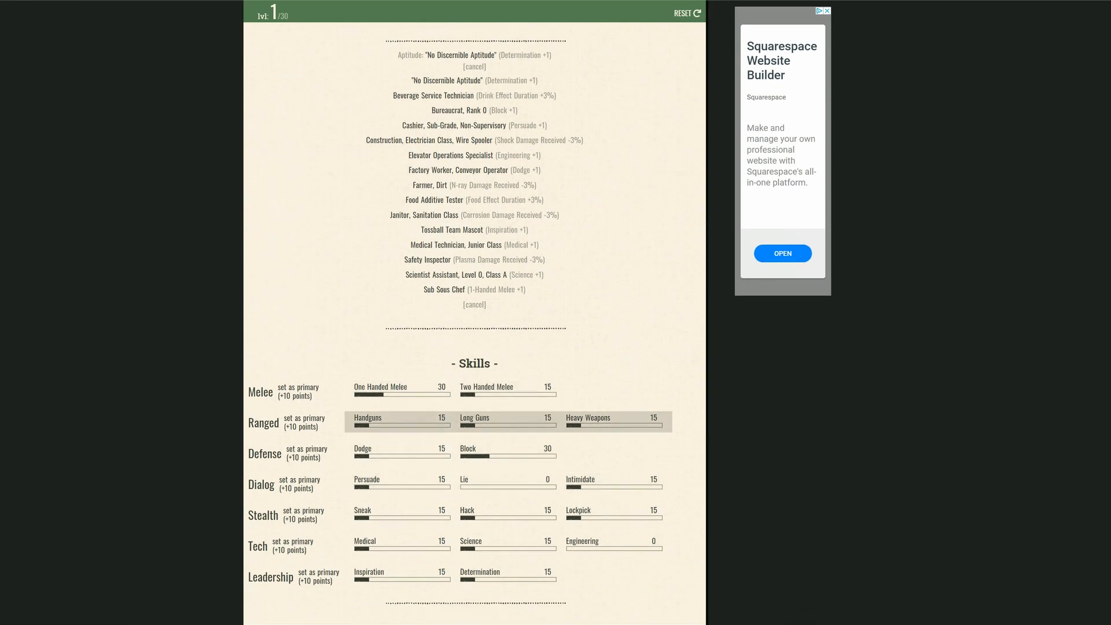
left_click(459, 110)
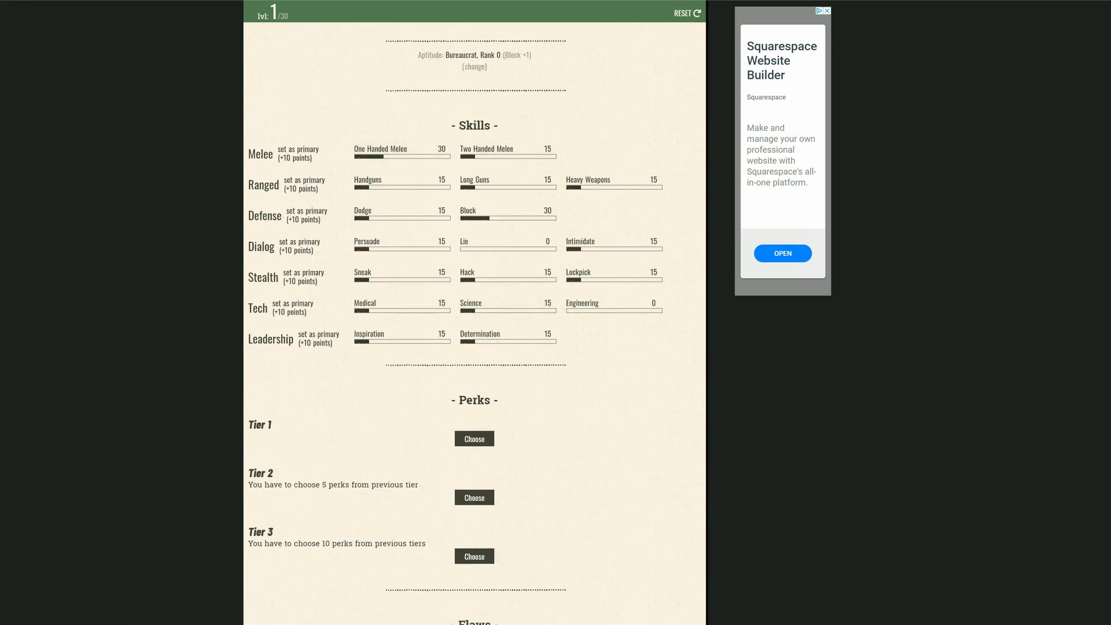
Change the aptitude to Cashier, Sub-Grade, Non-Supervisory
scroll(474, 312, "up", 3)
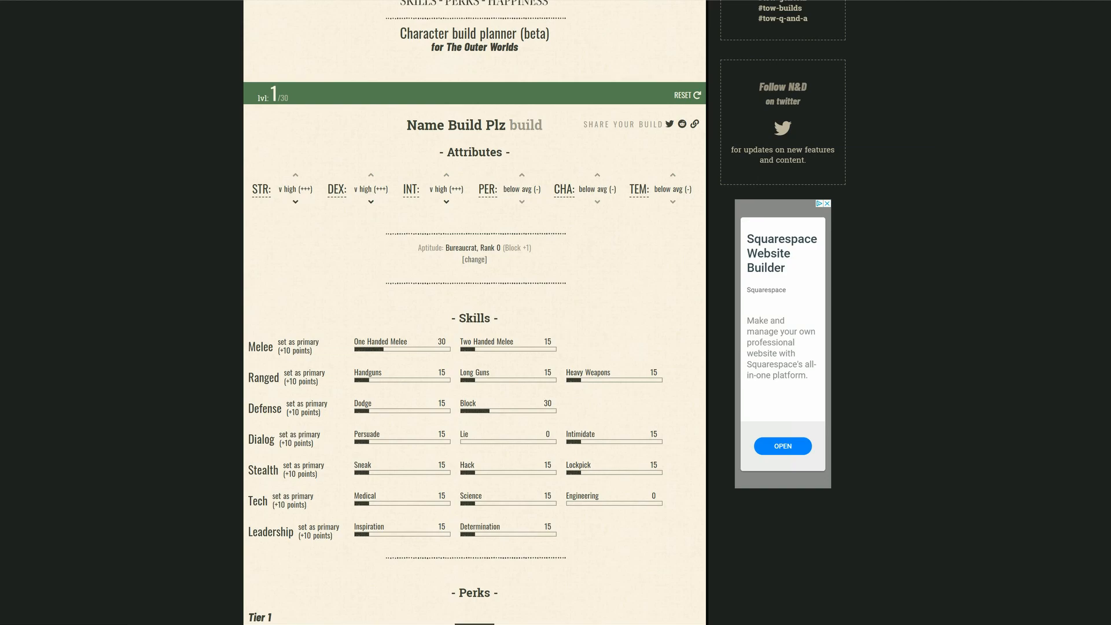
left_click(475, 259)
scroll(474, 259, "down", 3)
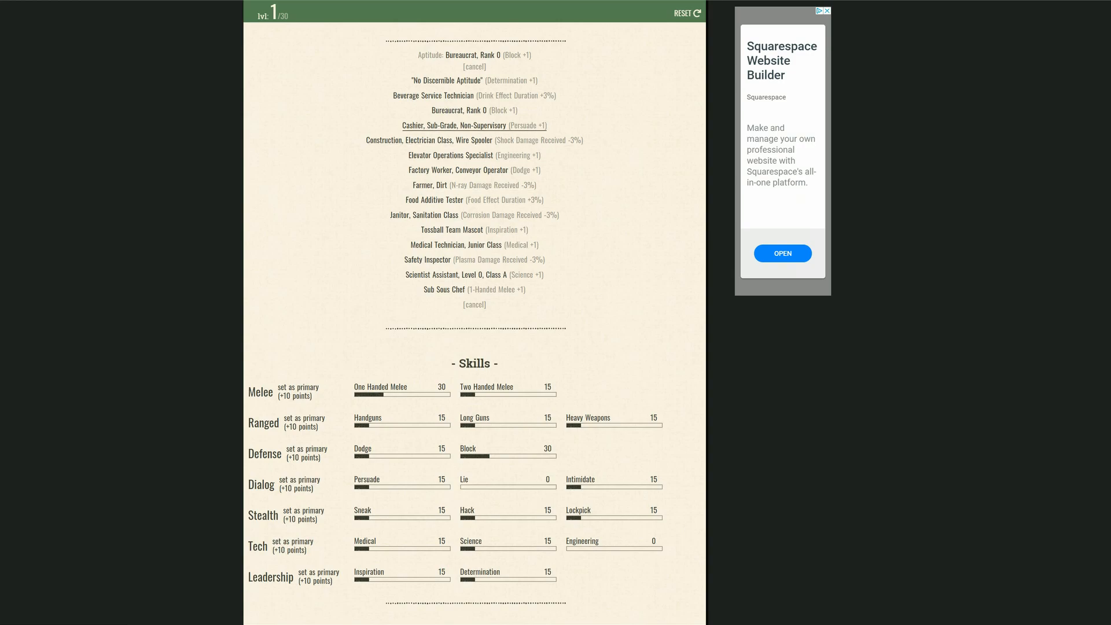
left_click(454, 125)
Set the aptitude back to "No Discernible Aptitude"
scroll(509, 260, "up", 2)
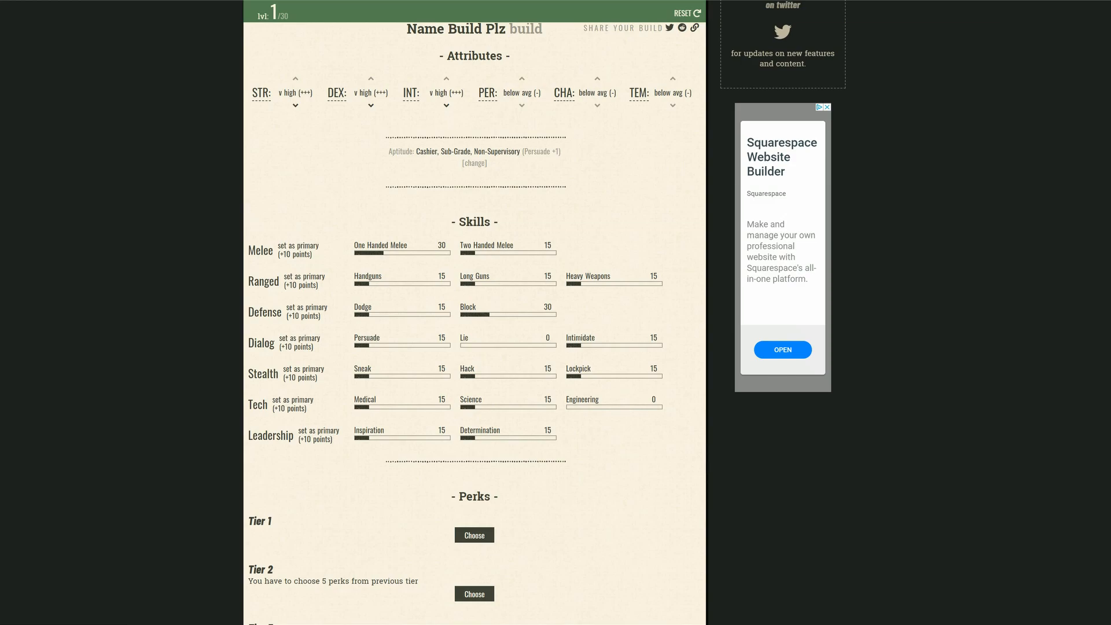
left_click(474, 163)
scroll(474, 173, "down", 2)
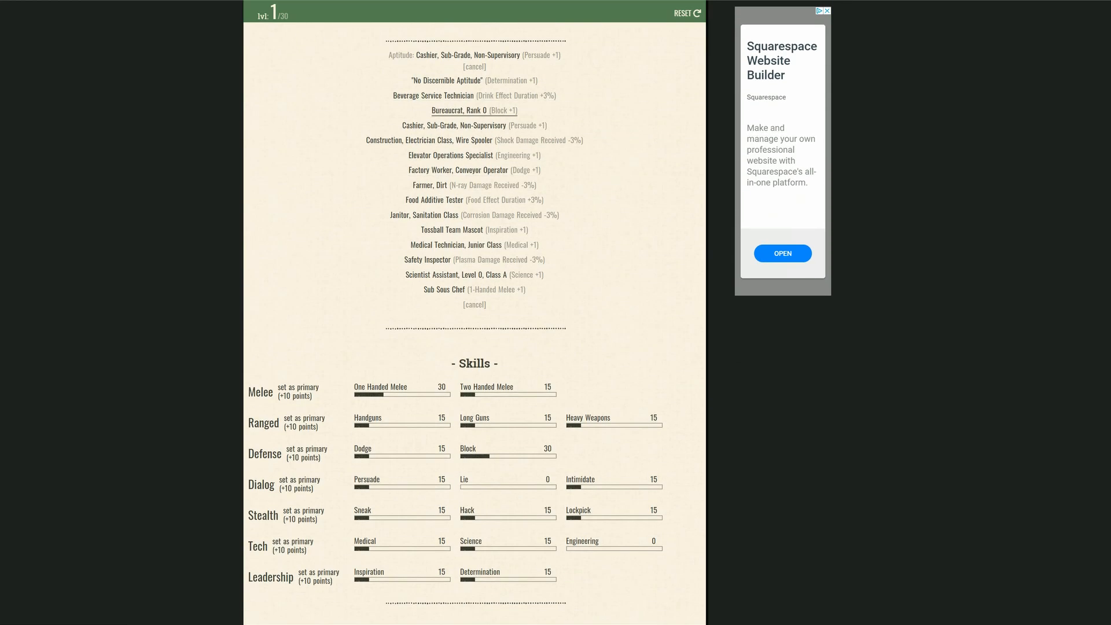
left_click(445, 80)
scroll(475, 290, "up", 3)
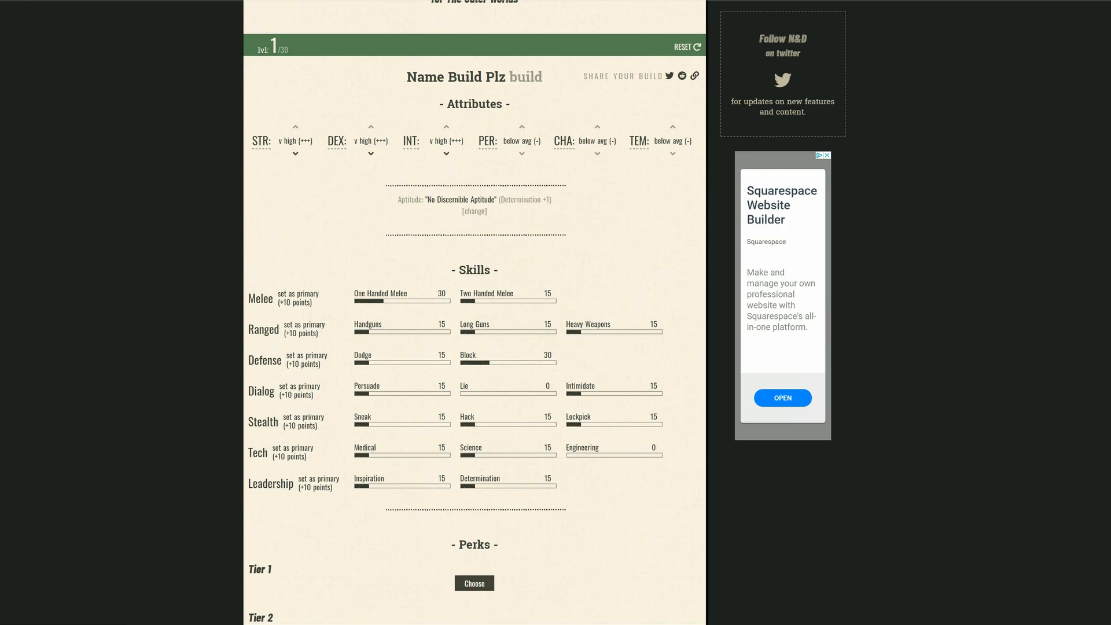
Try Melee and Ranged as the primary skill groups, and clear both selections
scroll(475, 312, "down", 3)
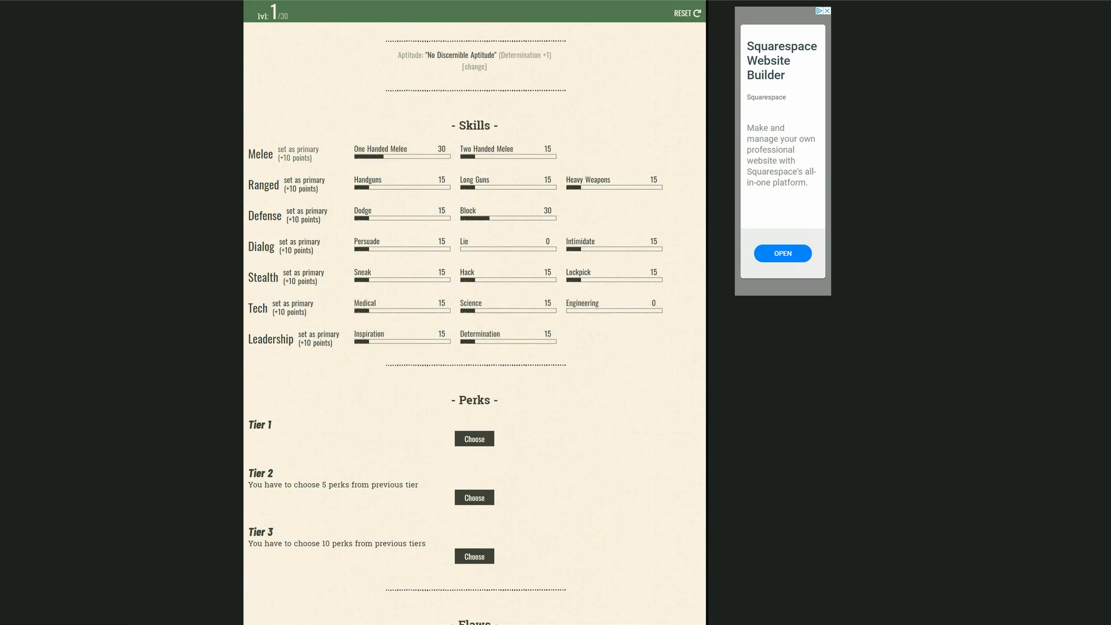
left_click(298, 154)
left_click(304, 184)
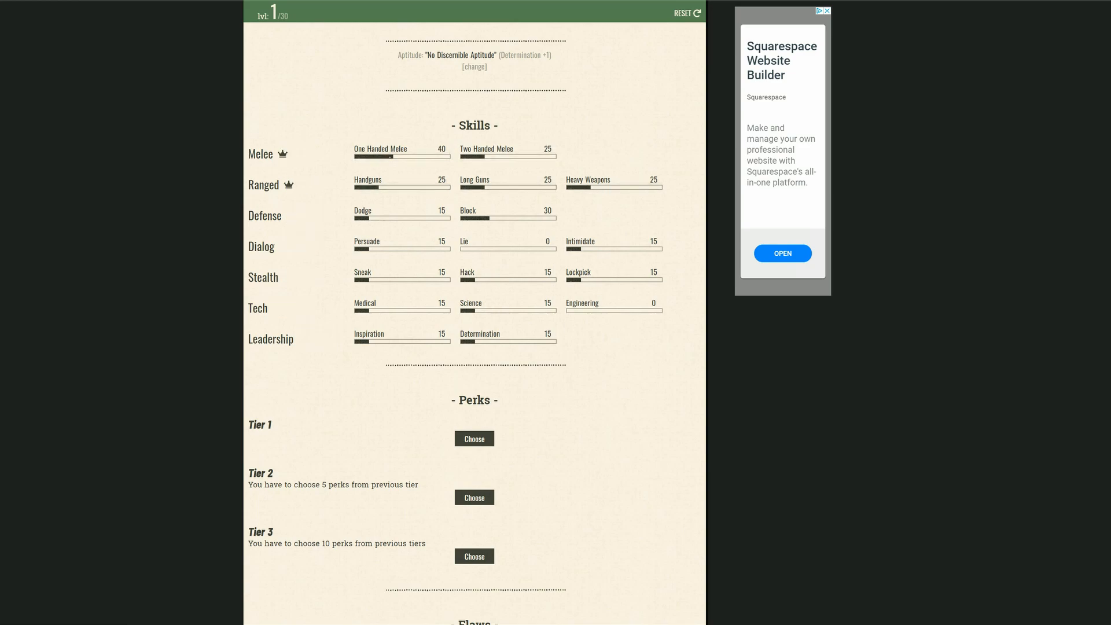
left_click(282, 154)
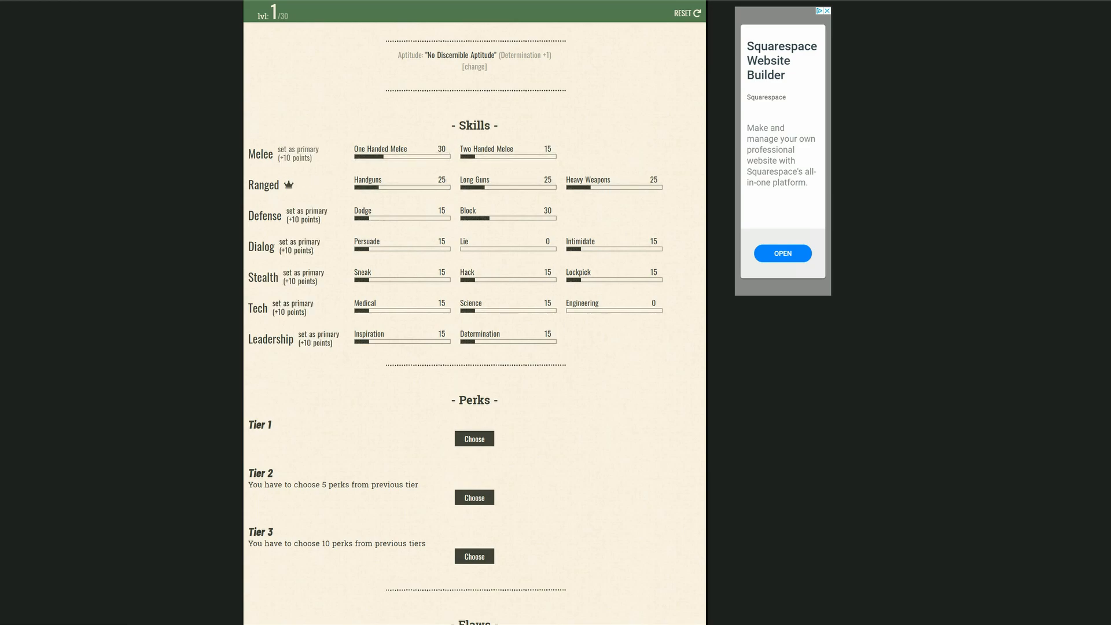
left_click(298, 153)
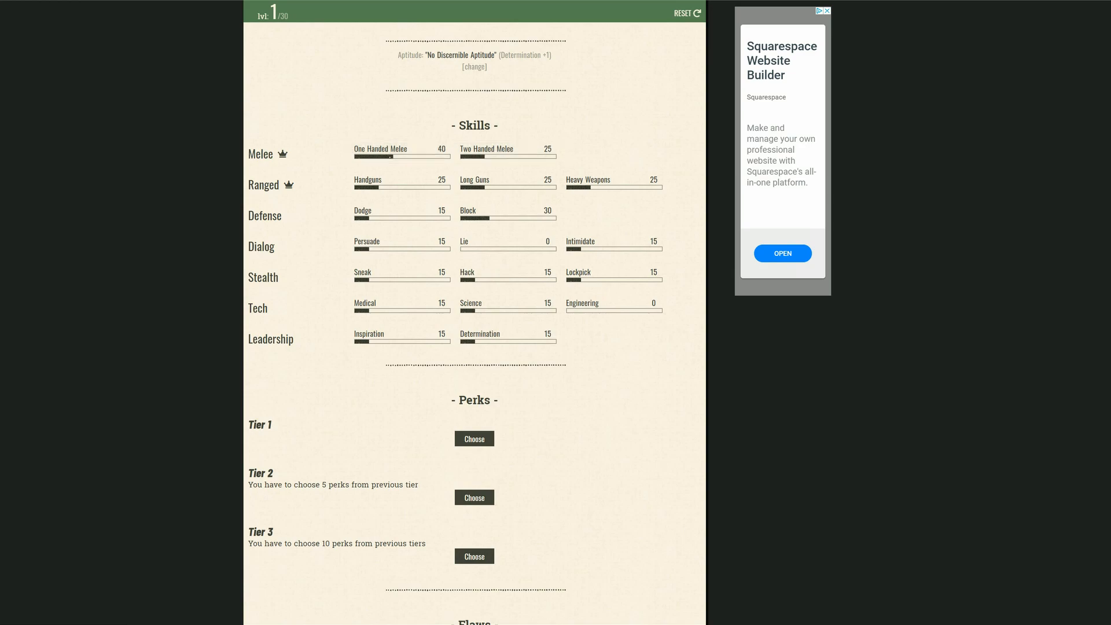
left_click(283, 154)
left_click(288, 184)
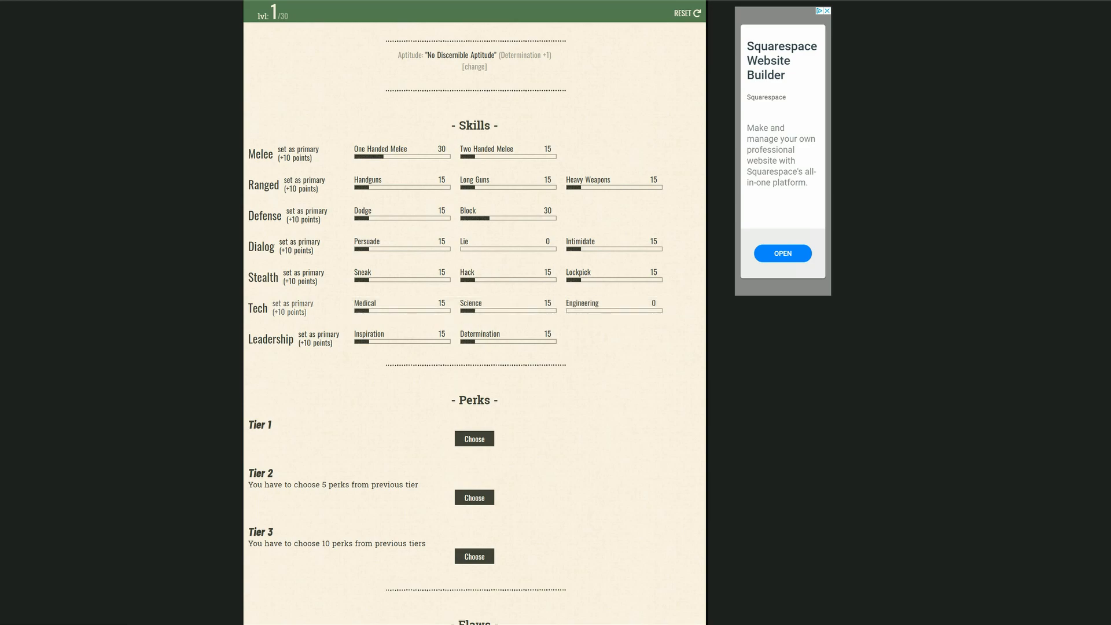
Set Ranged and Dialog as the build's two primary skill groups
left_click(293, 307)
left_click(303, 277)
left_click(304, 185)
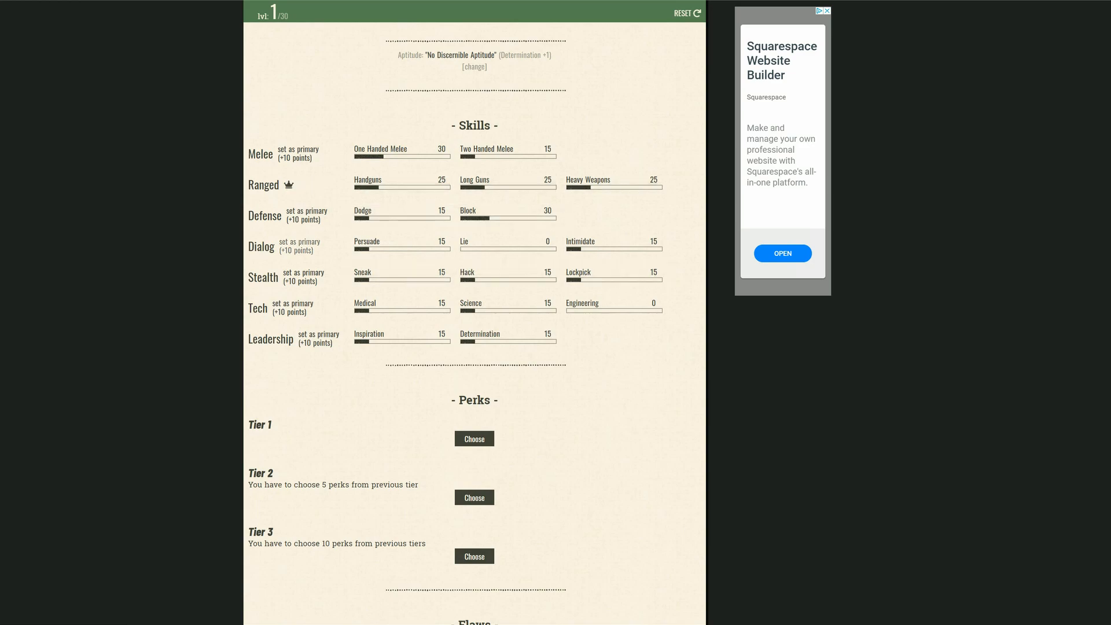
left_click(299, 245)
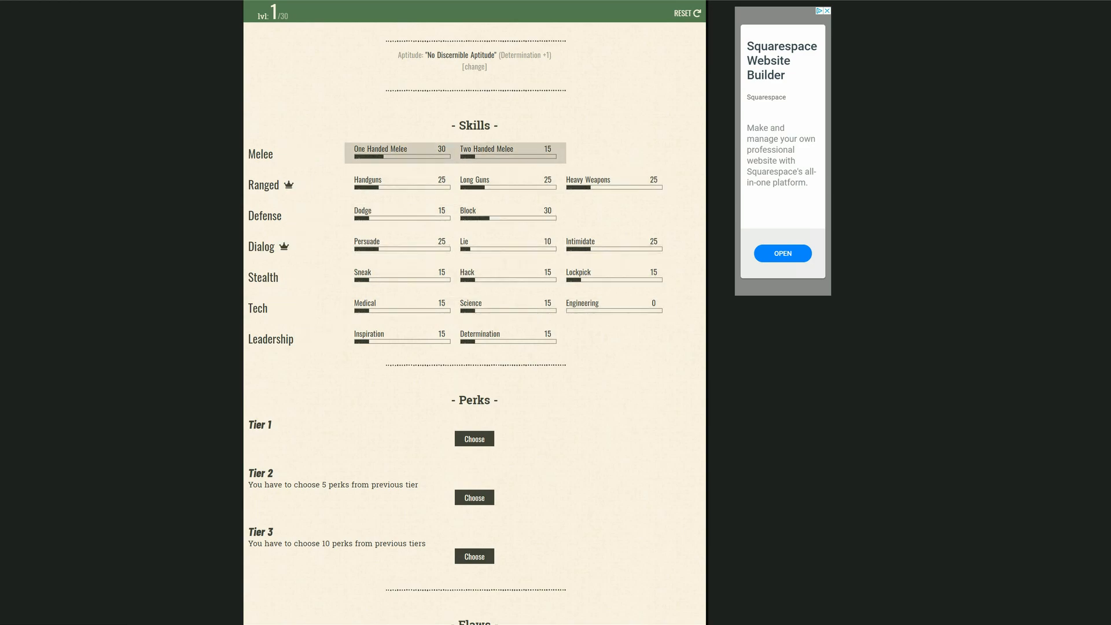
Expand the Melee skills, try One Handed Melee at 51, and reset it to 30
left_click(455, 152)
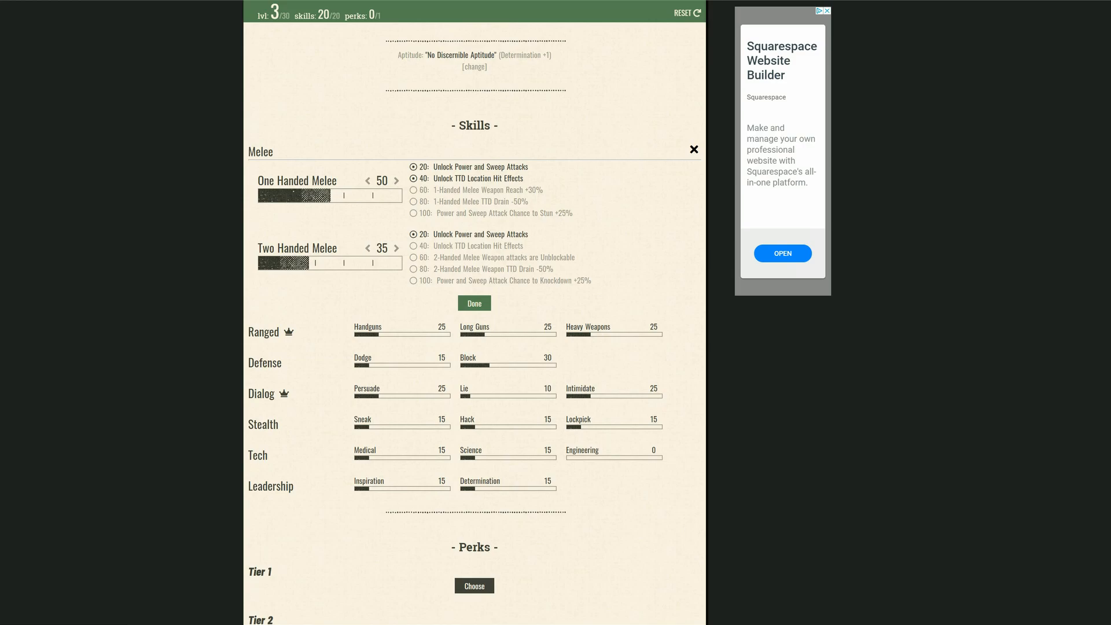
left_click(397, 181)
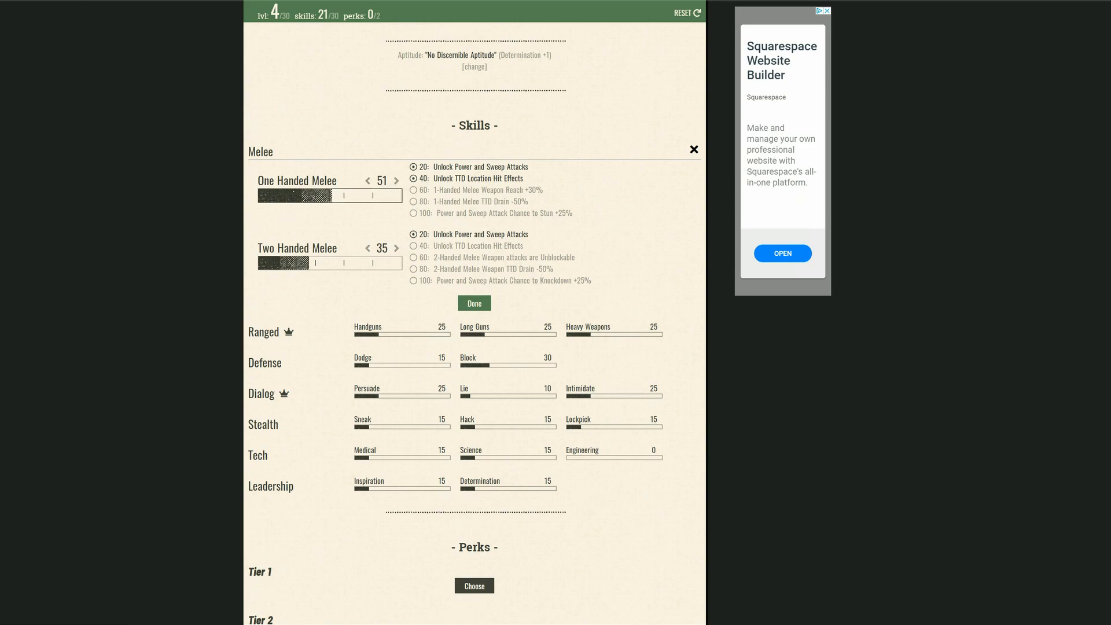
left_click(287, 195)
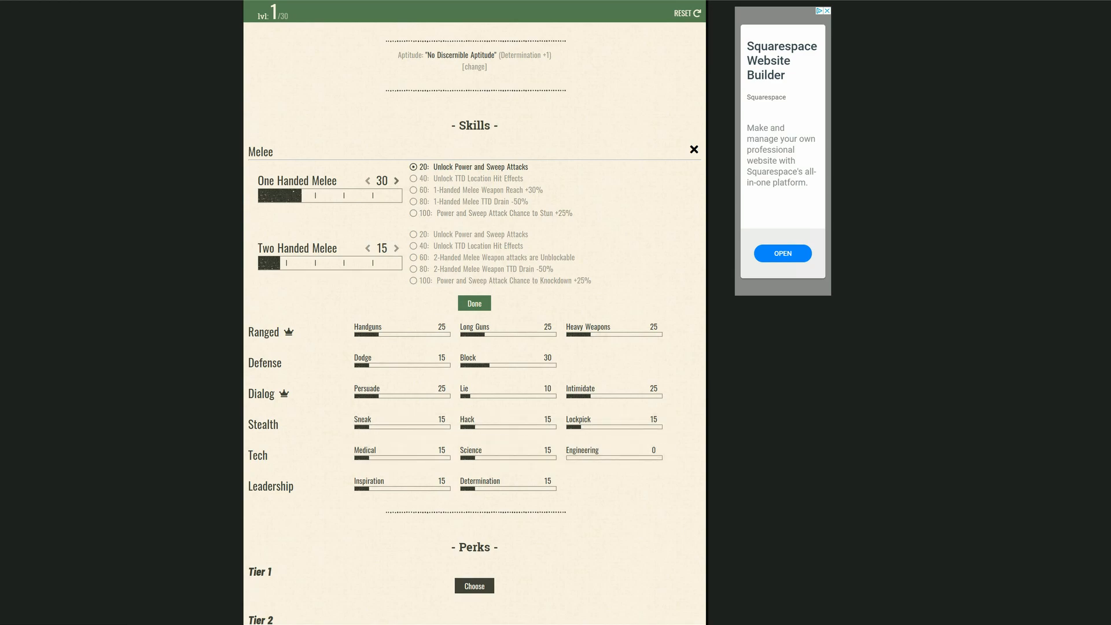
Raise the One Handed Melee skill to 40
left_click(397, 181)
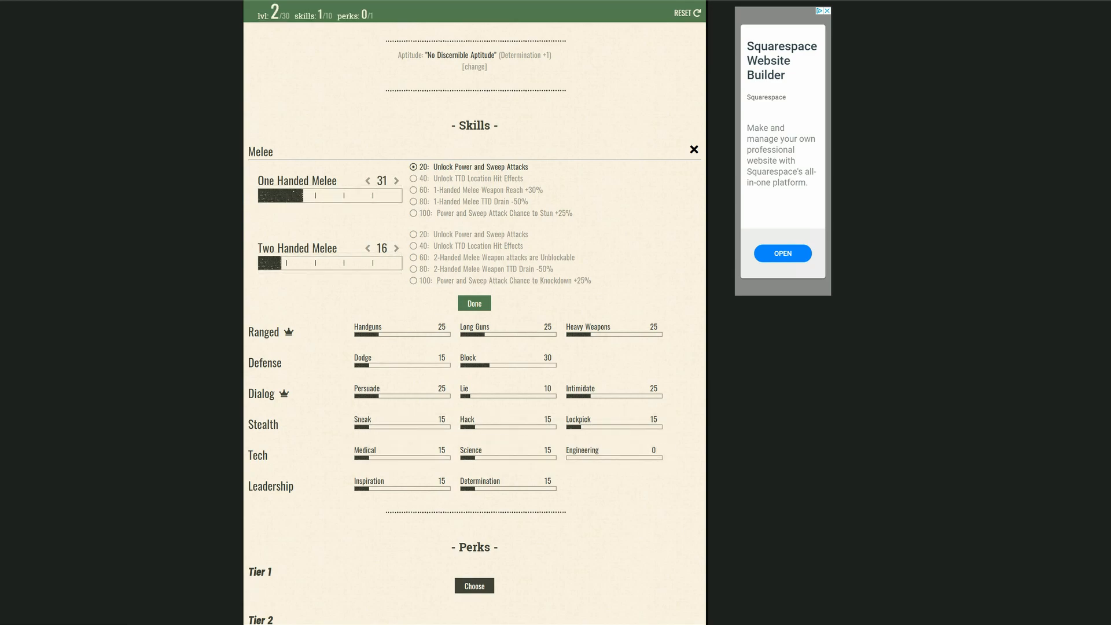
left_click(396, 181)
left_click(397, 181)
left_click(397, 181)
left_click(397, 182)
left_click(396, 181)
left_click(397, 181)
left_click(396, 181)
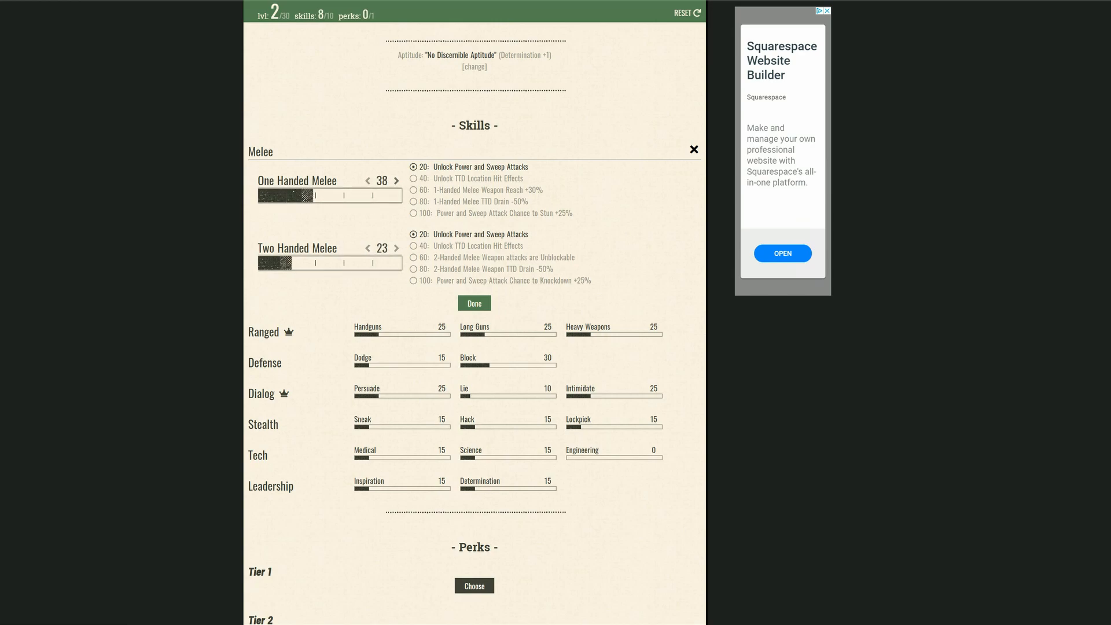
left_click(397, 181)
left_click(396, 181)
left_click(396, 181)
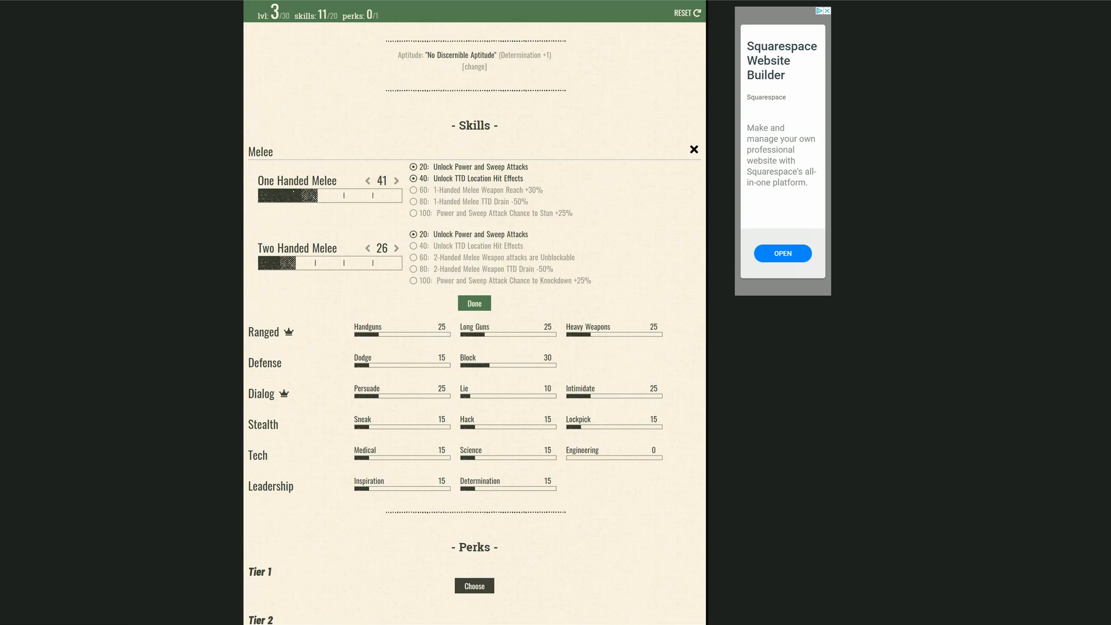
left_click(368, 181)
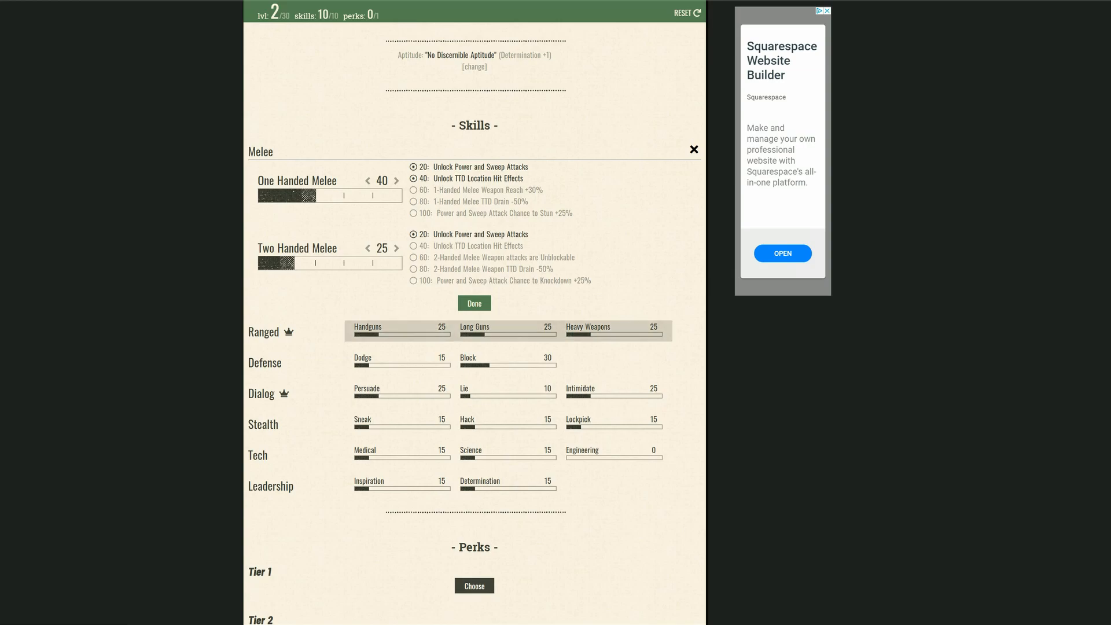
Review the unlock thresholds of the Ranged and Defense skills, and collapse all expanded skill groups
left_click(463, 333)
scroll(463, 353, "down", 2)
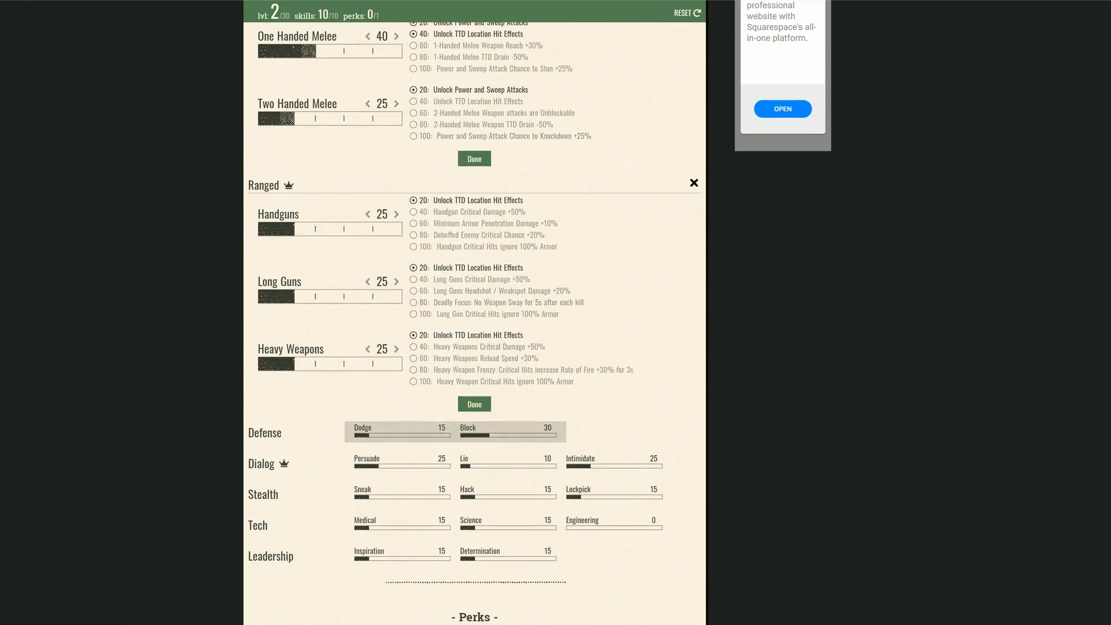
left_click(457, 432)
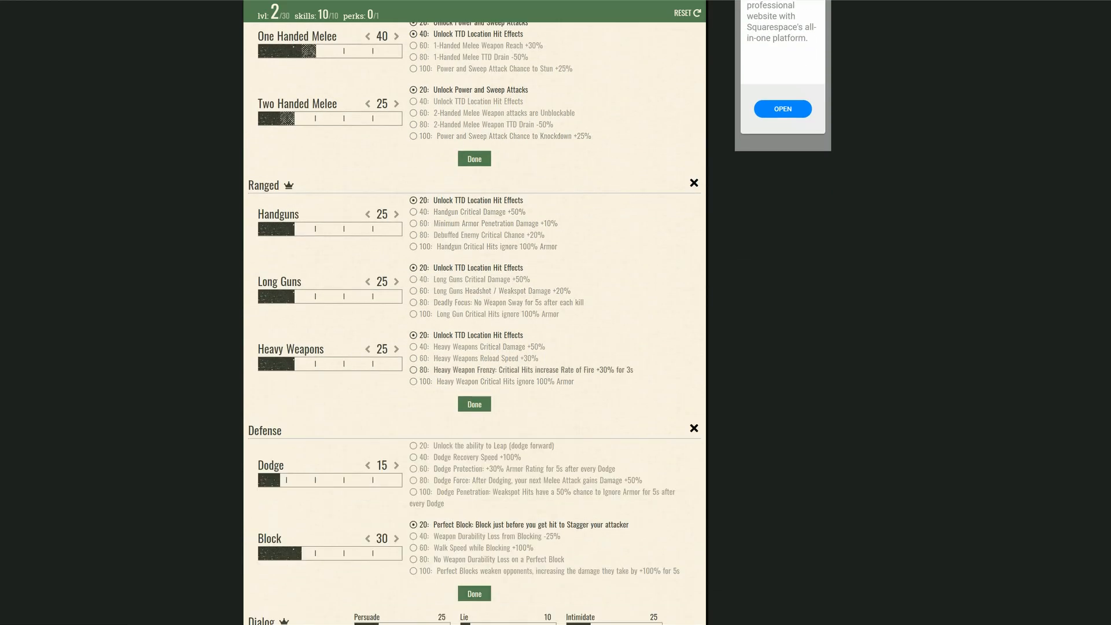
scroll(463, 405, "down", 2)
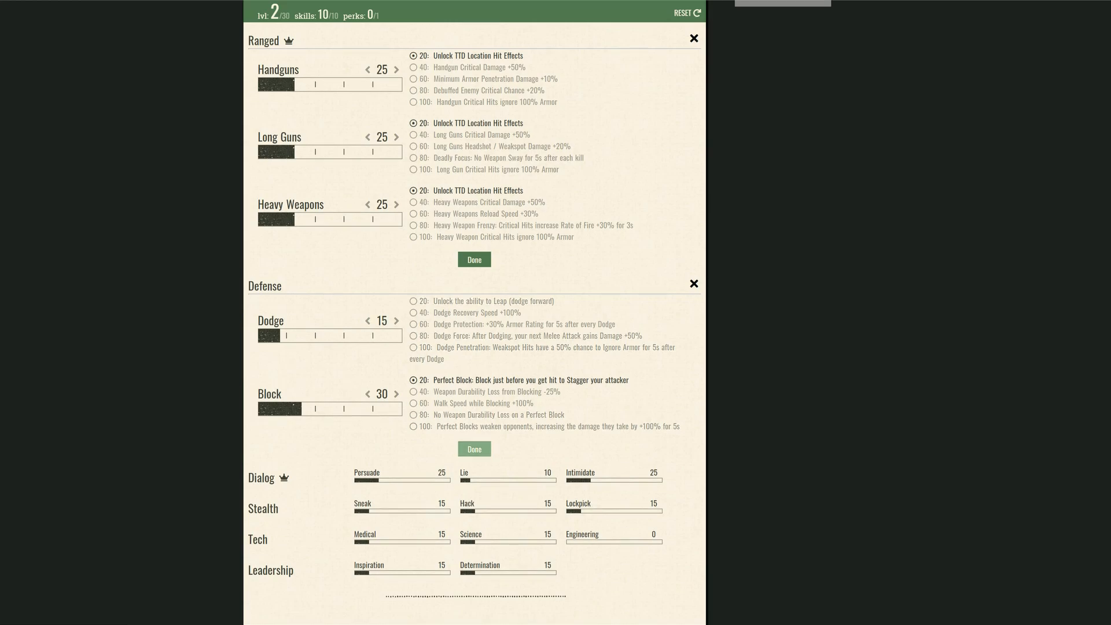
left_click(475, 449)
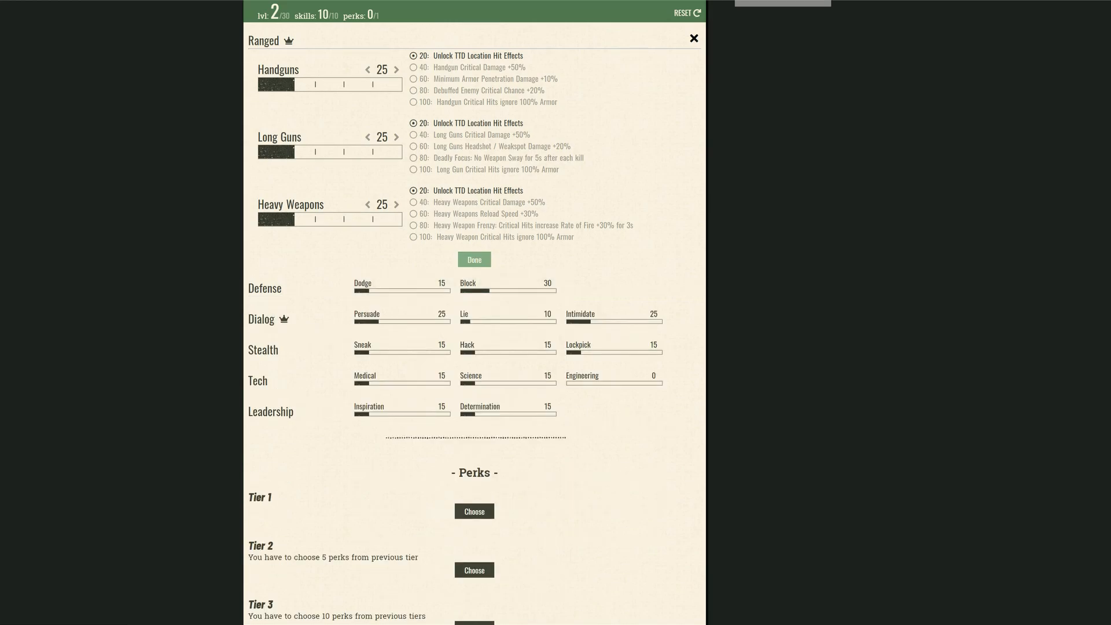
left_click(475, 259)
scroll(474, 235, "up", 3)
left_click(474, 207)
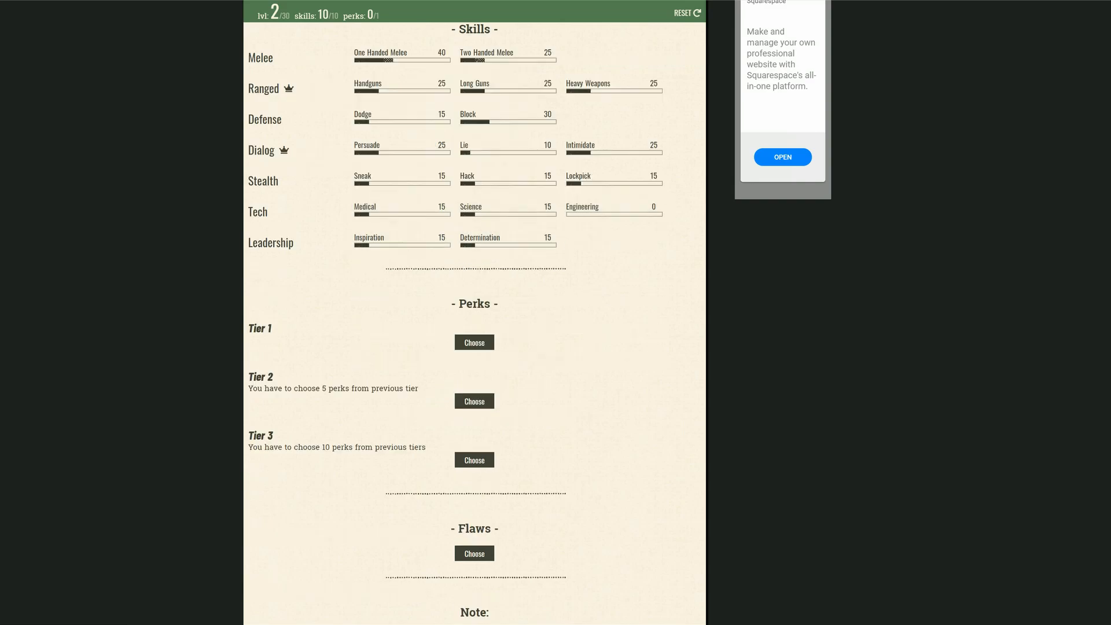
Choose the Tier 1 perks The Negotiator, Pack Mule, Resilient, High Maintenance and Strider
scroll(474, 206, "up", 2)
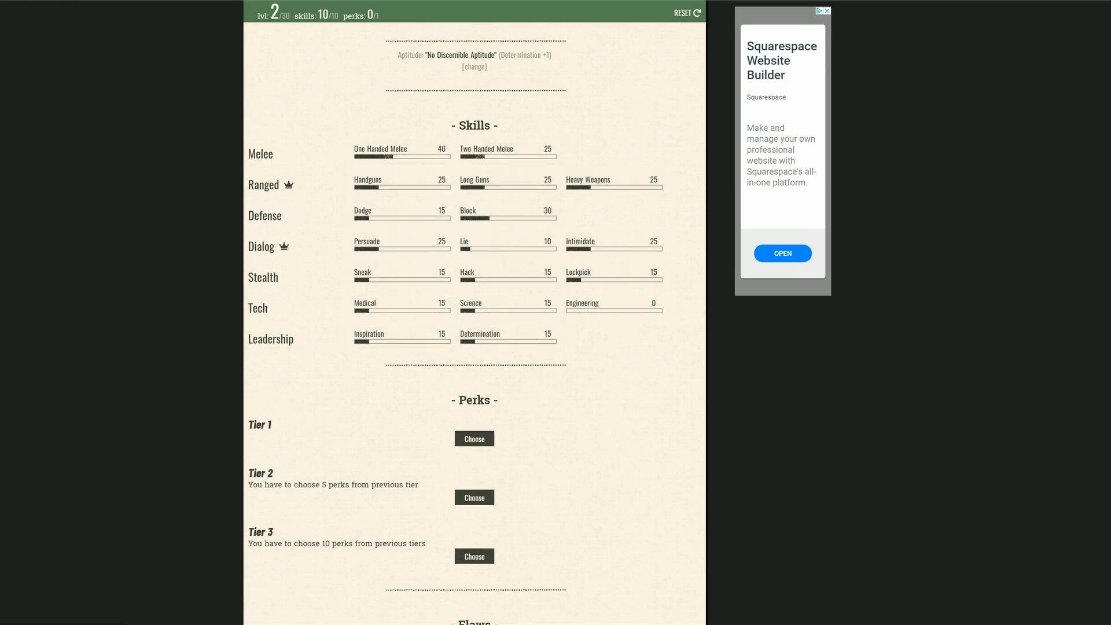
scroll(474, 313, "down", 4)
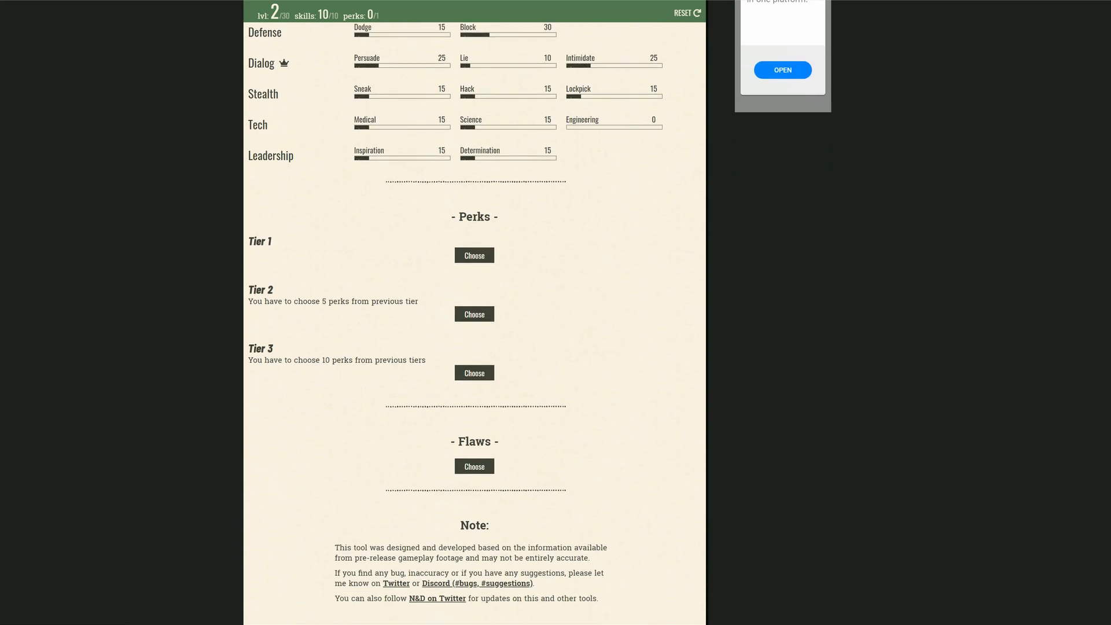
left_click(475, 198)
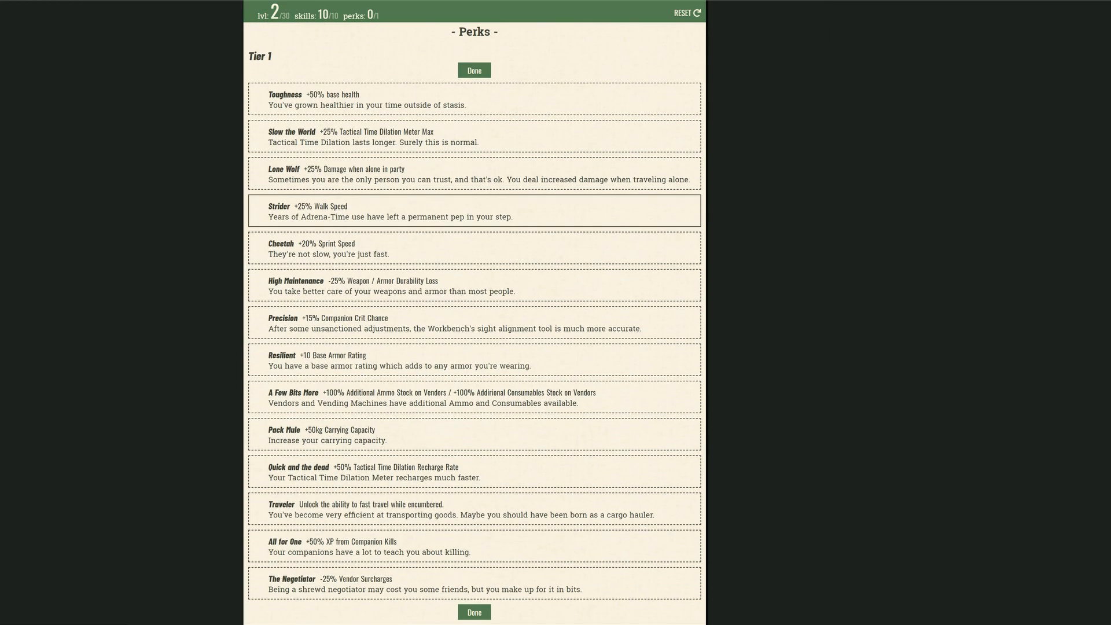
scroll(474, 256, "down", 5)
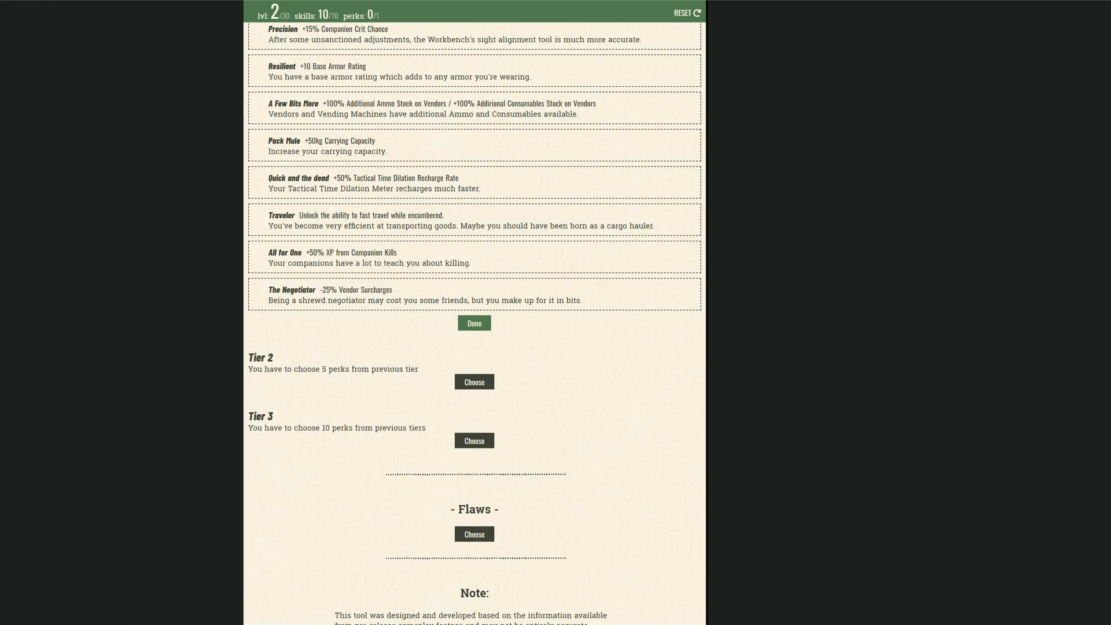
scroll(475, 285, "up", 5)
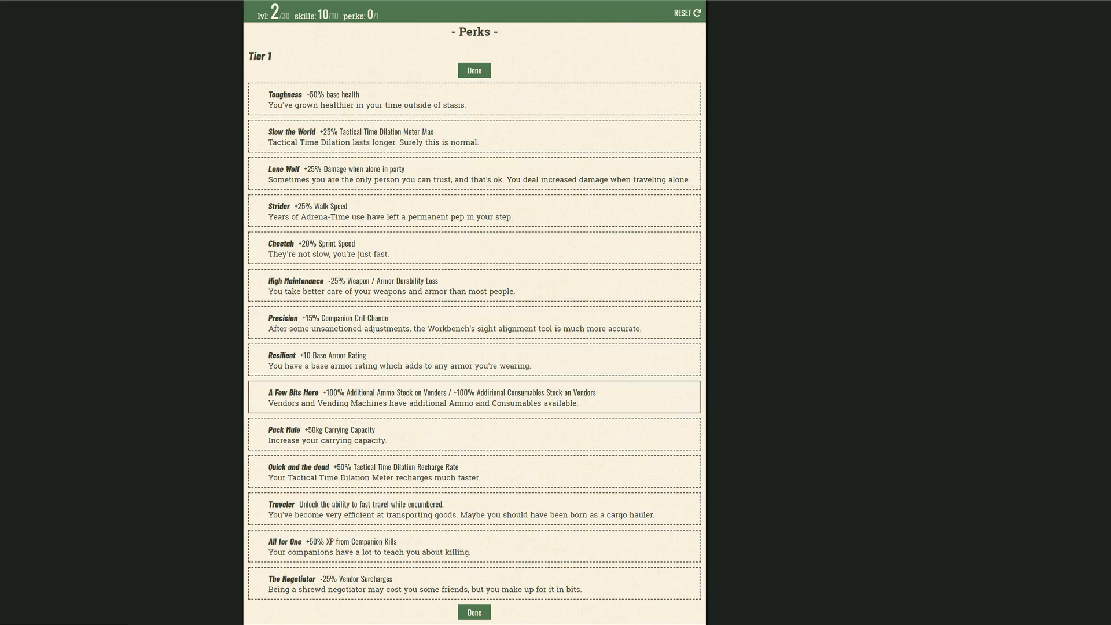
scroll(475, 405, "down", 2)
scroll(475, 425, "down", 1)
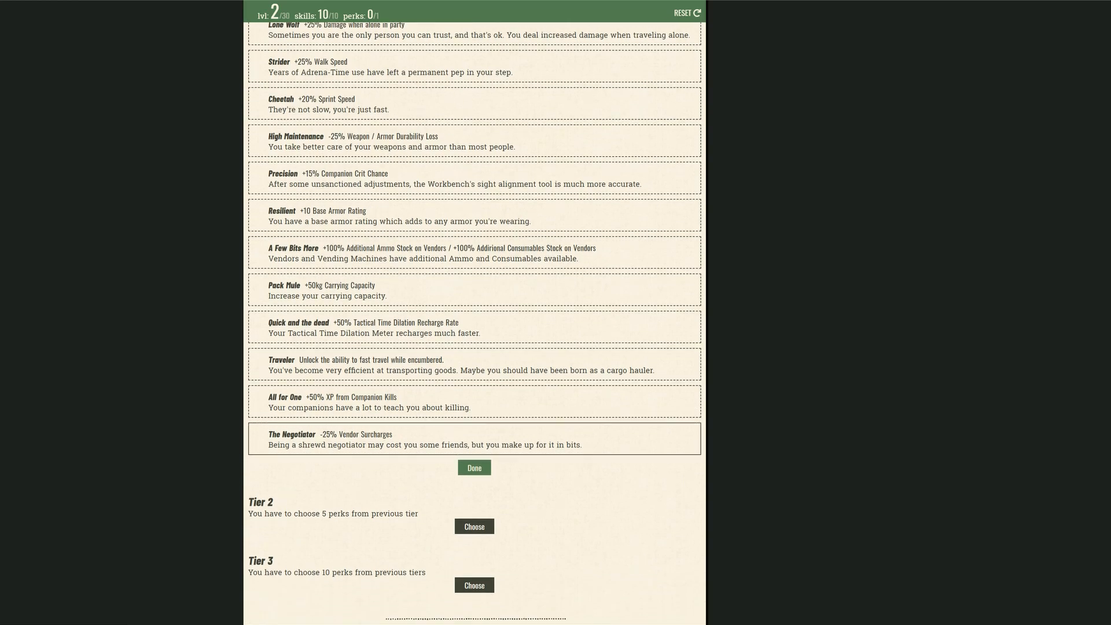
left_click(474, 439)
left_click(475, 290)
left_click(474, 216)
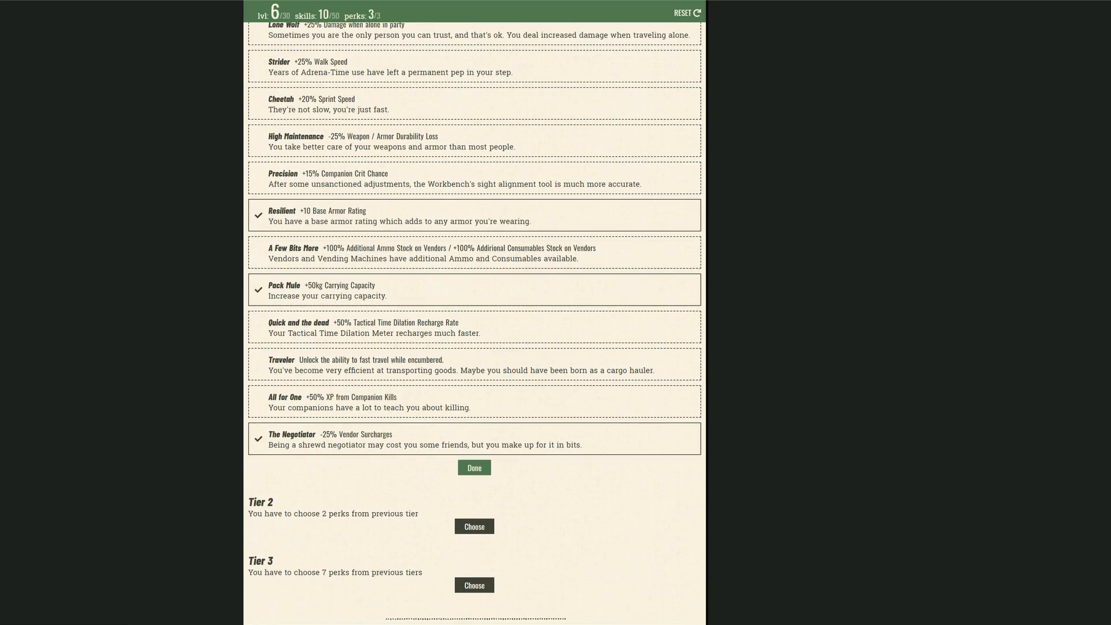
left_click(475, 141)
left_click(474, 66)
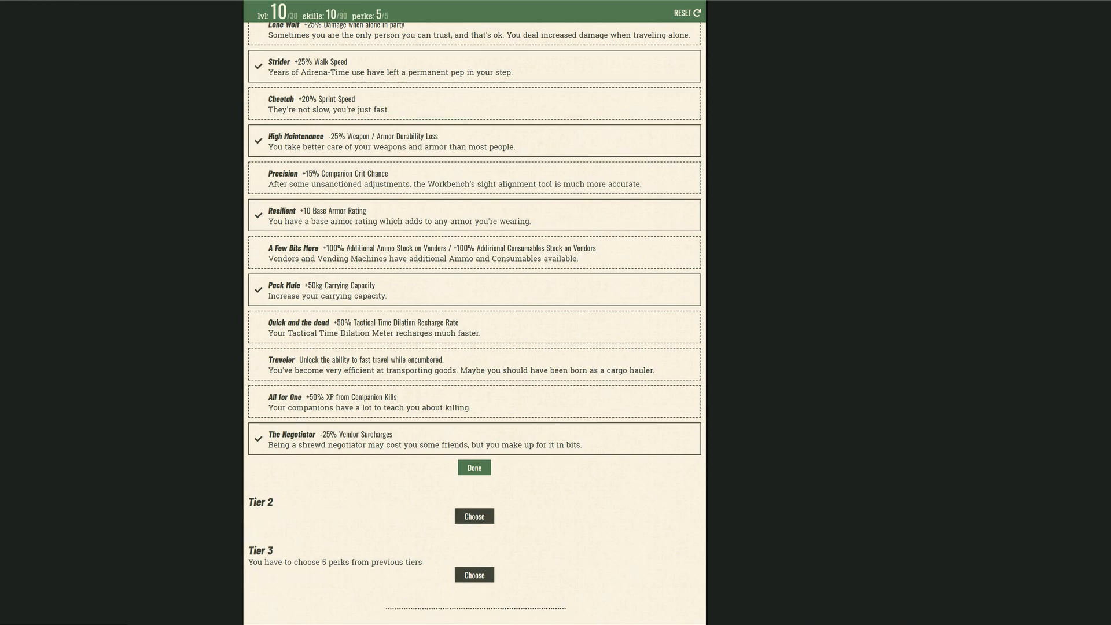
Replace the Pack Mule perk with A Few Bits More and finish the Tier 1 selection
left_click(474, 289)
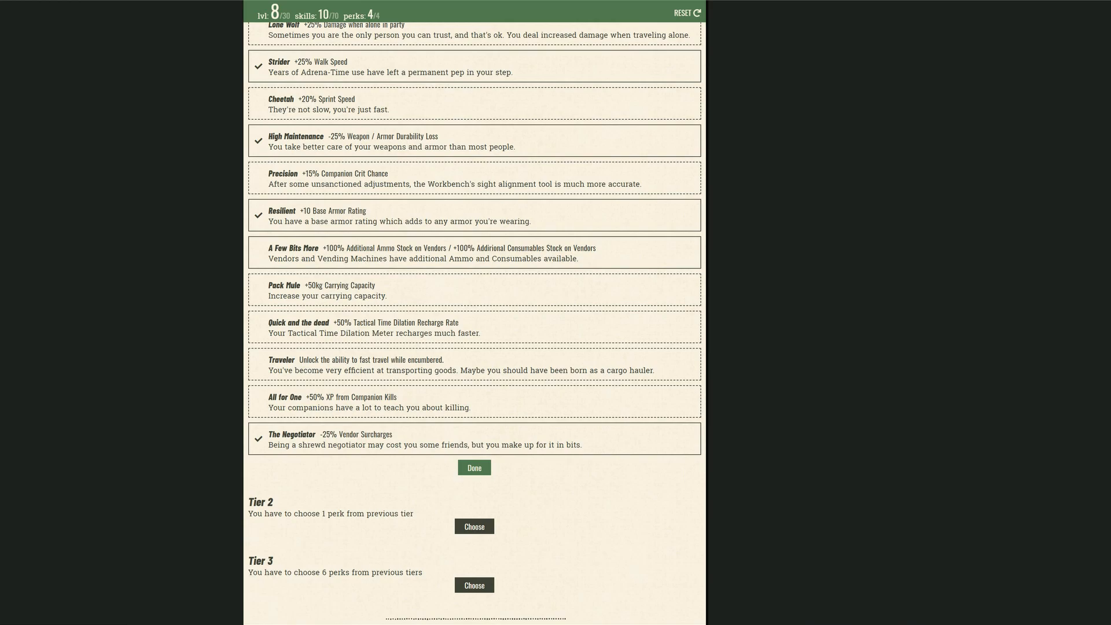
left_click(475, 252)
left_click(475, 468)
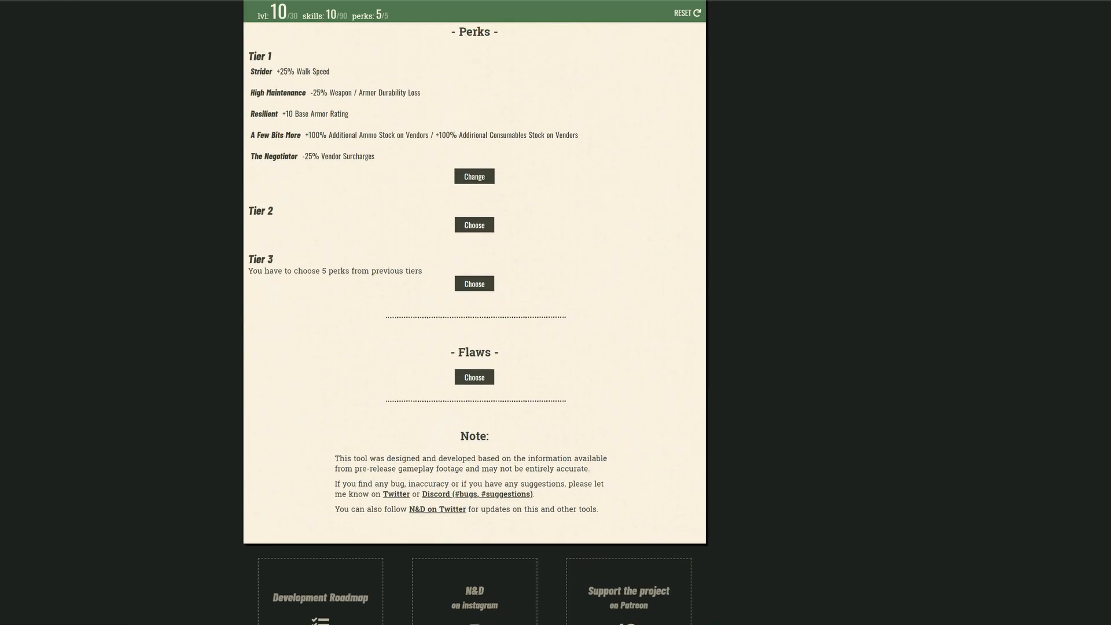
Review the available Tier 2 perks and close the list without choosing any
left_click(474, 226)
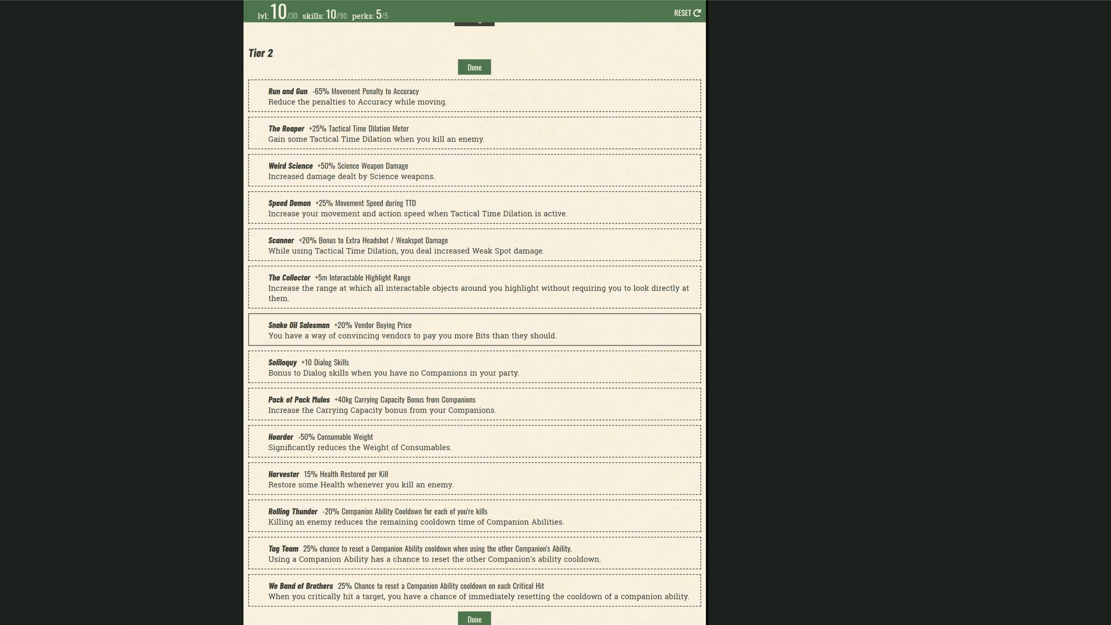
scroll(475, 326, "down", 3)
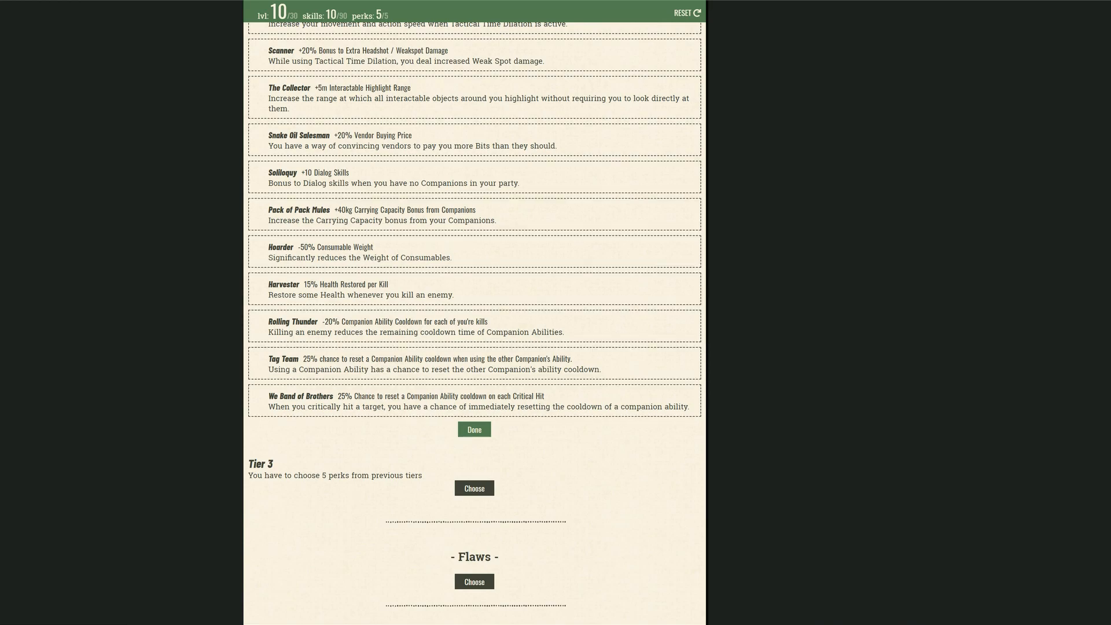
scroll(475, 324, "up", 3)
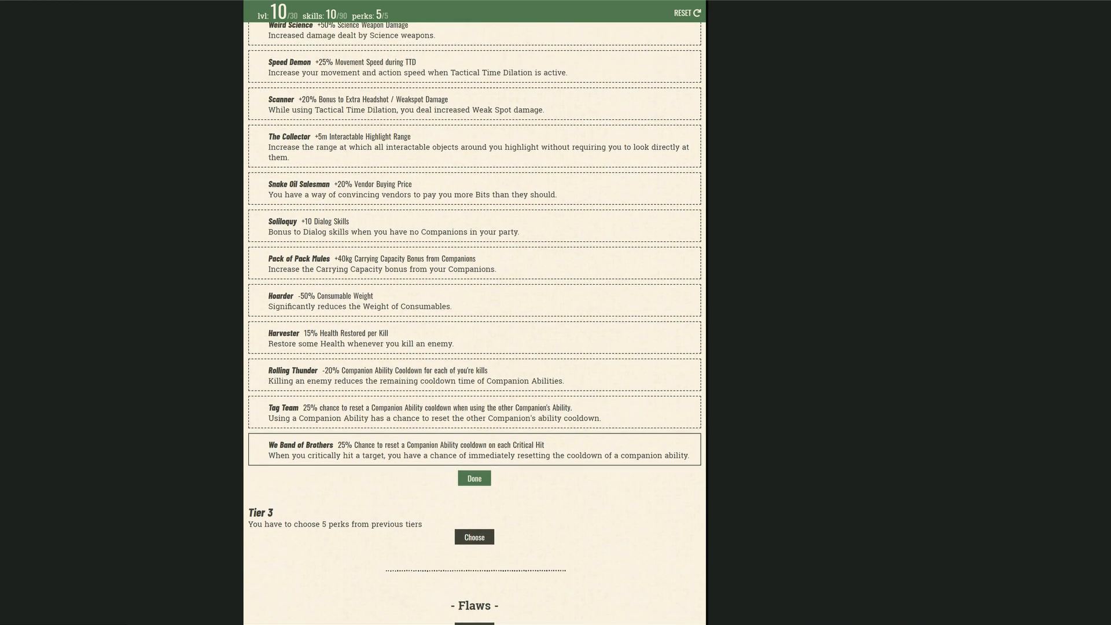
scroll(474, 136, "up", 2)
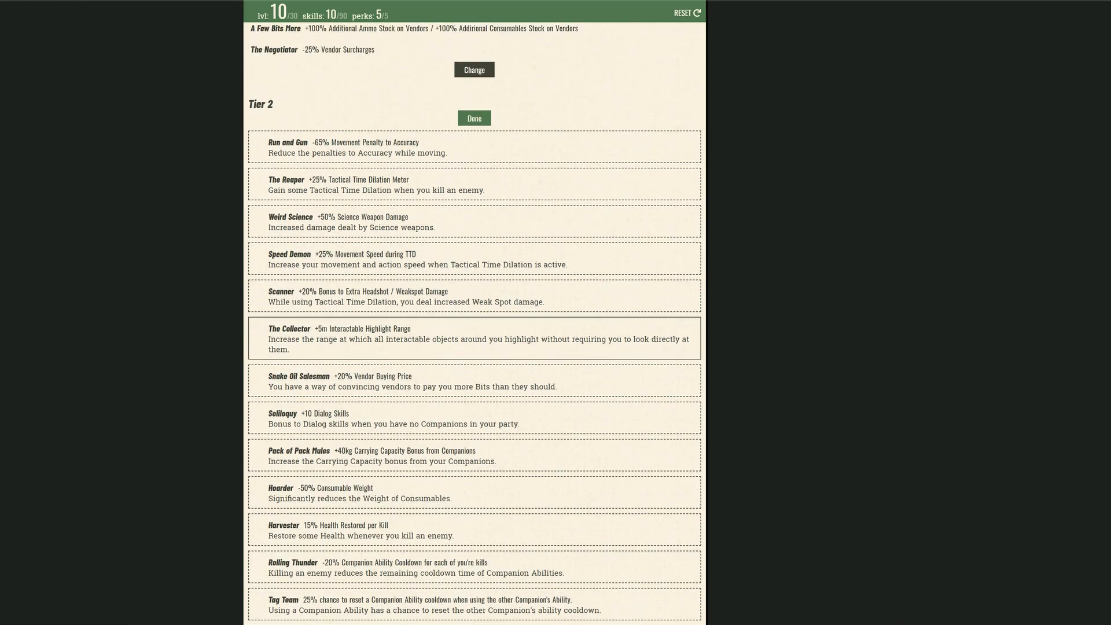
left_click(475, 118)
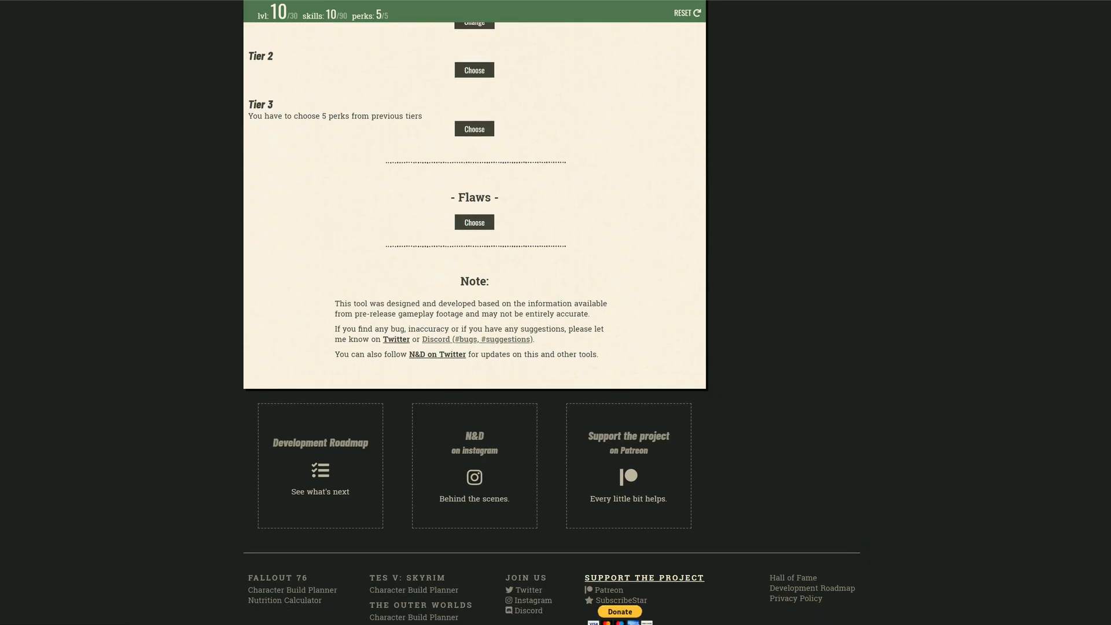
Review the available flaws and close the list without choosing any
left_click(474, 222)
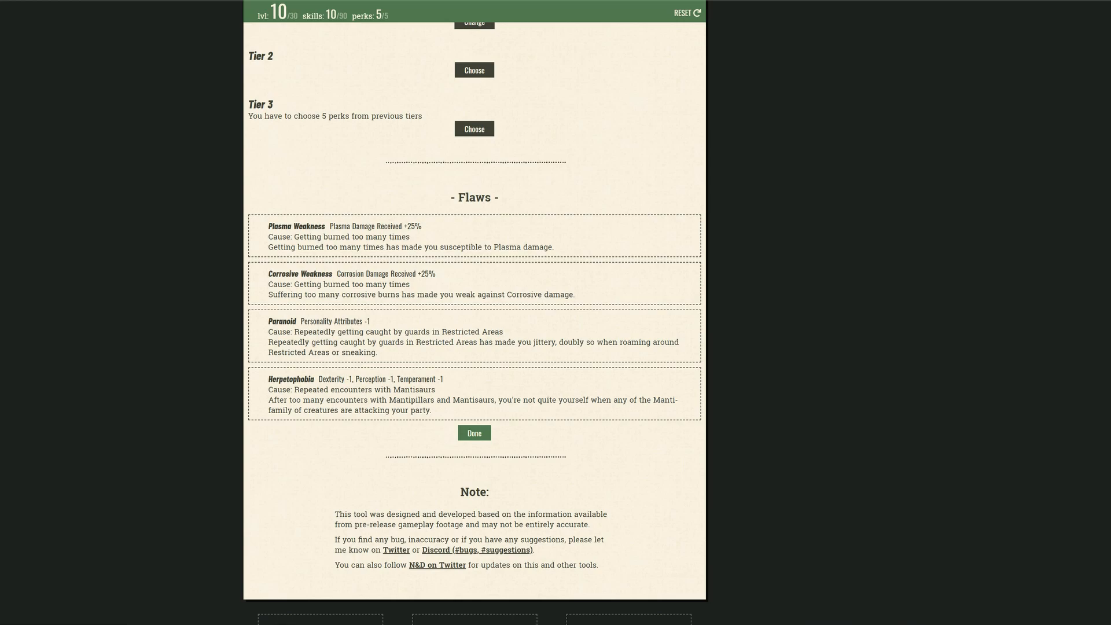
left_click(474, 432)
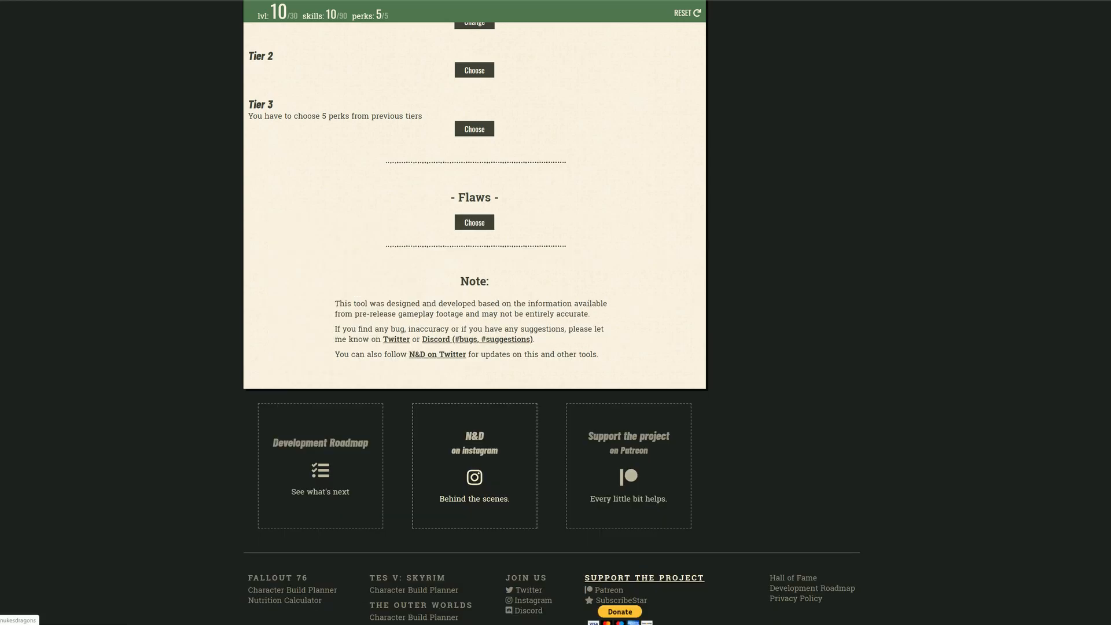
scroll(474, 433, "up", 8)
scroll(474, 312, "up", 6)
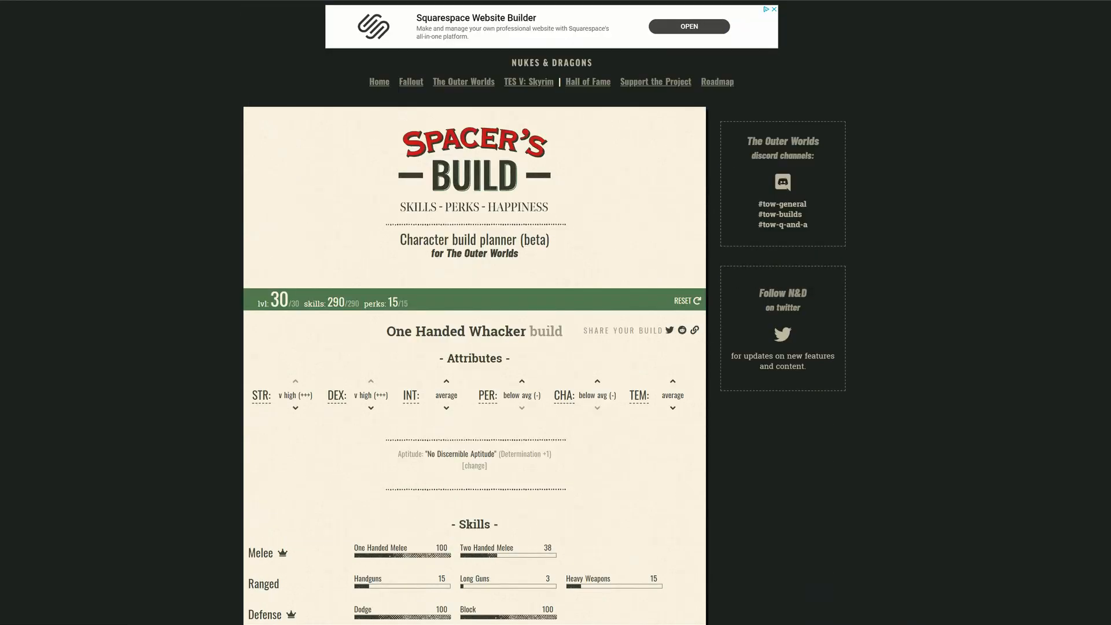
Review the attributes, aptitude and skill distribution of the One Handed Whacker build
scroll(474, 313, "down", 2)
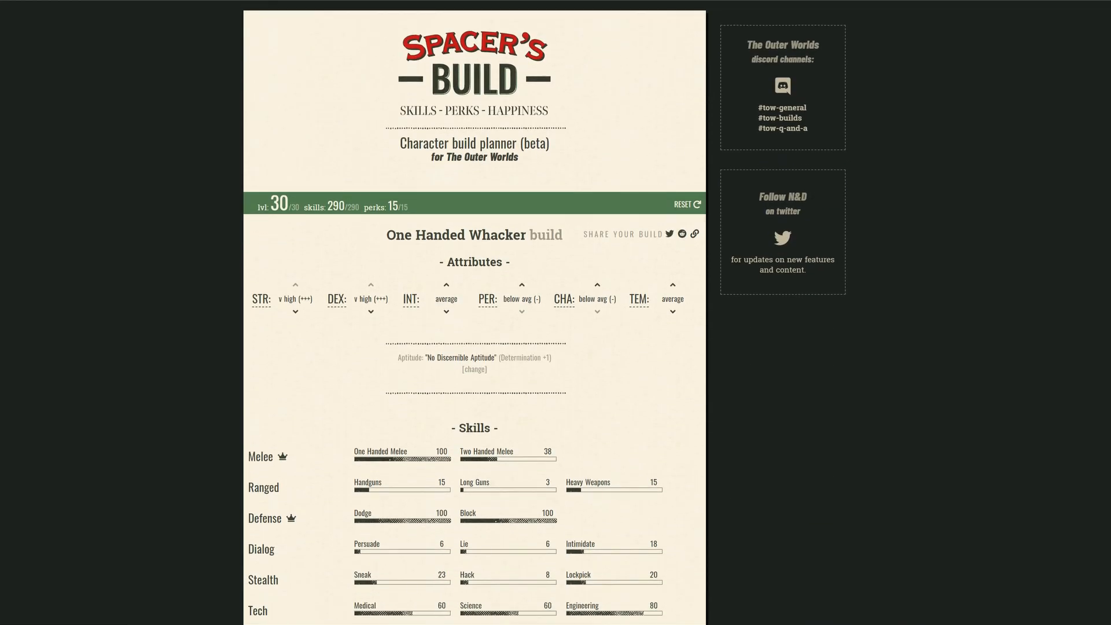
scroll(475, 313, "down", 3)
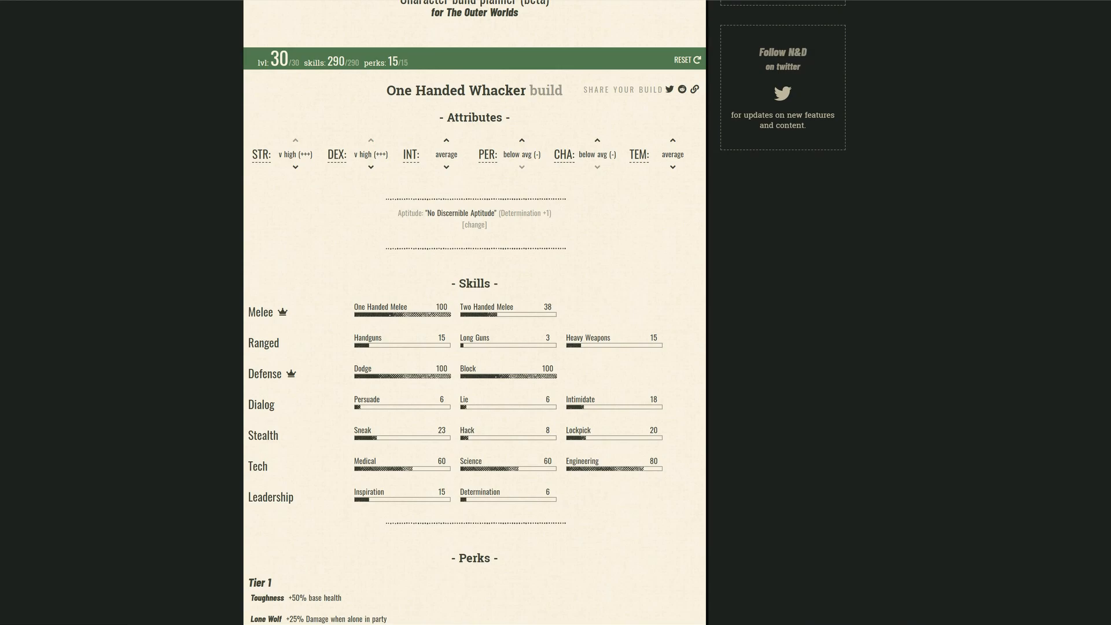
mouse_move(337, 155)
mouse_move(488, 155)
mouse_move(639, 155)
scroll(475, 312, "down", 3)
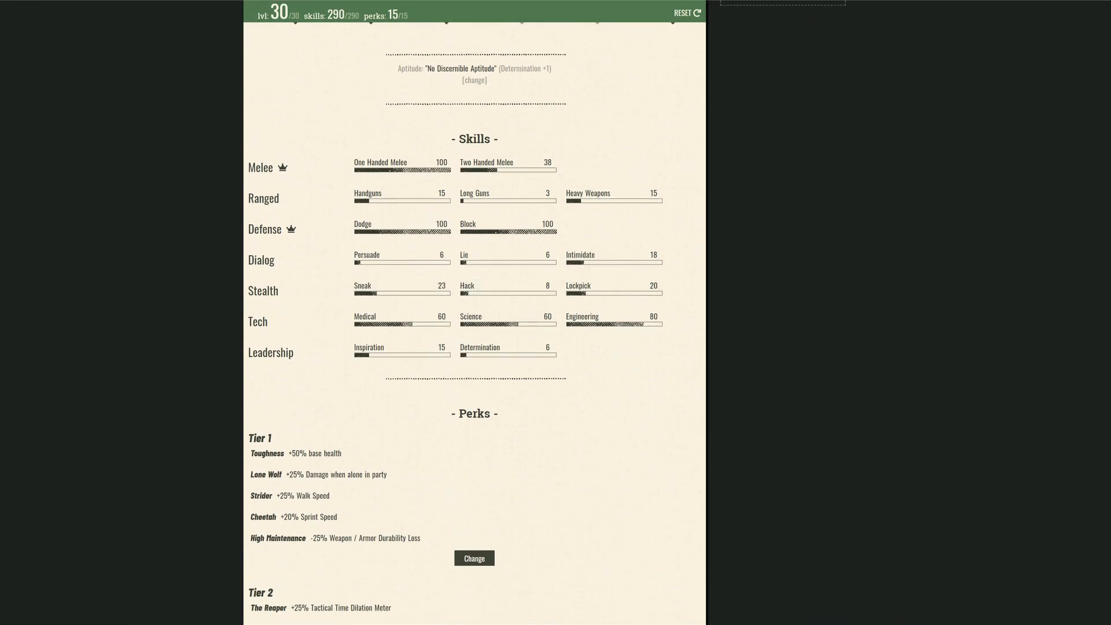
Examine the unlock thresholds of the Melee and Defense skills in the One Handed Whacker build, collapsing each group again
left_click(455, 167)
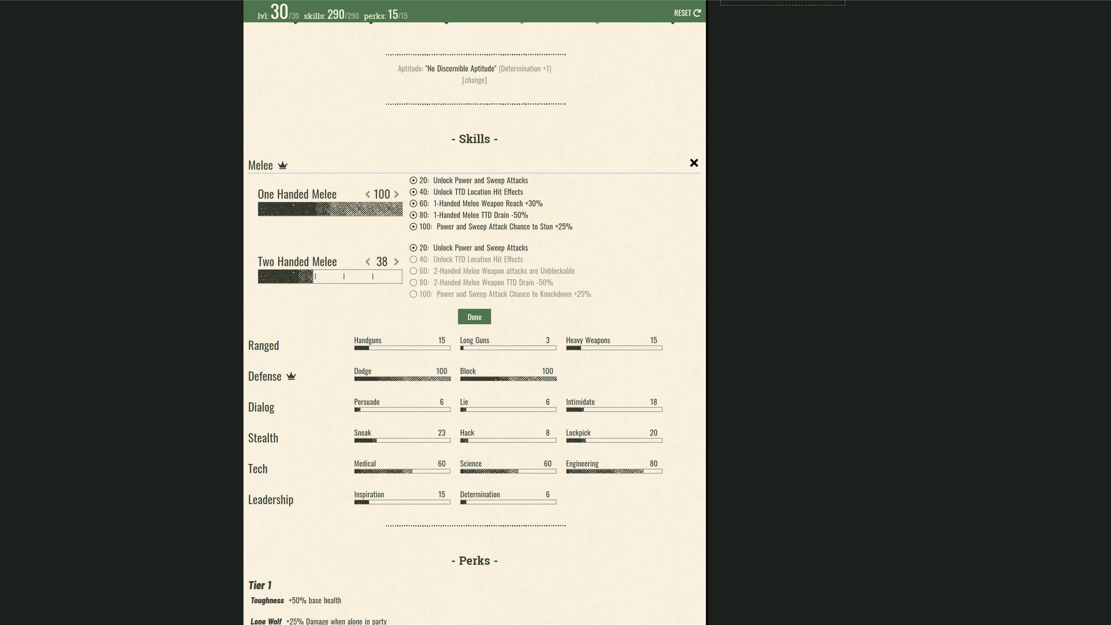
left_click(475, 317)
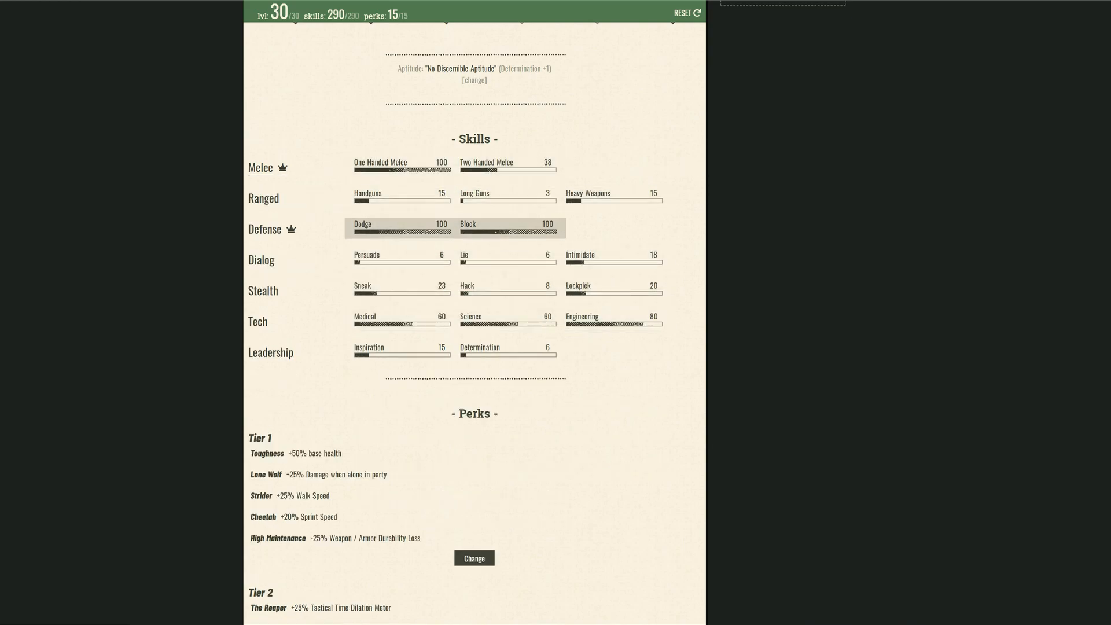
left_click(455, 228)
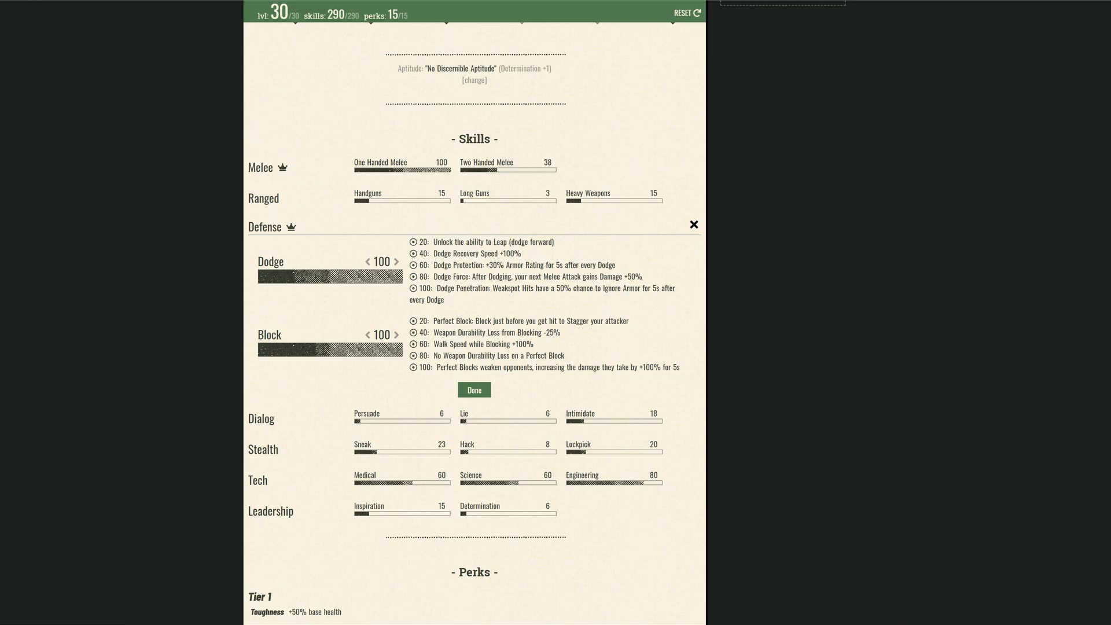
left_click(475, 390)
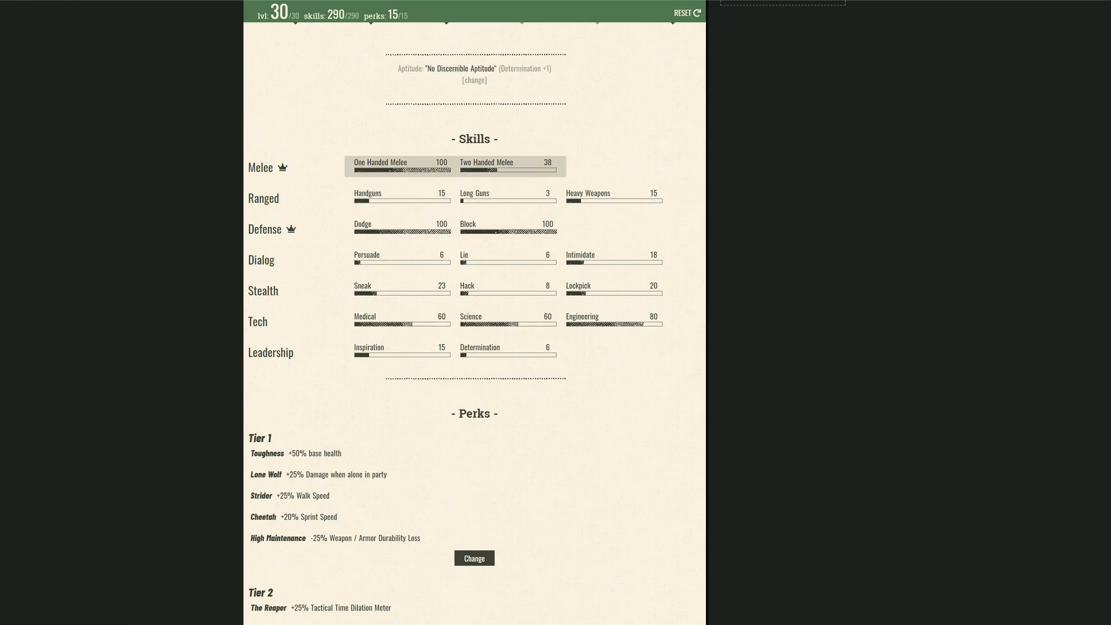
Review the Tier 1, Tier 2 and Tier 3 perks chosen for the One Handed Whacker build
scroll(455, 166, "down", 6)
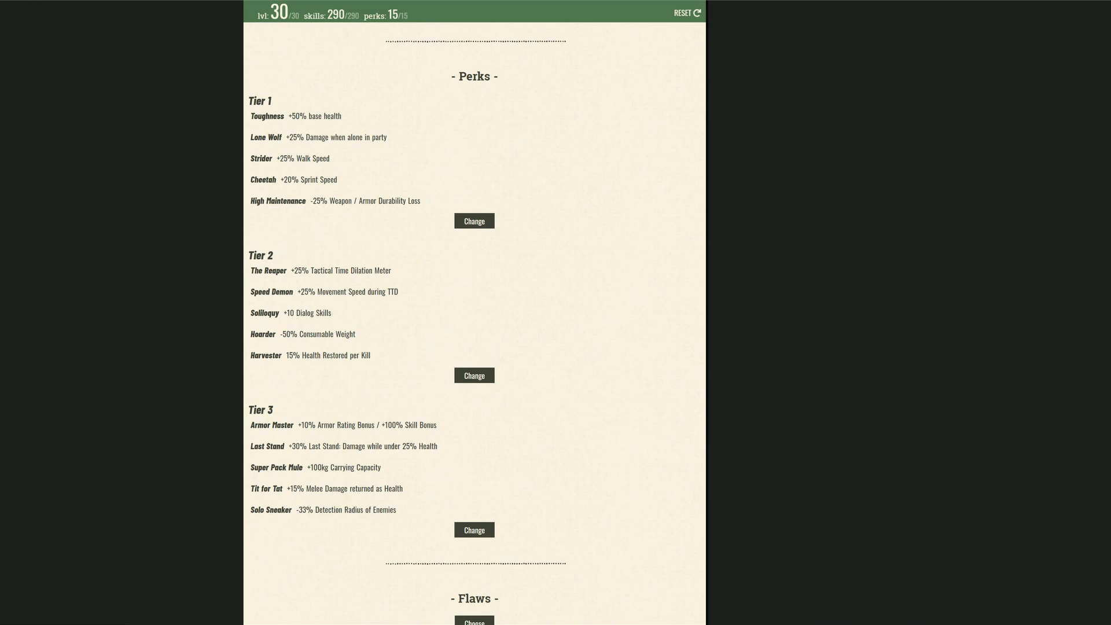
scroll(474, 323, "down", 2)
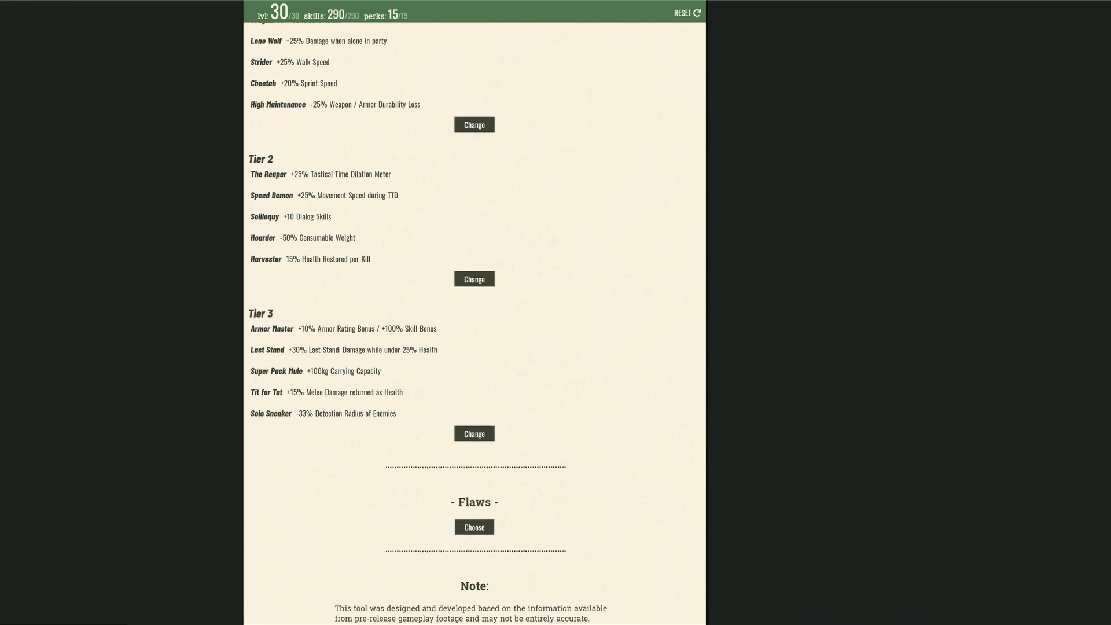
scroll(475, 322, "down", 1)
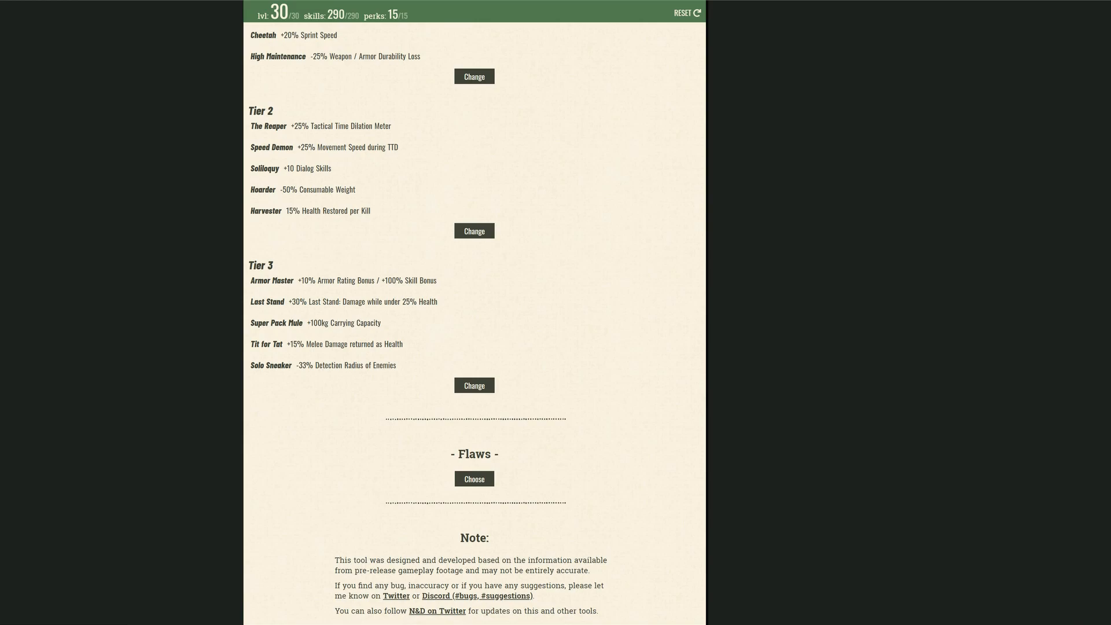
Change the One Handed Whacker build's aptitude to Bureaucrat, Rank 0 (Block +1)
scroll(475, 323, "up", 9)
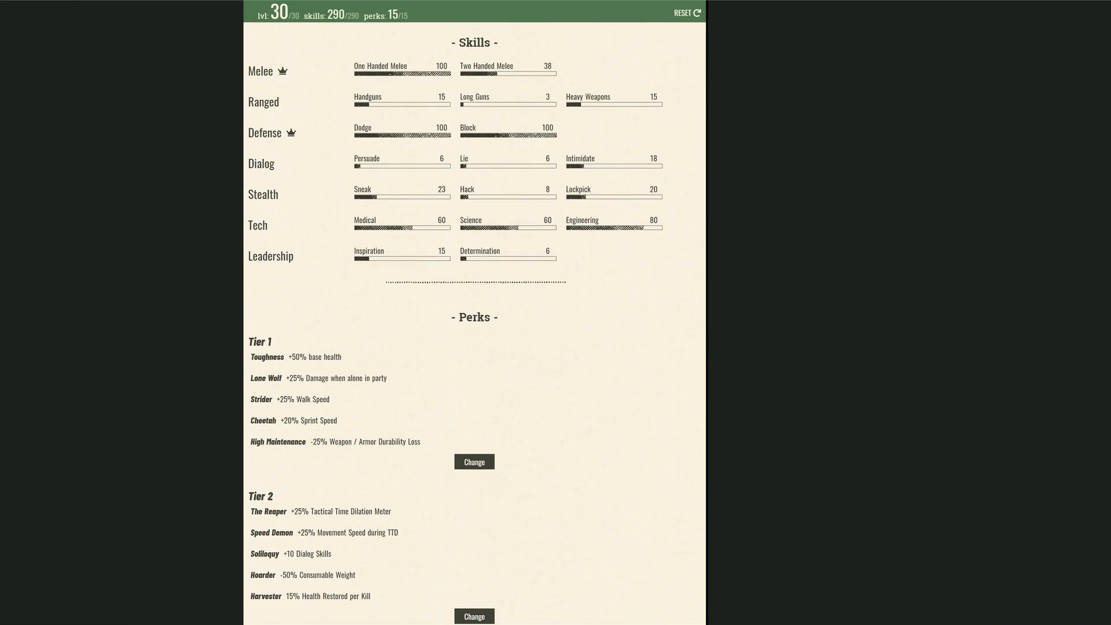
scroll(475, 313, "up", 4)
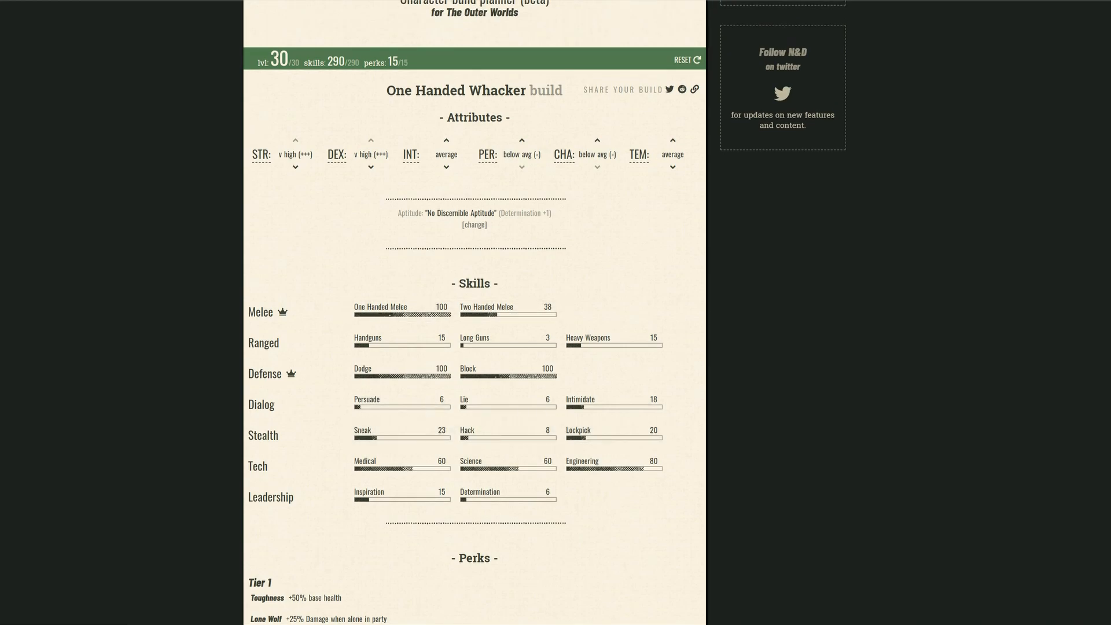
left_click(474, 225)
scroll(474, 224, "down", 3)
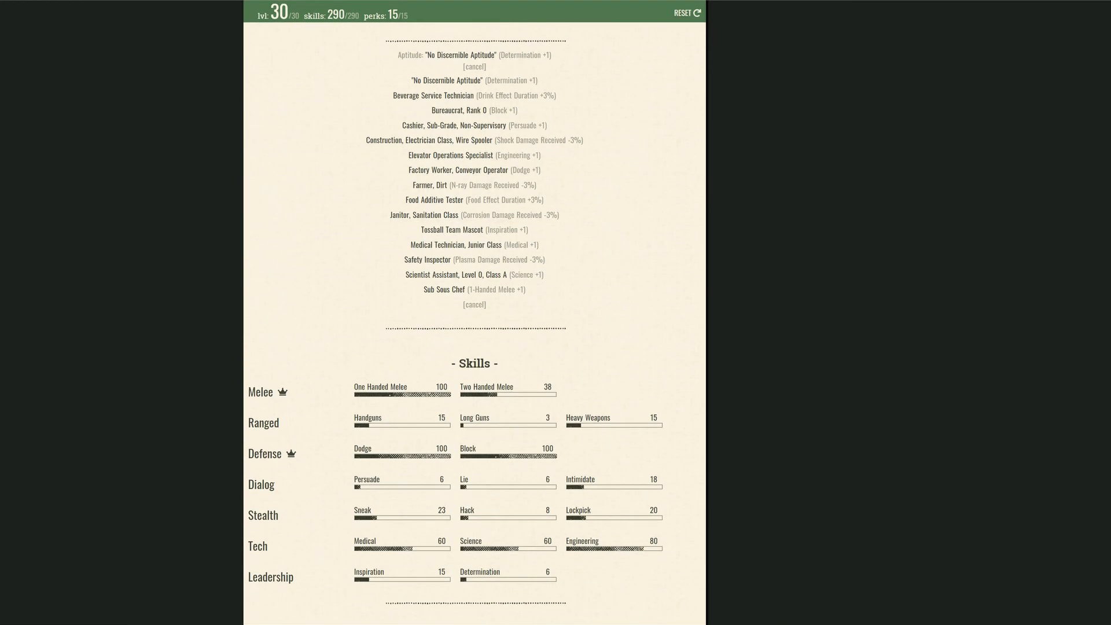
left_click(459, 110)
scroll(459, 110, "up", 2)
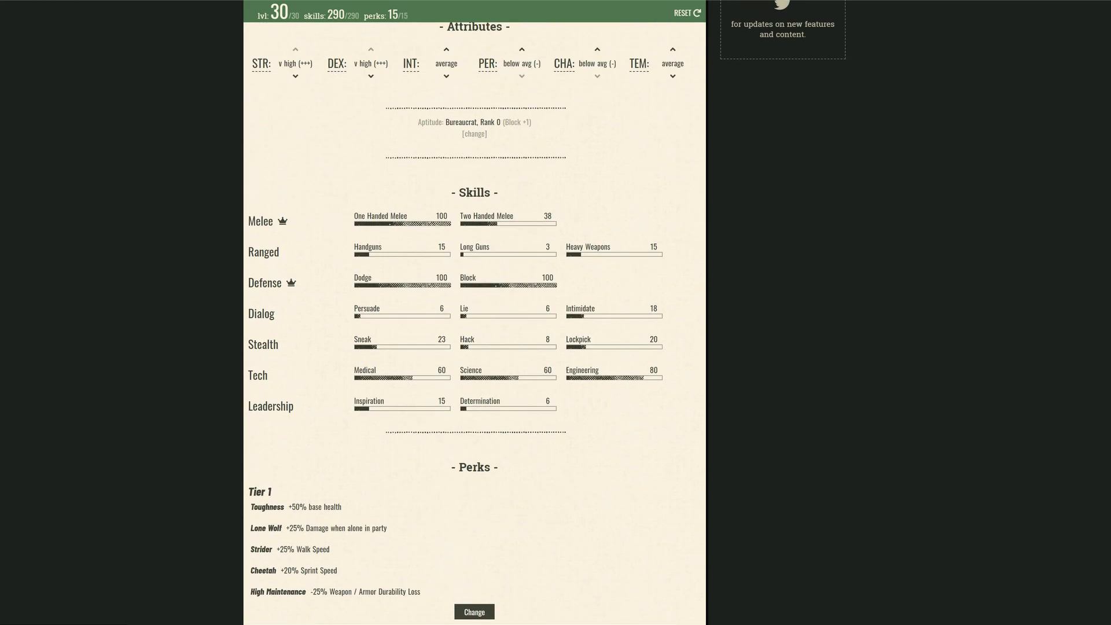
scroll(475, 312, "up", 2)
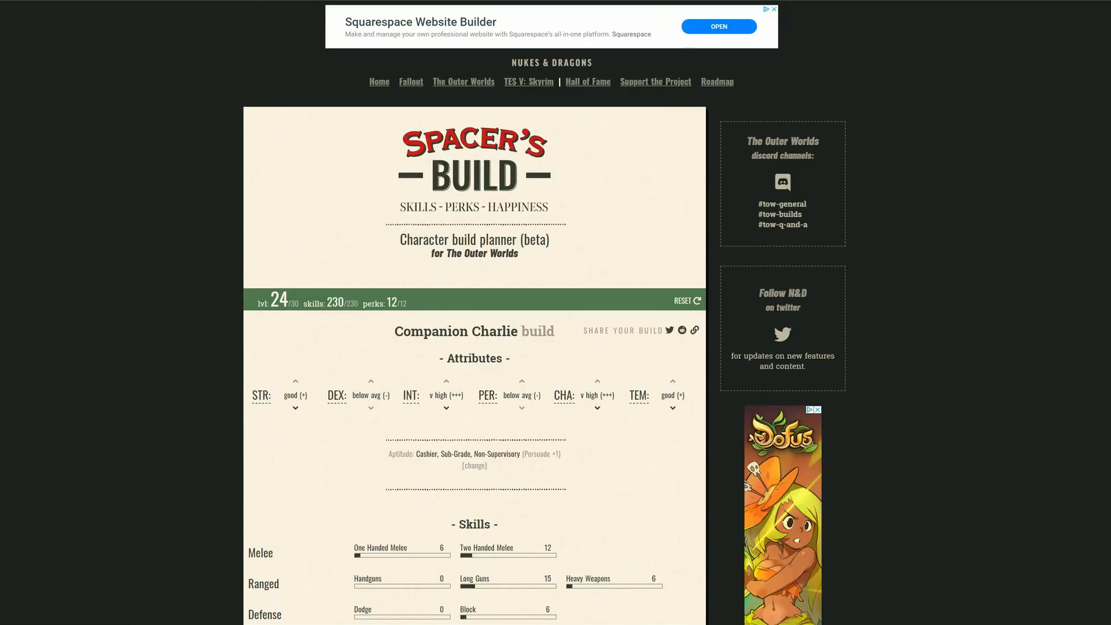
Review the Companion Charlie build's attributes and skills, checking which skills Perception and Temperament affect
scroll(474, 312, "down", 3)
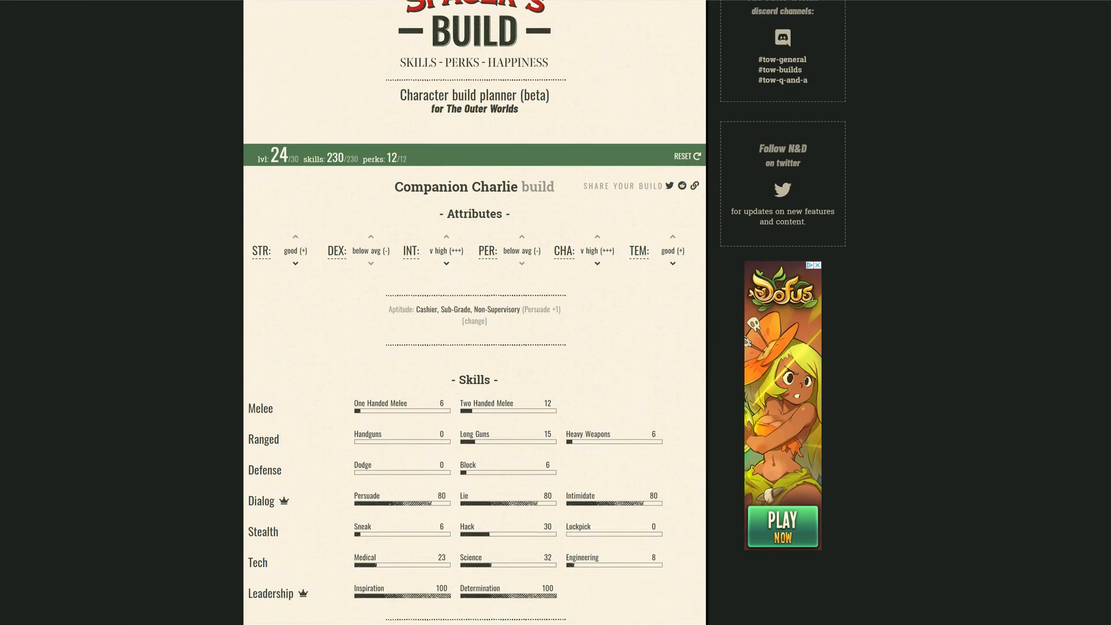
scroll(474, 312, "down", 3)
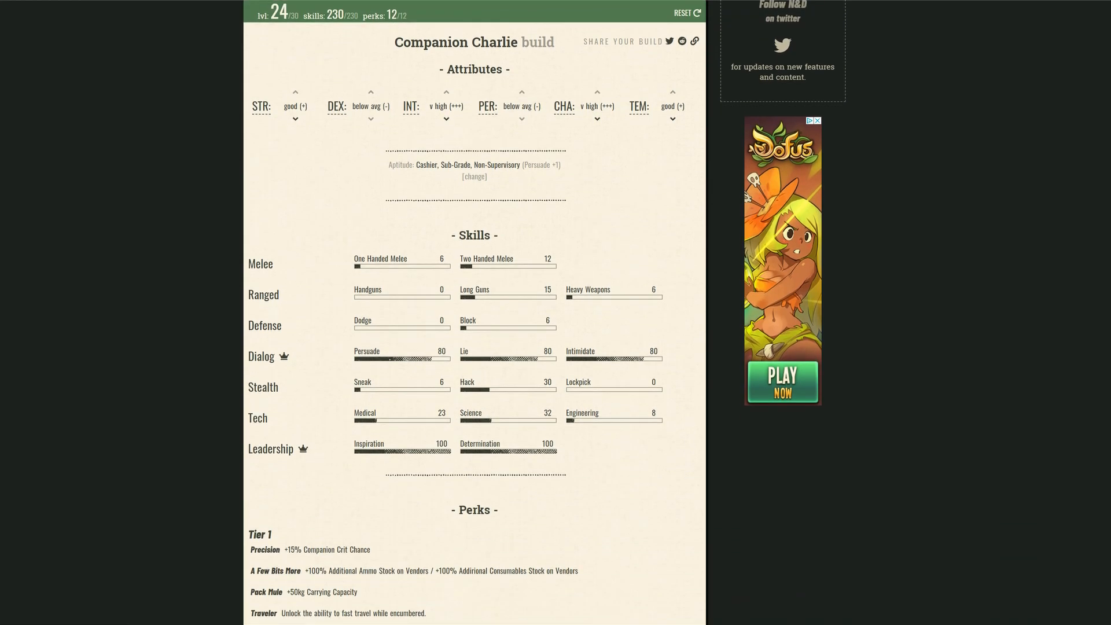
mouse_move(564, 107)
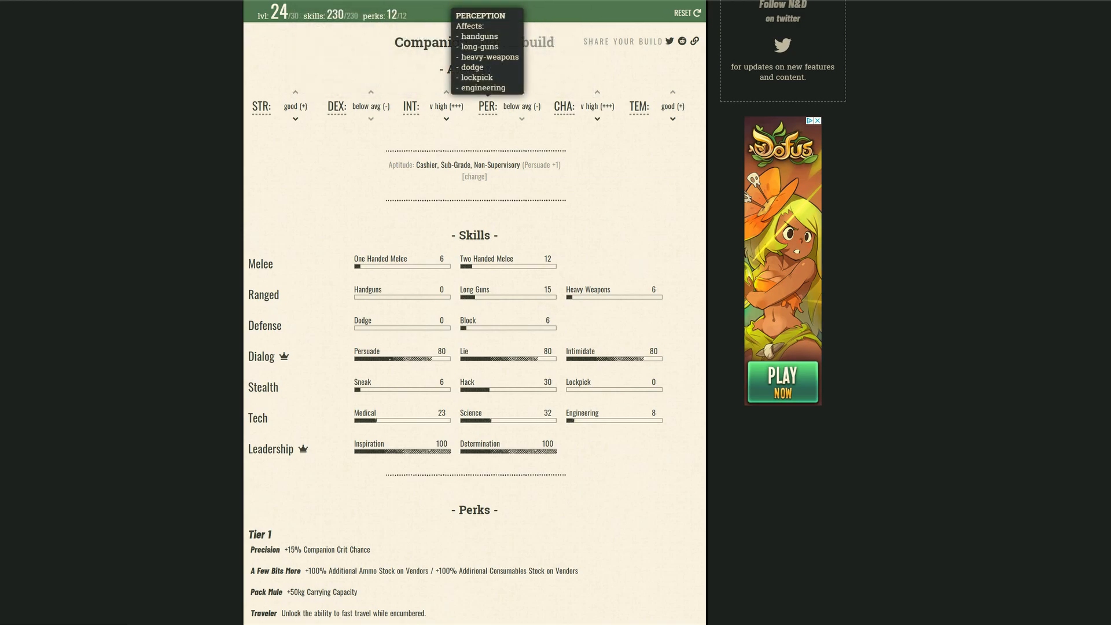
mouse_move(639, 107)
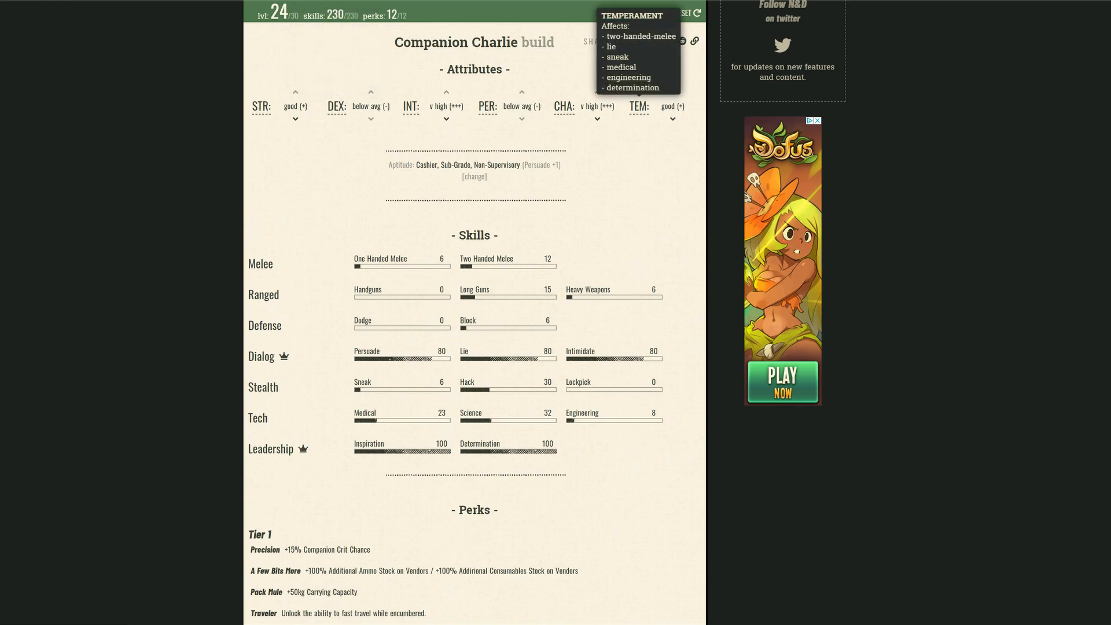
Examine the Inspiration and Determination unlocks of the Leadership skills and collapse the group
scroll(474, 312, "down", 2)
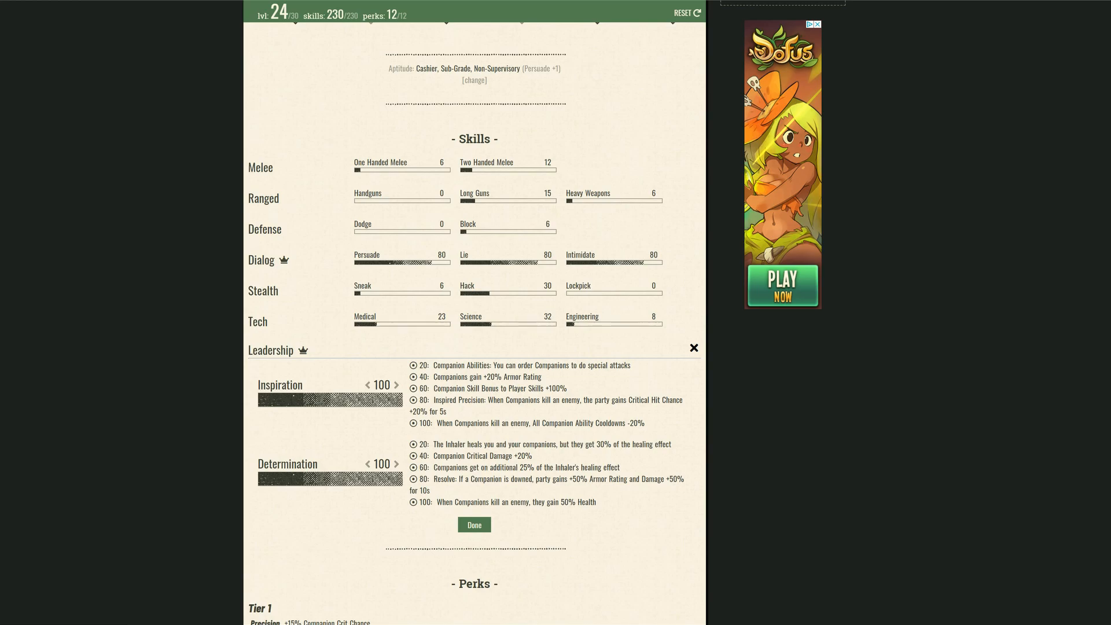
scroll(474, 312, "down", 2)
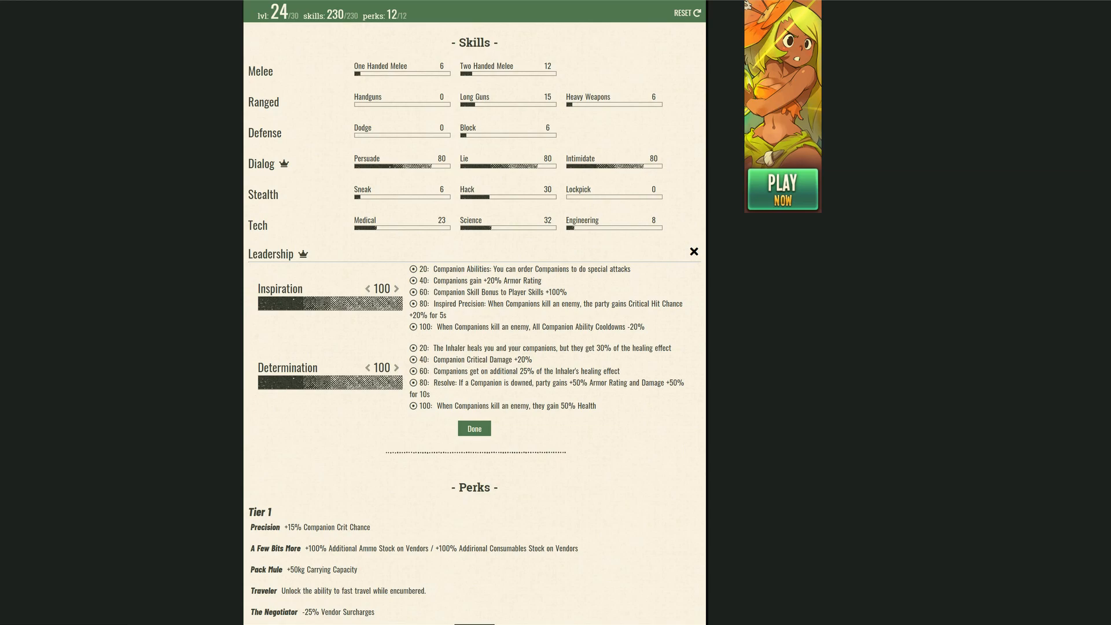
left_click(475, 428)
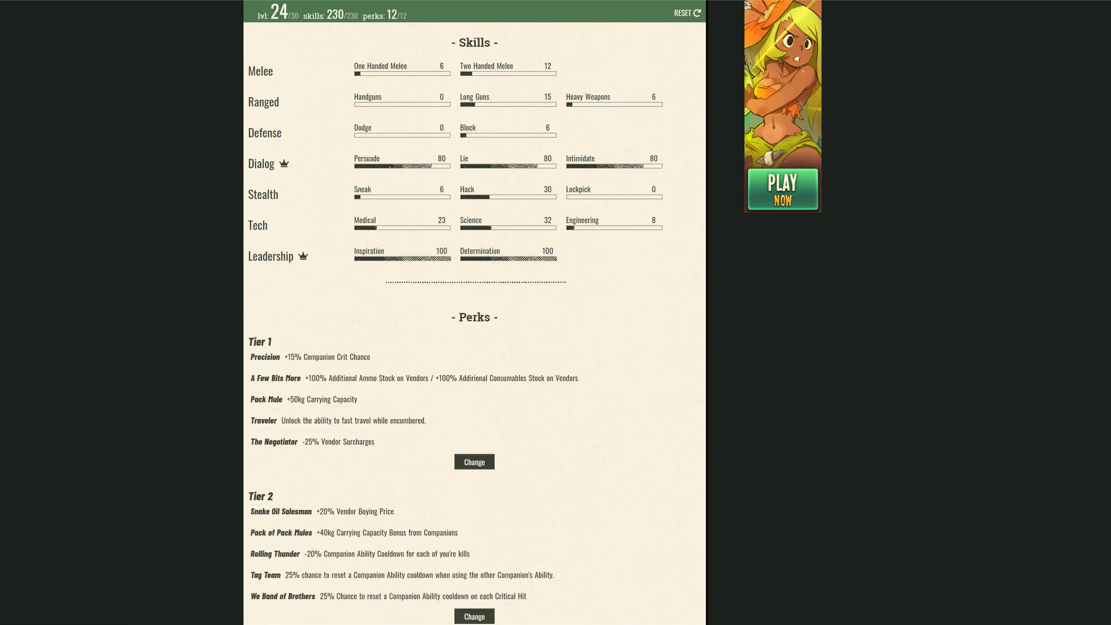
Review the Companion Charlie build's perks, including the available Tier 3 options, and close the list without changing the selection
scroll(474, 313, "down", 2)
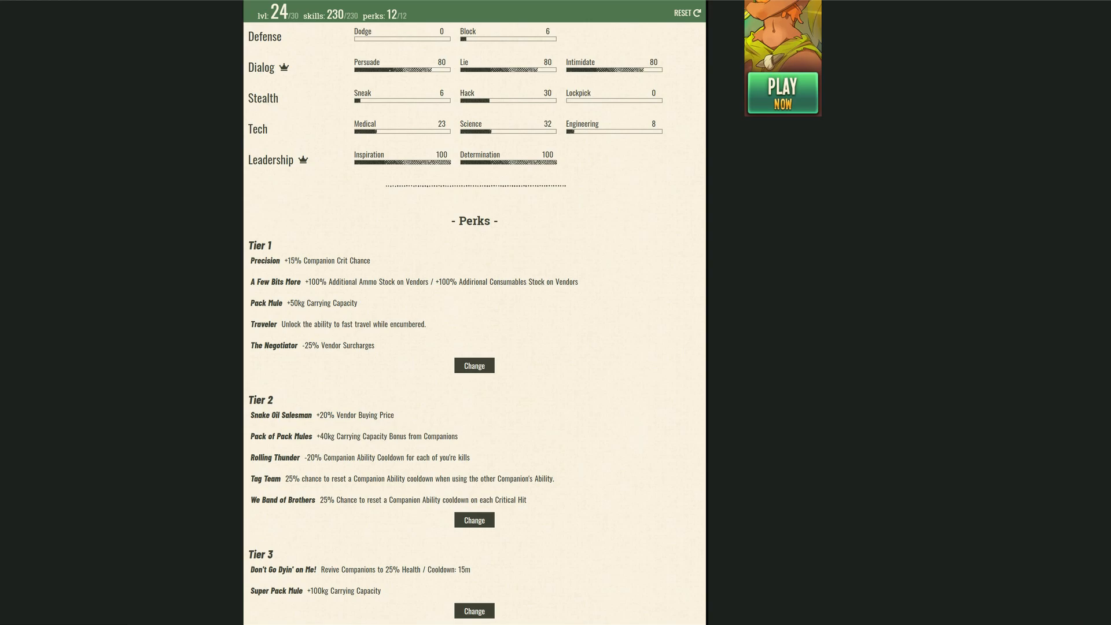
scroll(475, 313, "down", 4)
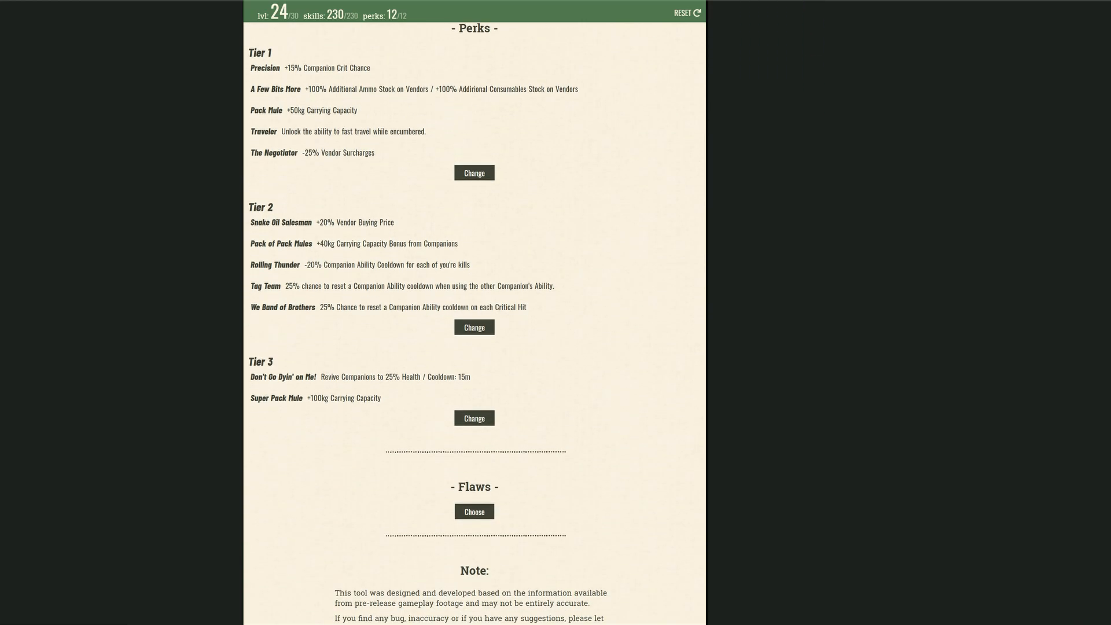
left_click(474, 418)
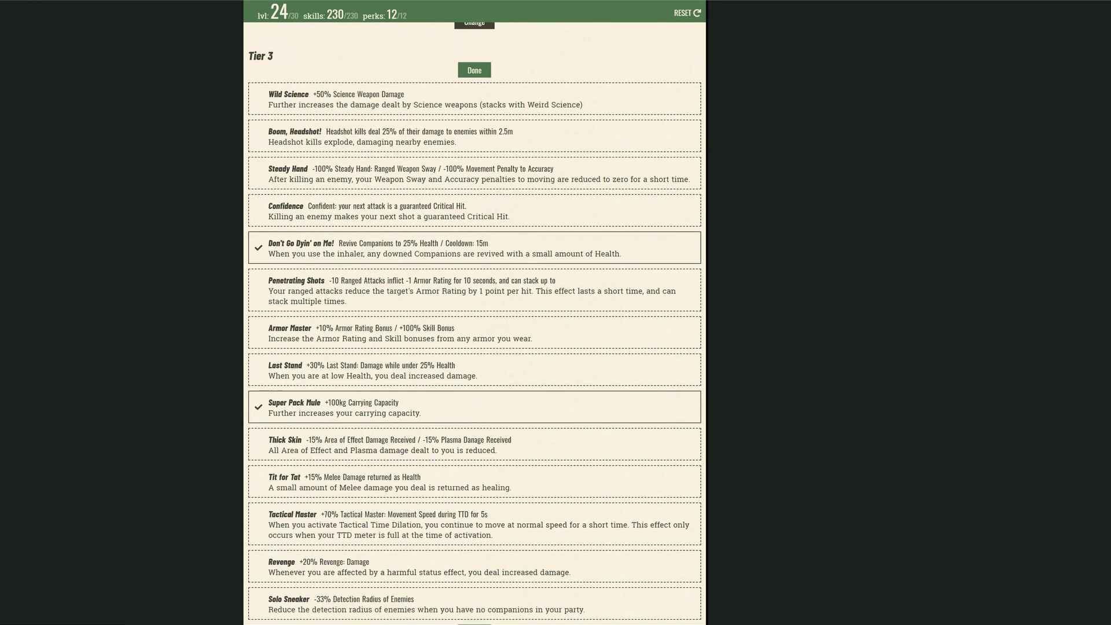
left_click(474, 332)
left_click(475, 333)
scroll(474, 290, "up", 2)
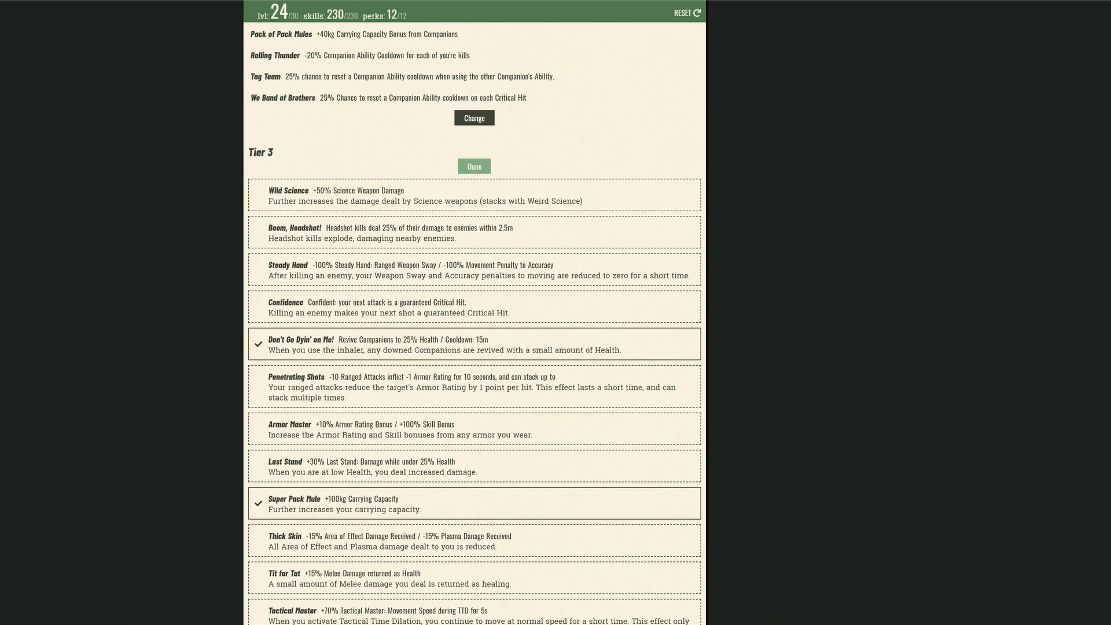
left_click(474, 167)
scroll(475, 290, "up", 2)
scroll(474, 312, "up", 4)
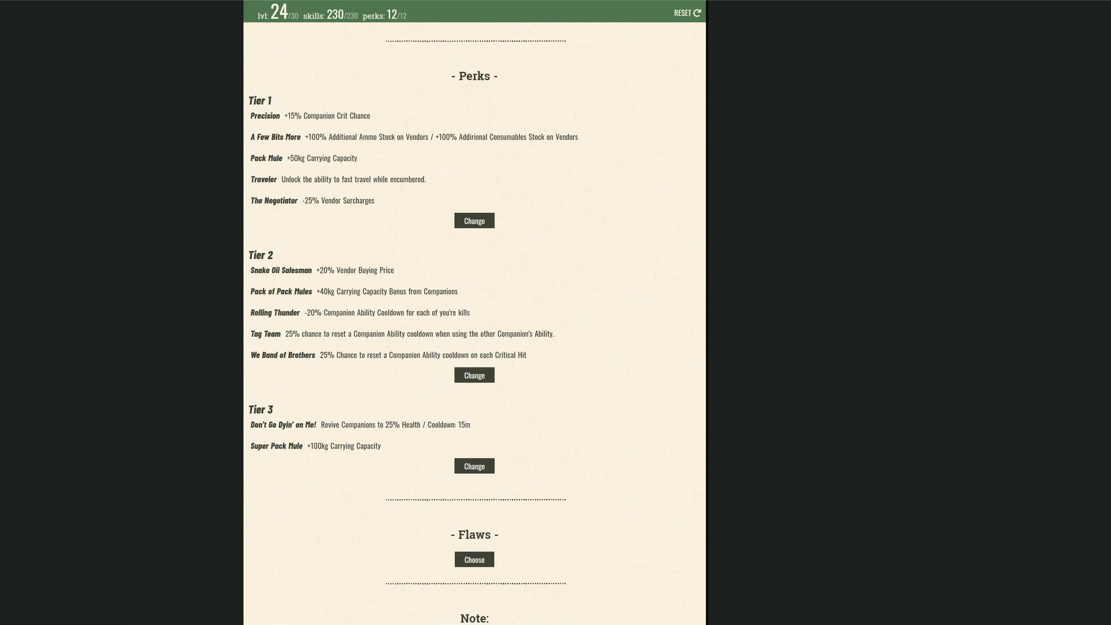
scroll(475, 312, "up", 15)
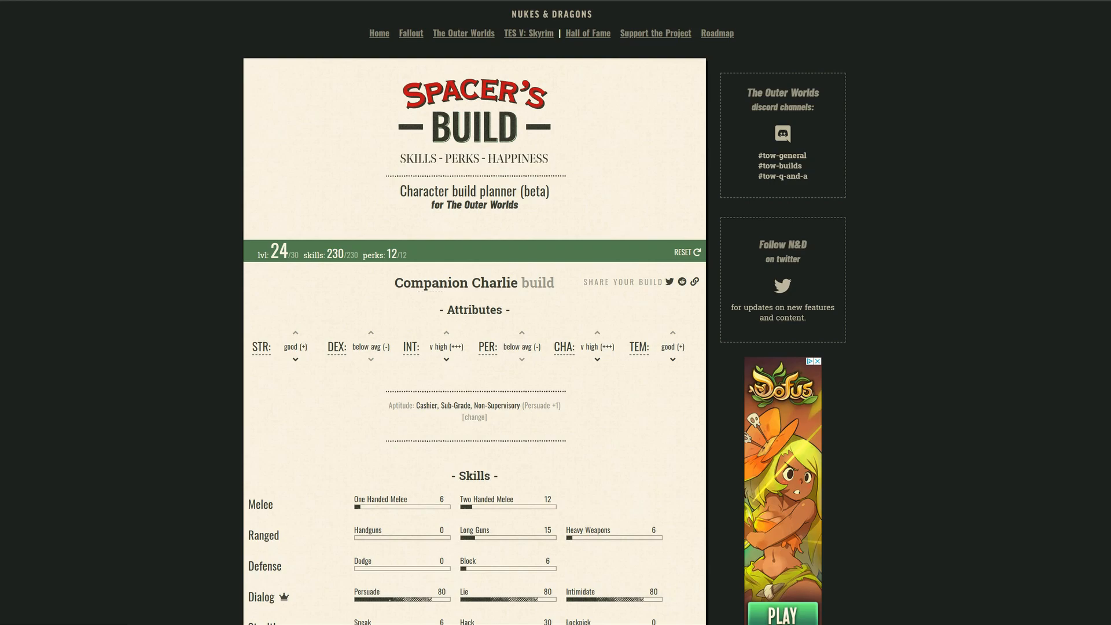
Examine the Strength perk cards available in the Fallout 76 character build planner
scroll(475, 312, "down", 1)
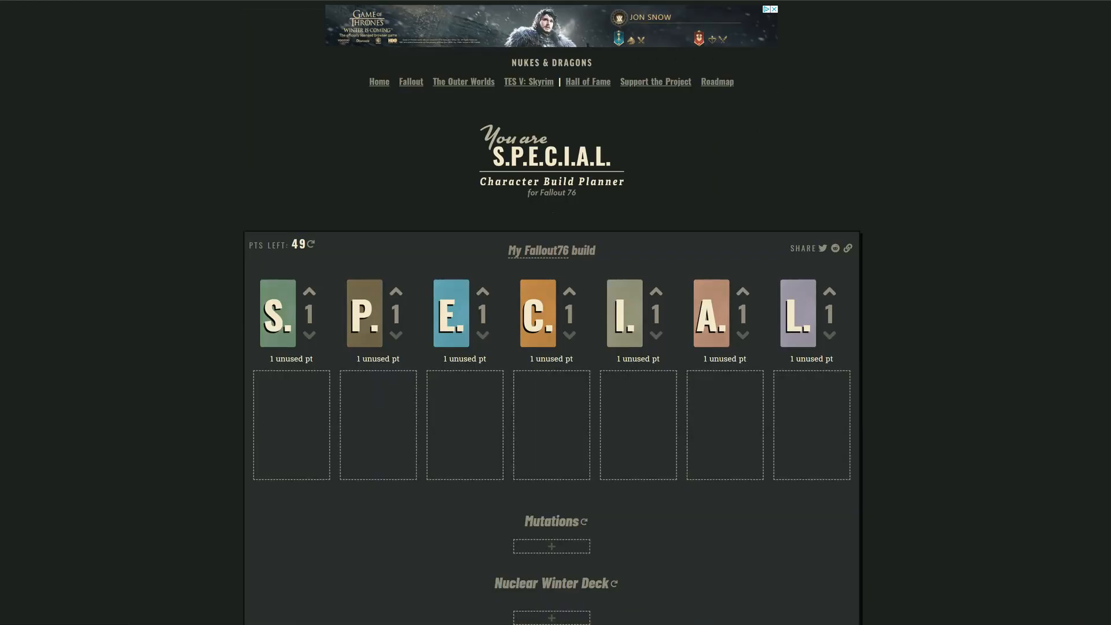
scroll(291, 280, "down", 3)
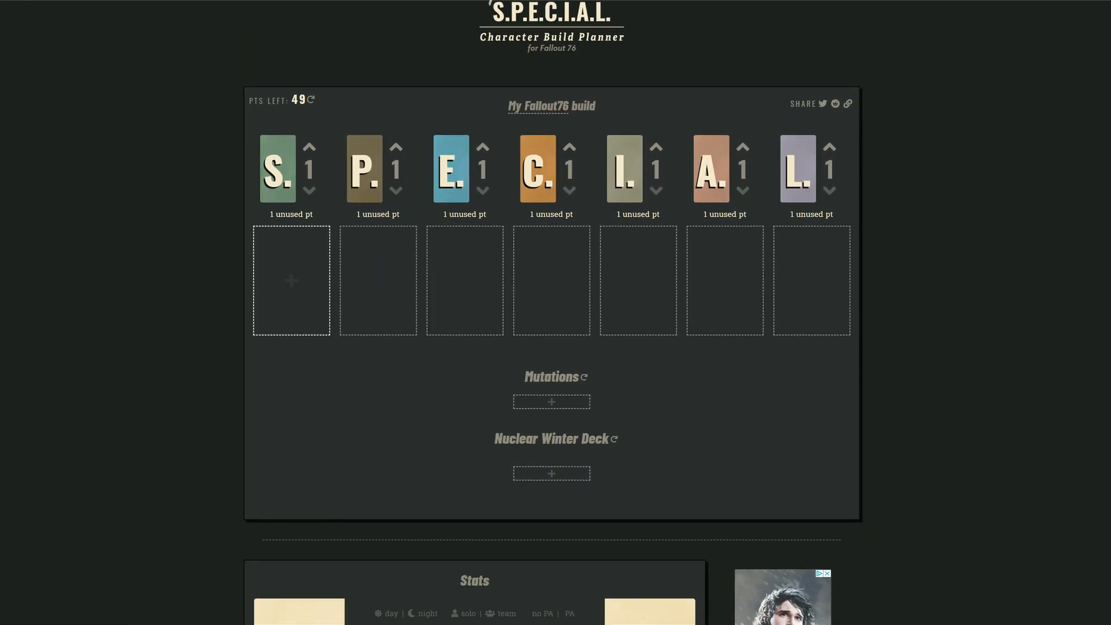
left_click(291, 280)
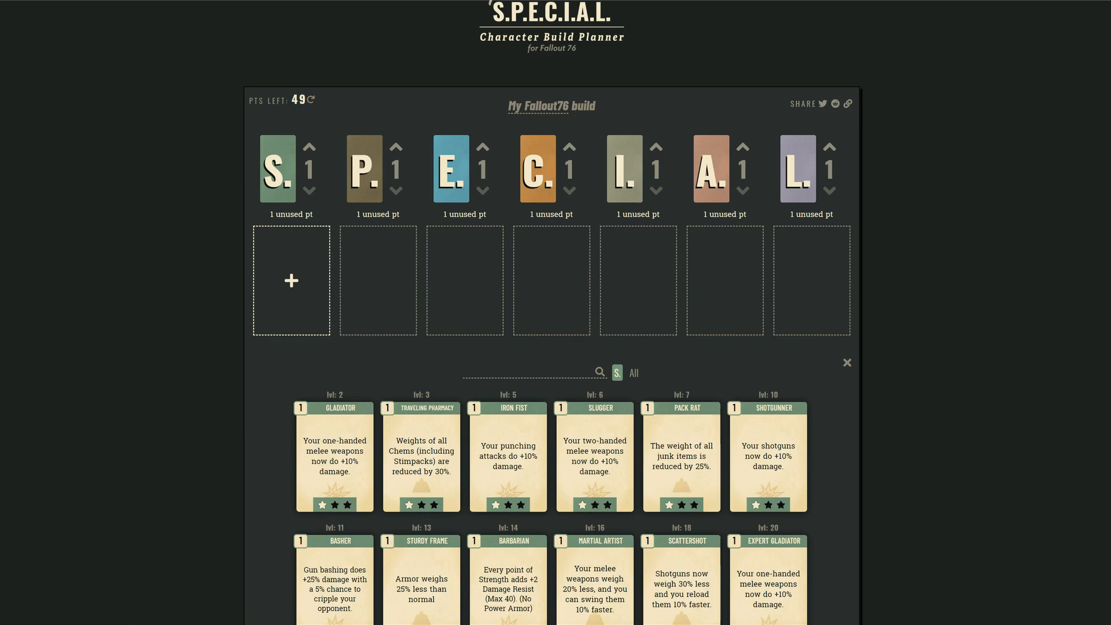
scroll(291, 280, "down", 9)
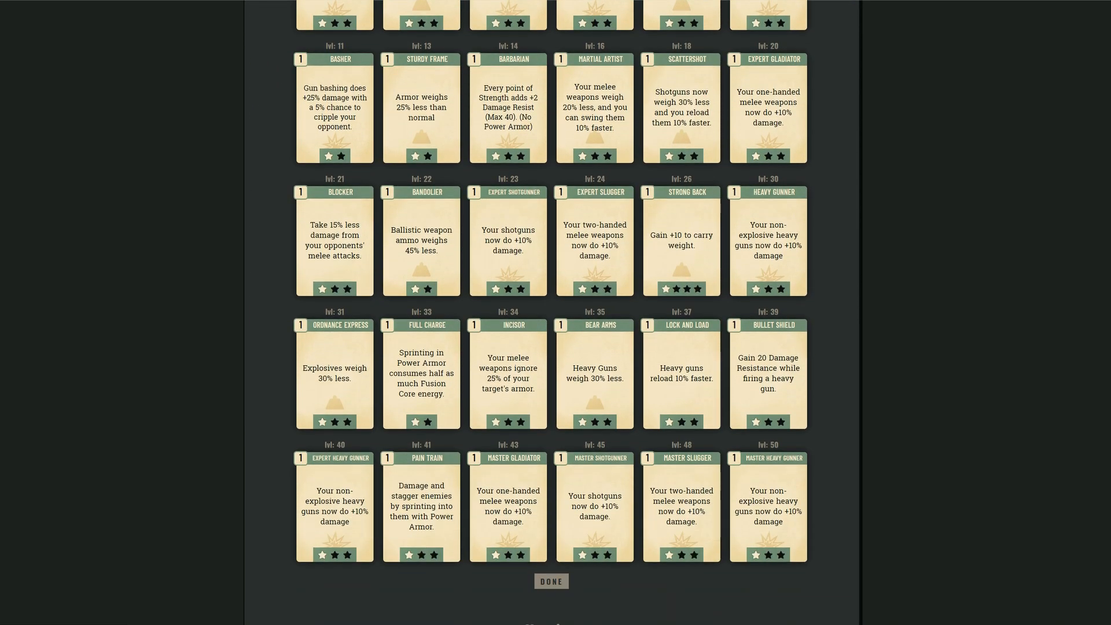
scroll(553, 313, "down", 1)
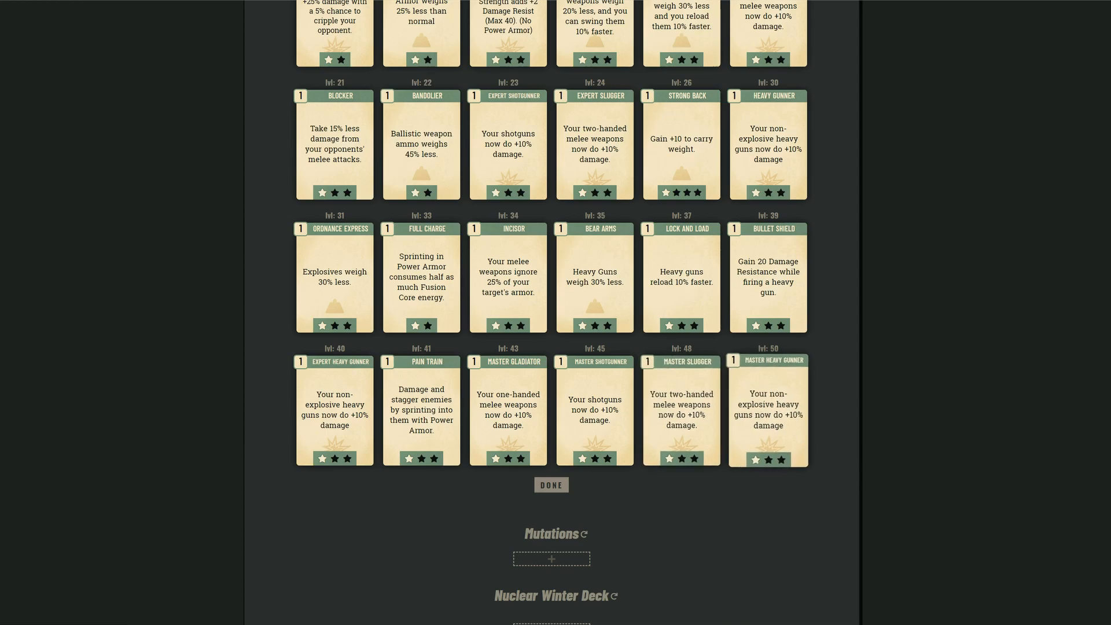
scroll(553, 313, "up", 10)
scroll(552, 313, "down", 12)
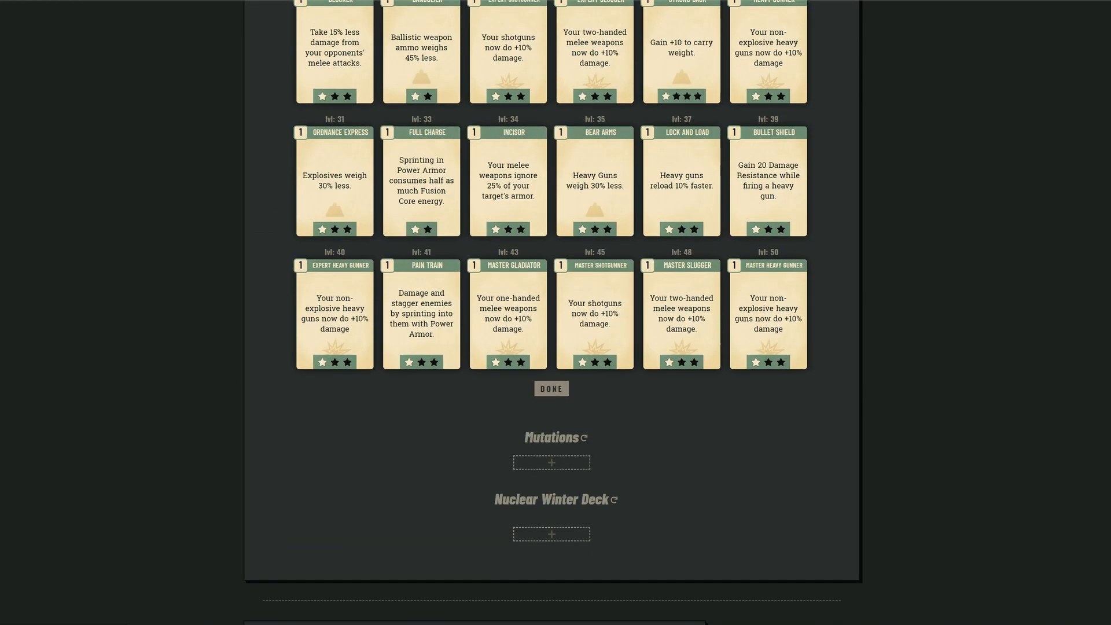
Add Master Heavy Gunner, Heavy Gunner and Expert Heavy Gunner at rank 3 each under Strength, and reset the Fallout 76 build
left_click(769, 313)
left_click(768, 312)
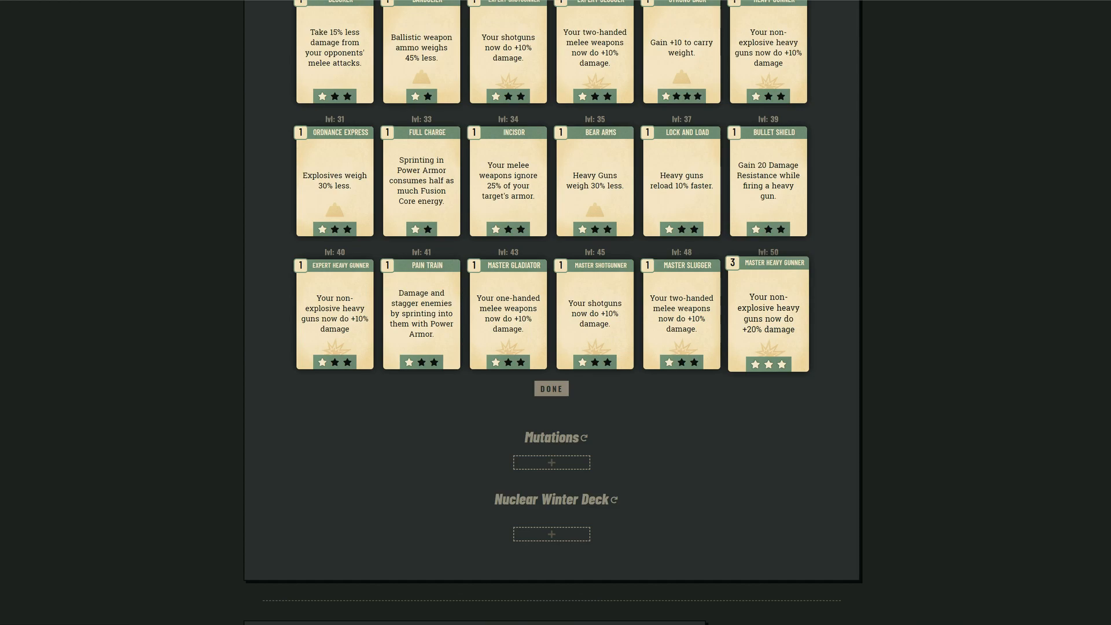
left_click(768, 313)
scroll(553, 313, "up", 3)
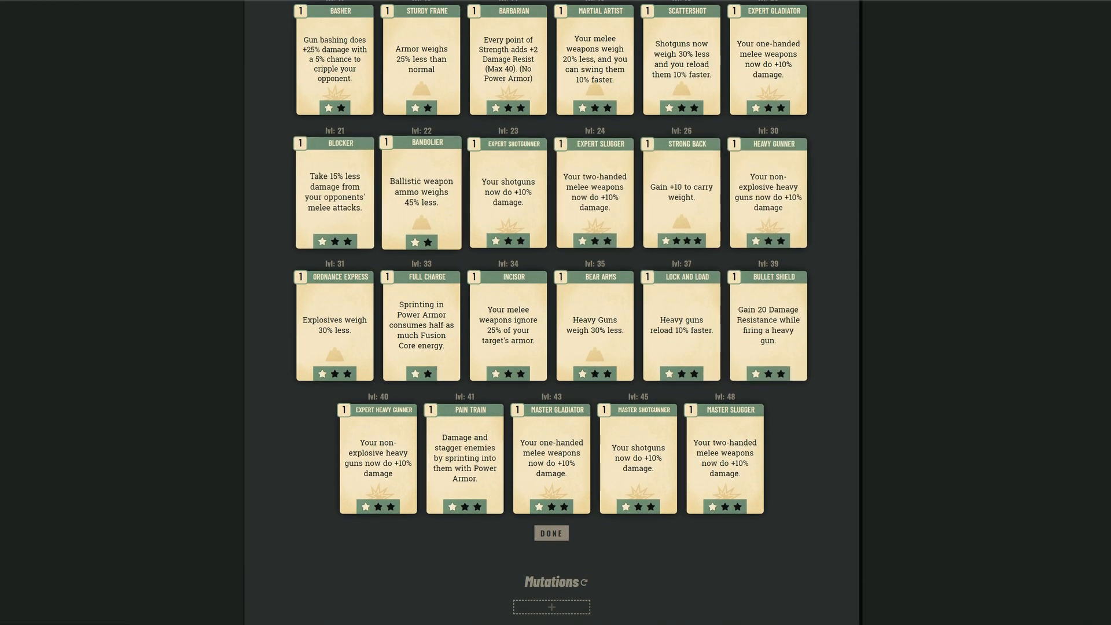
left_click(768, 194)
scroll(768, 194, "up", 2)
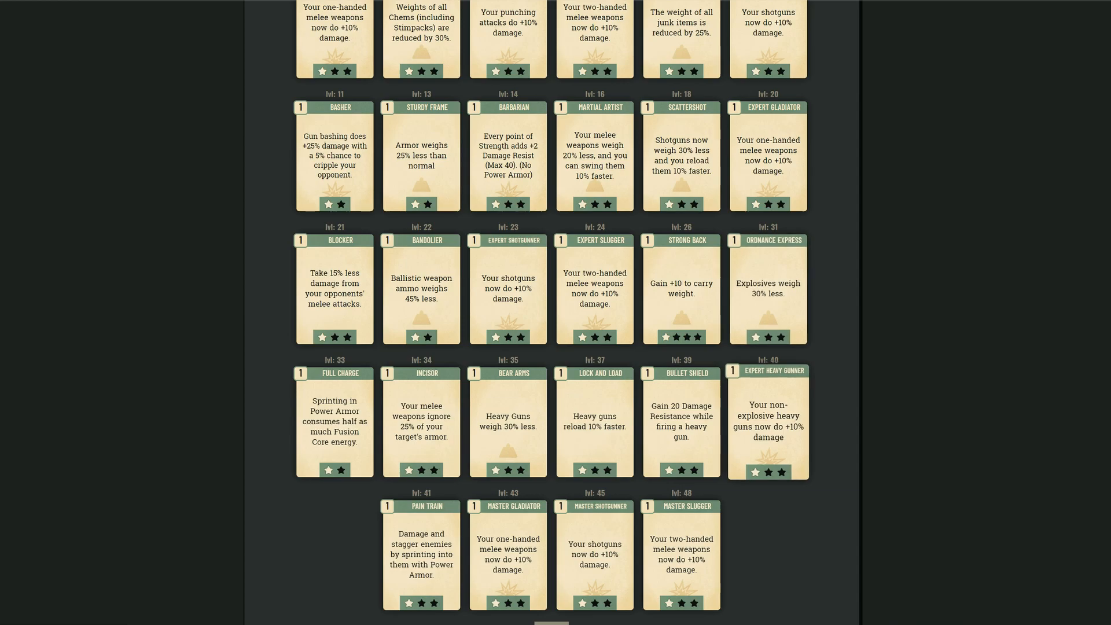
left_click(769, 422)
scroll(768, 423, "up", 10)
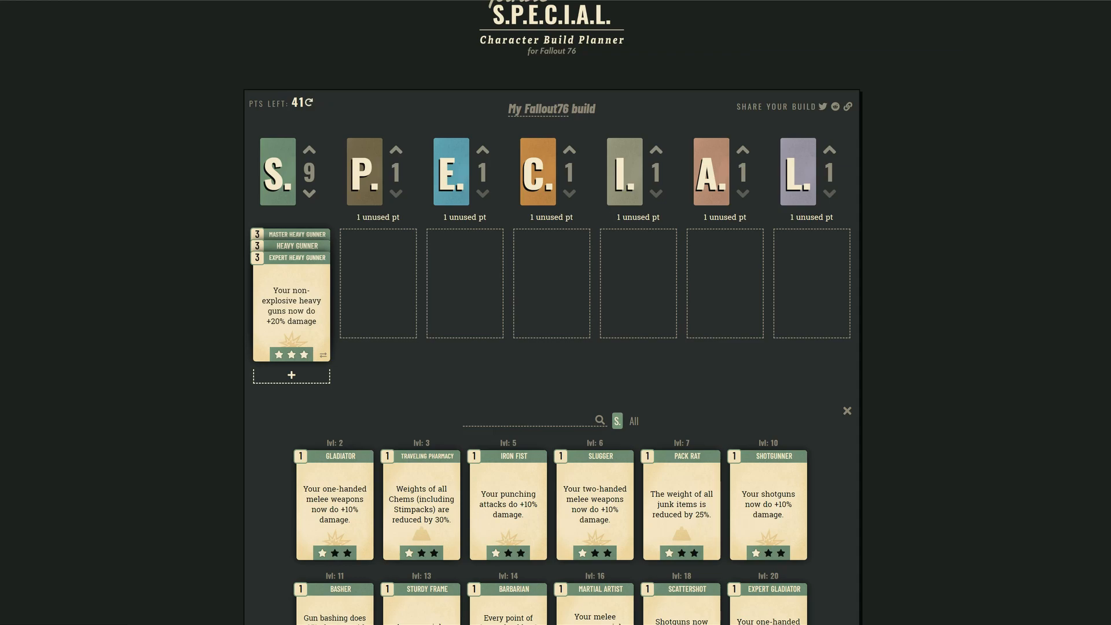
left_click(310, 103)
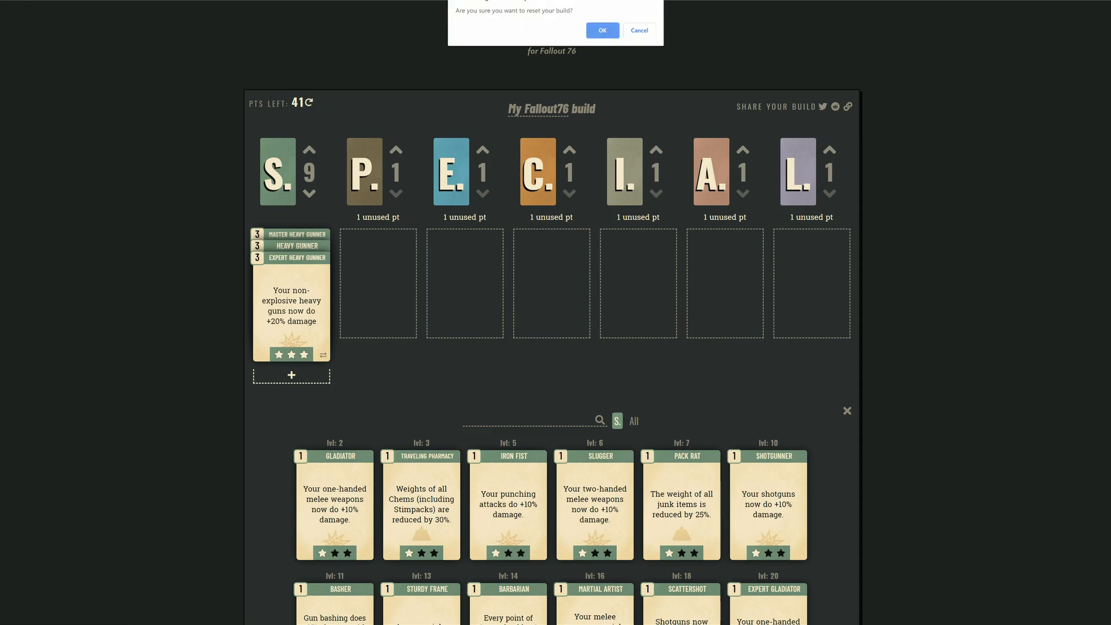
left_click(596, 30)
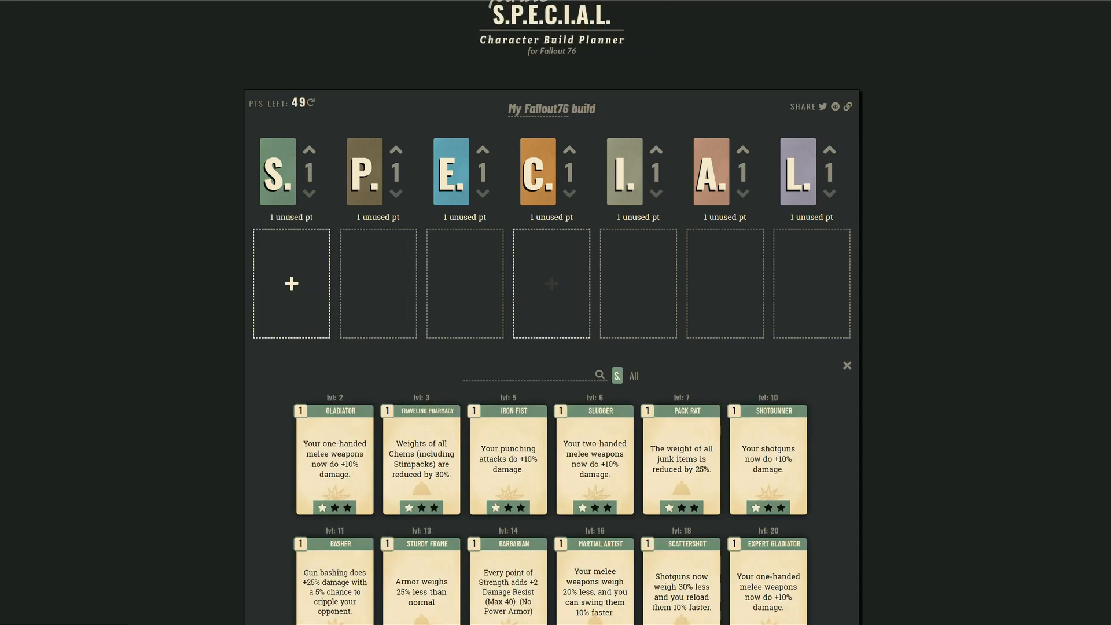
Look through the perk cards of Perception, Endurance, Charisma, Intelligence, Agility and Luck, examining the Luck cards in full
left_click(378, 283)
scroll(378, 283, "down", 3)
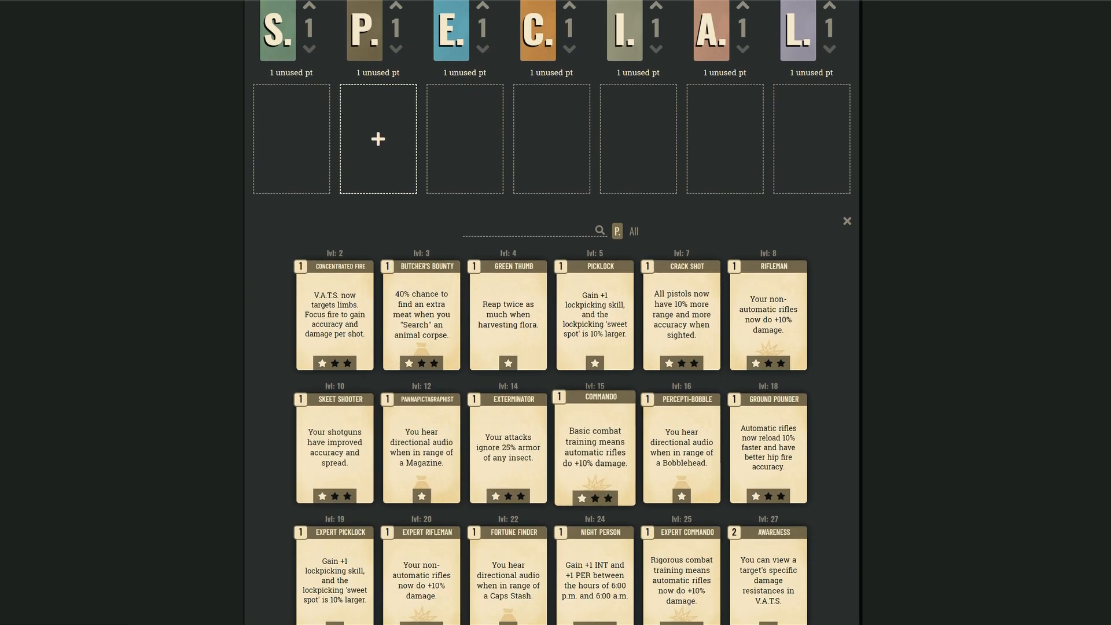
left_click(465, 139)
left_click(551, 139)
left_click(639, 139)
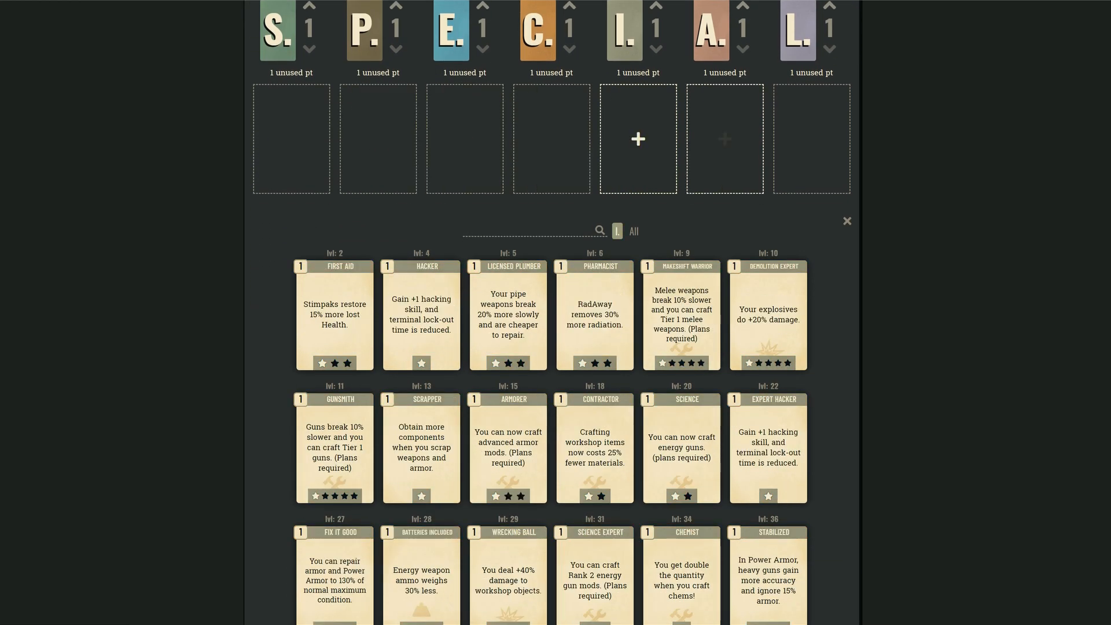
left_click(725, 139)
left_click(812, 139)
scroll(812, 139, "up", 2)
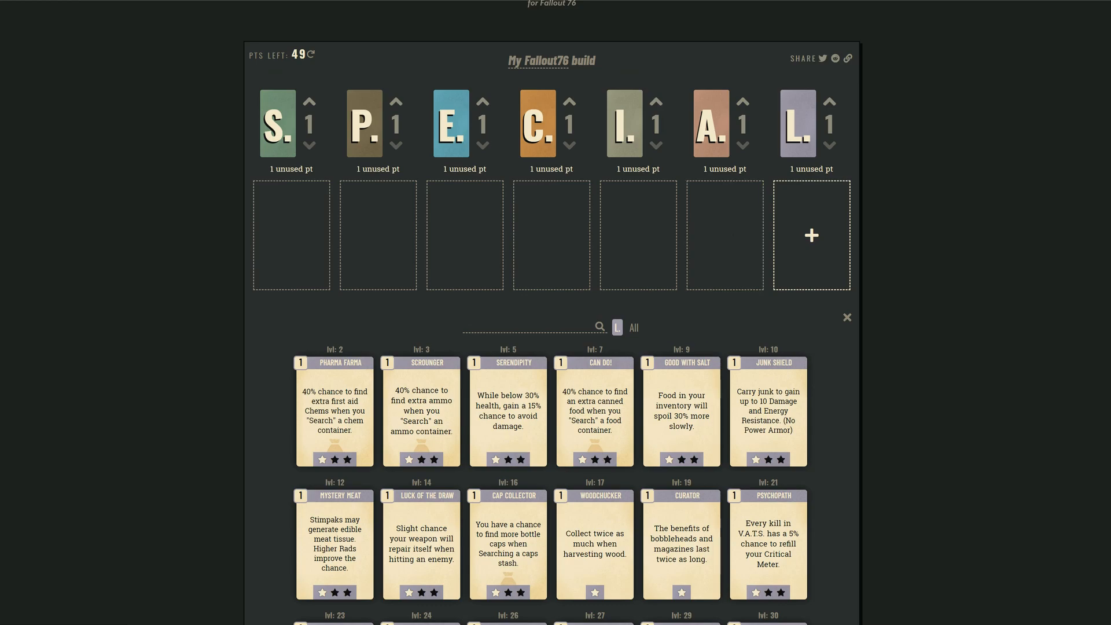
scroll(552, 312, "down", 10)
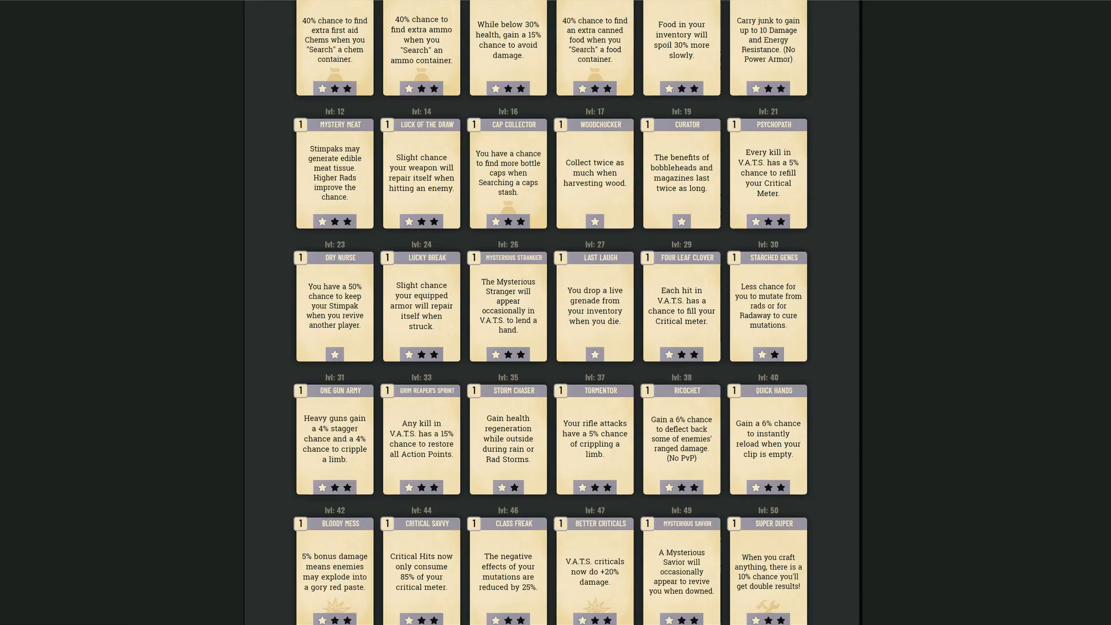
scroll(551, 313, "down", 2)
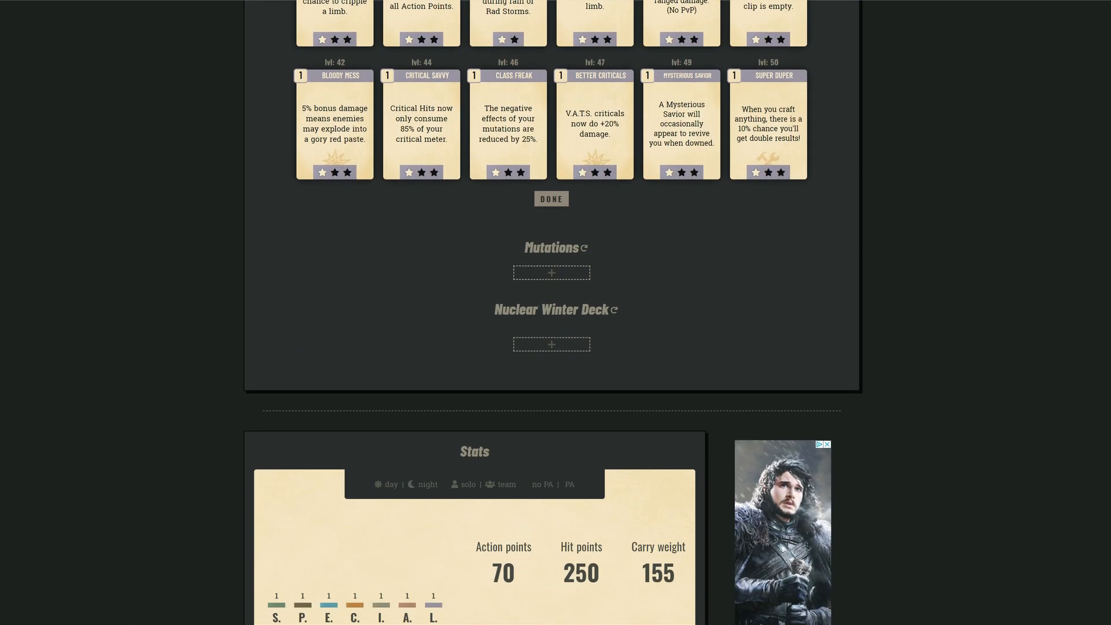
Show the cards available for the Nuclear Winter Deck and examine them through to the end of the list
left_click(552, 344)
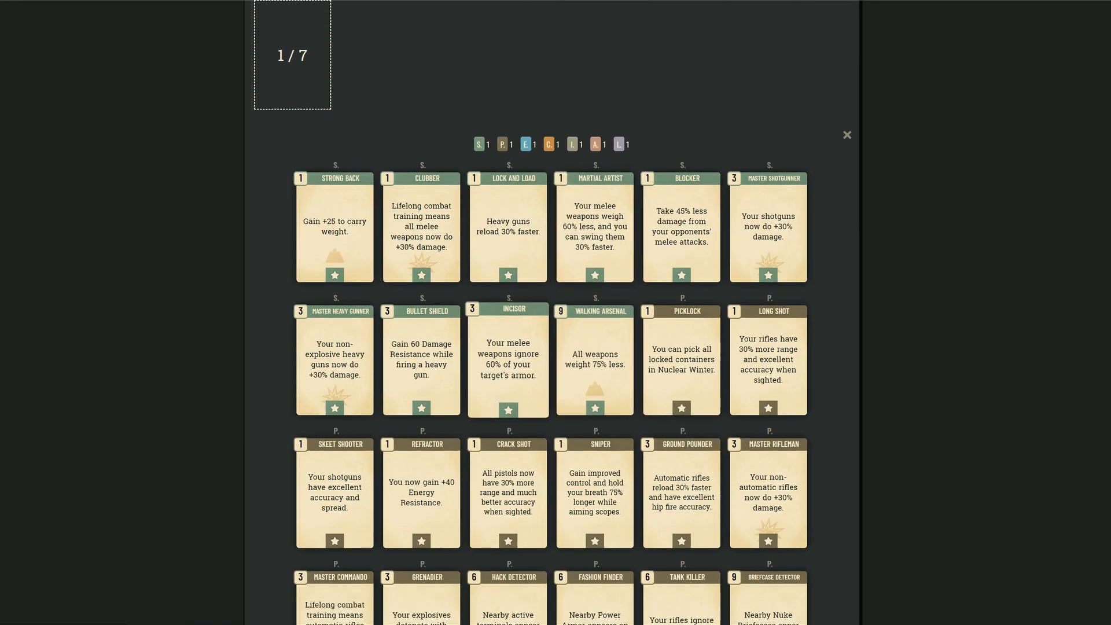
scroll(595, 359, "down", 7)
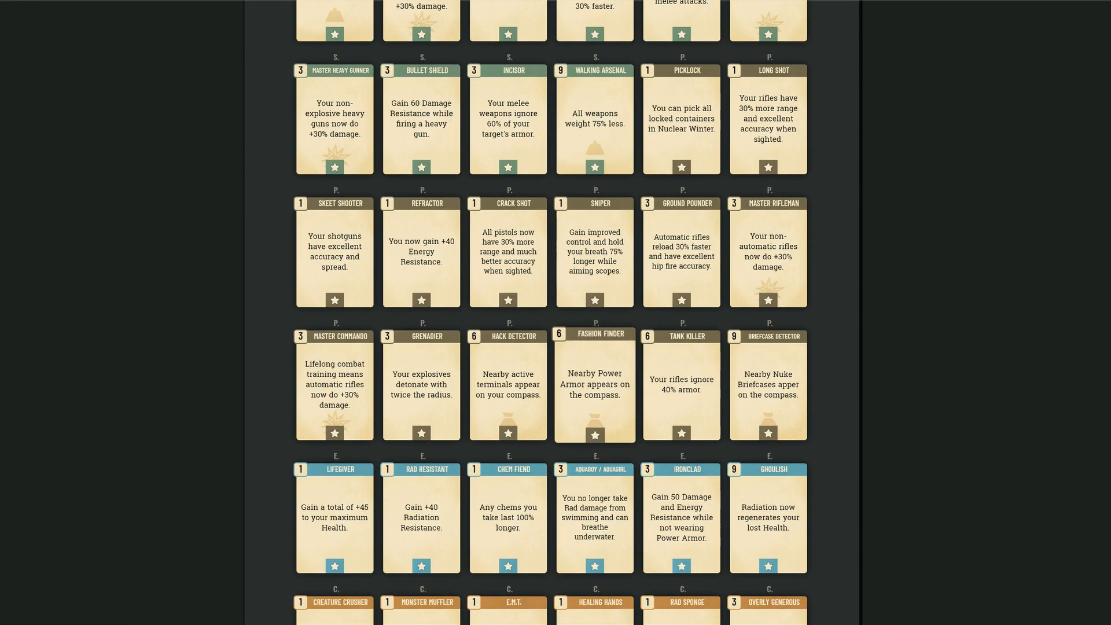
scroll(595, 145, "down", 15)
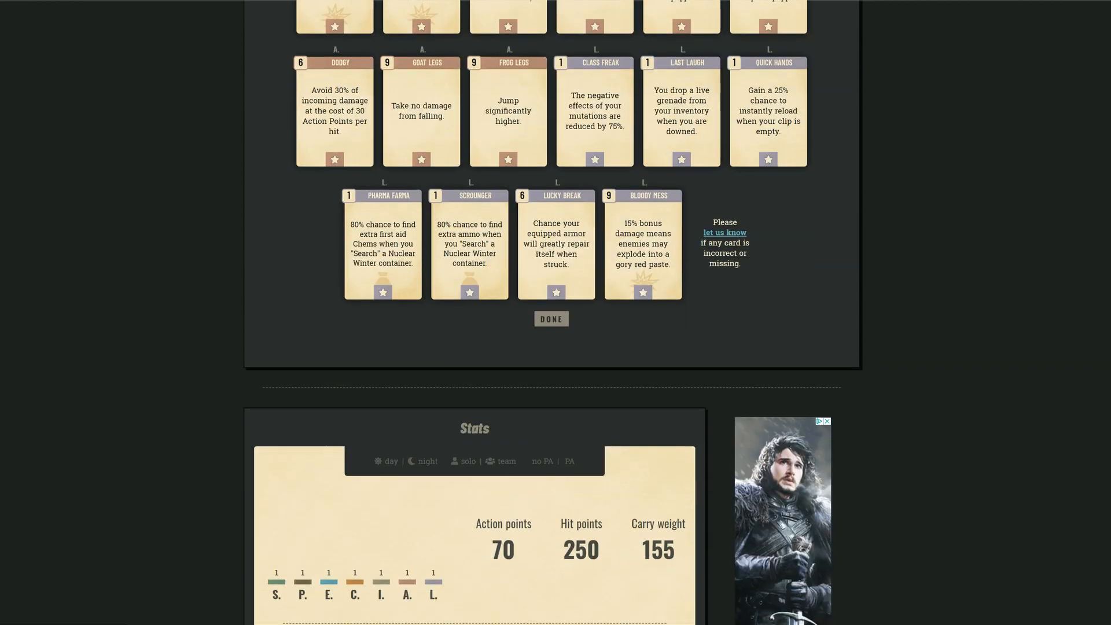
scroll(553, 313, "down", 1)
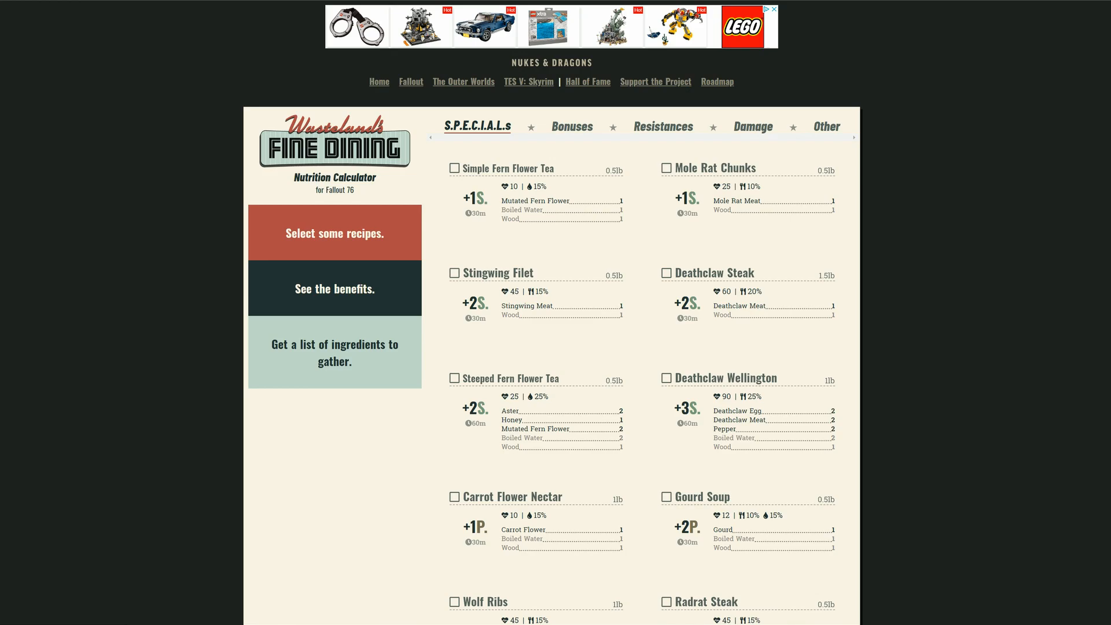
Select the Deathclaw Steak recipe in the Fallout 76 nutrition calculator, deselect it and look over the other recipes
left_click(667, 272)
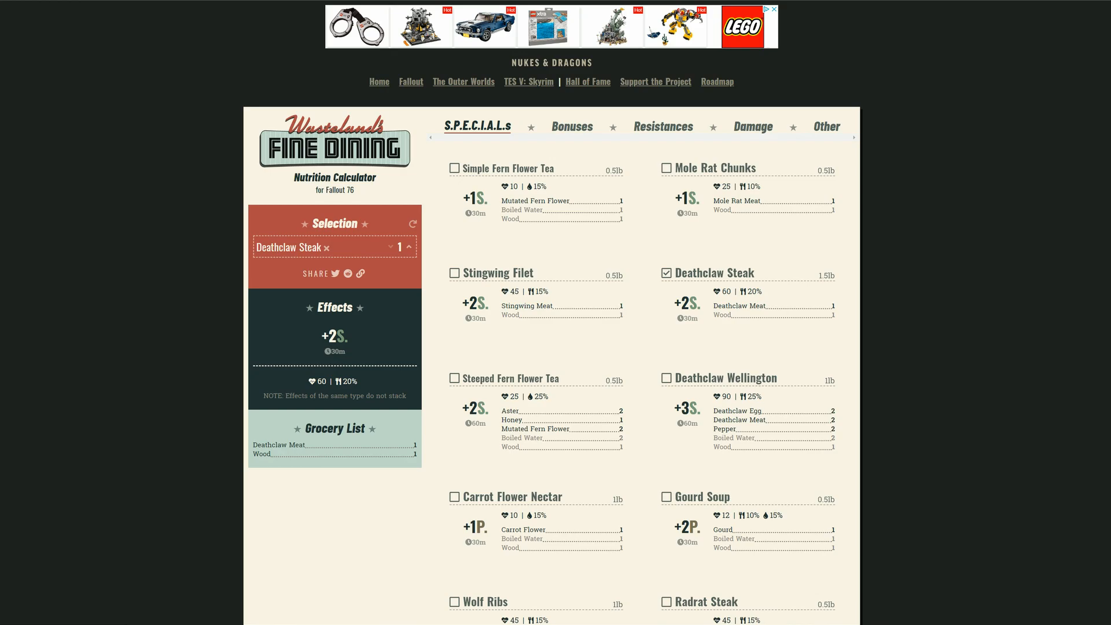
left_click(715, 272)
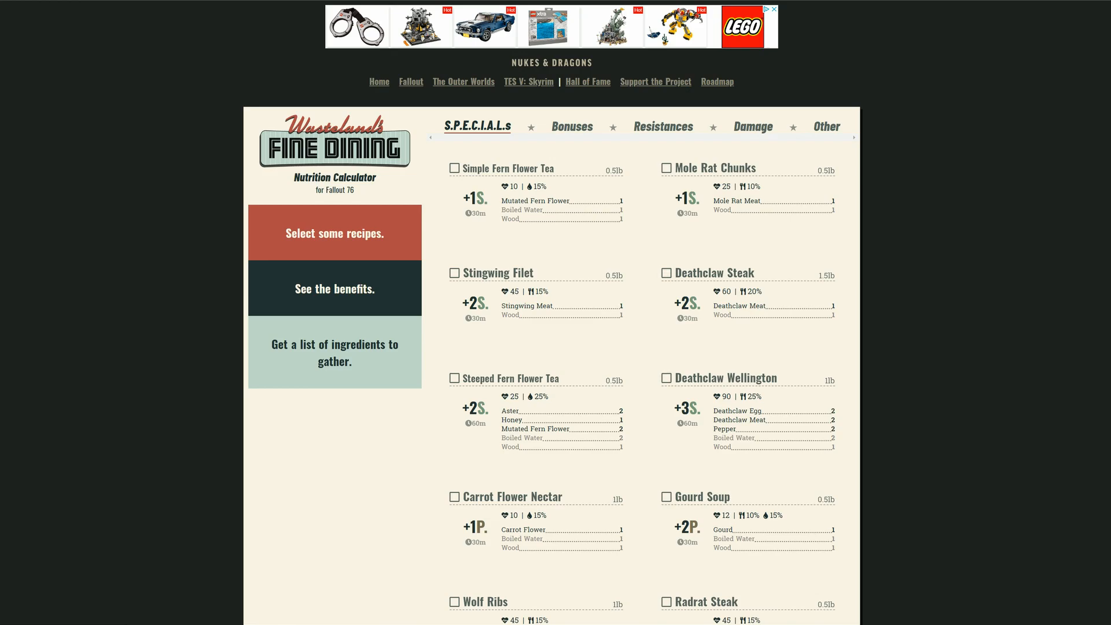
scroll(457, 273, "down", 2)
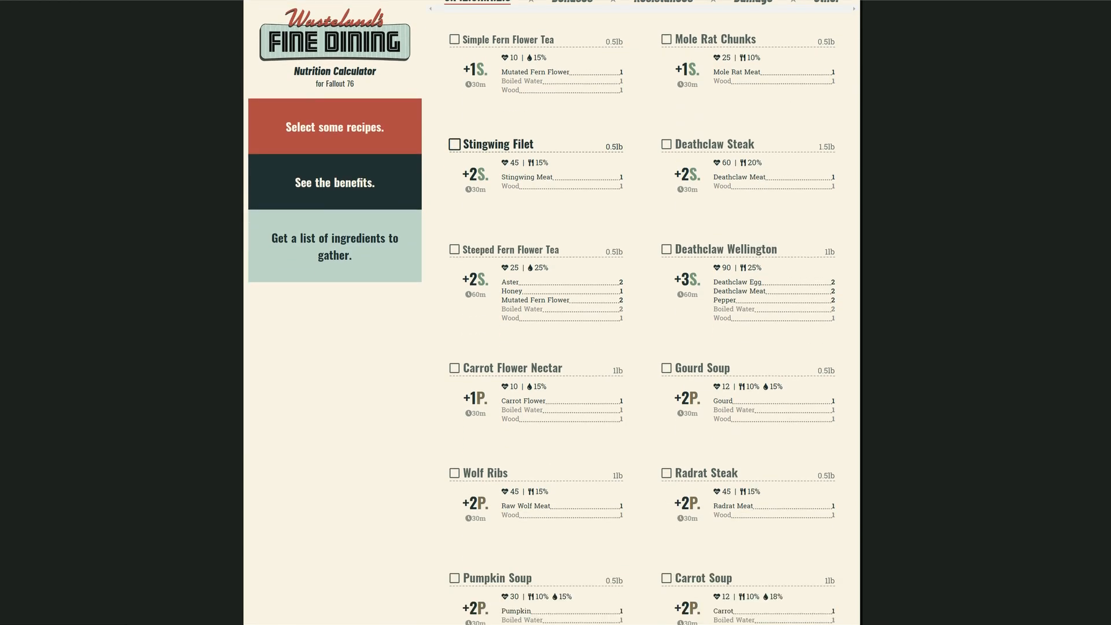
scroll(457, 272, "up", 2)
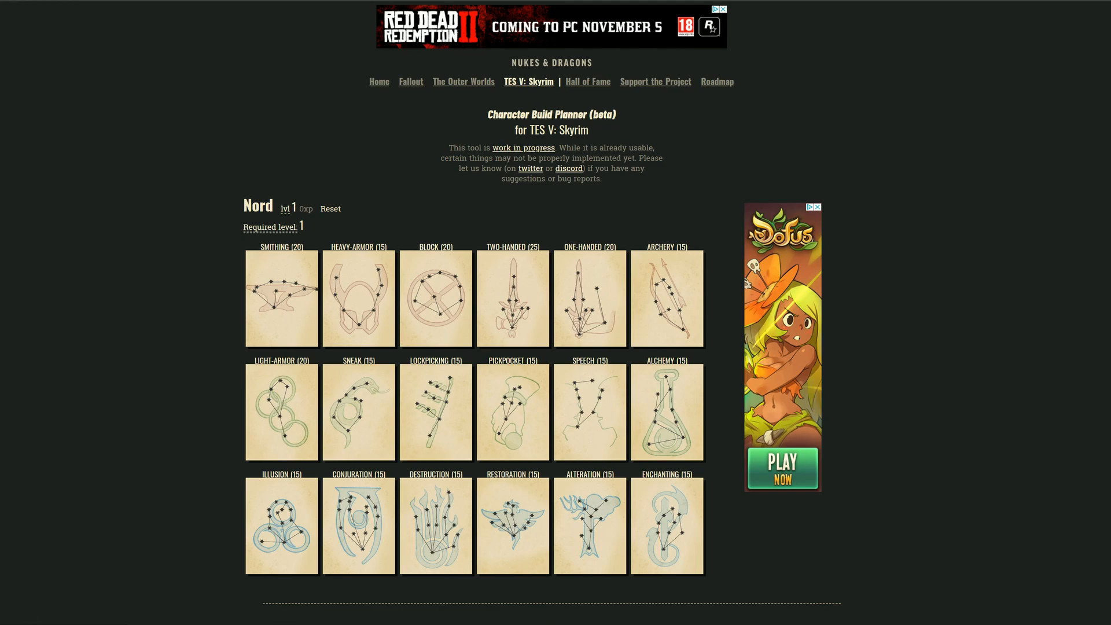
Take the Smithing perks Steel Smithing, Arcane Blacksmith and the path through Elven Smithing, Advanced Armors and Glass Smithing to Dragon Armor in the Skyrim planner
scroll(282, 202, "down", 2)
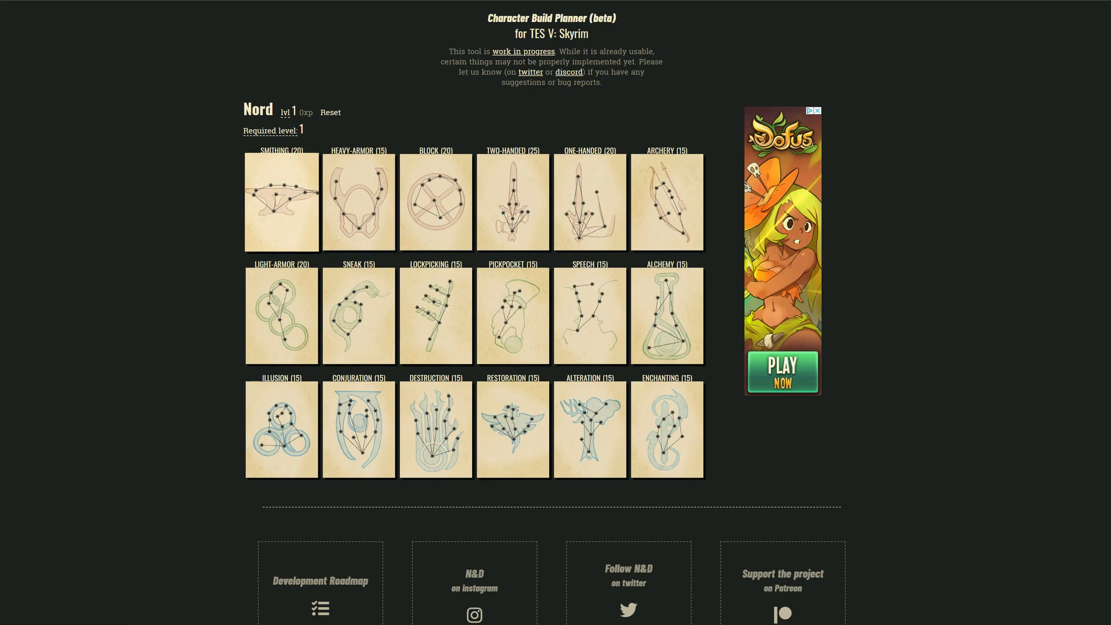
left_click(282, 202)
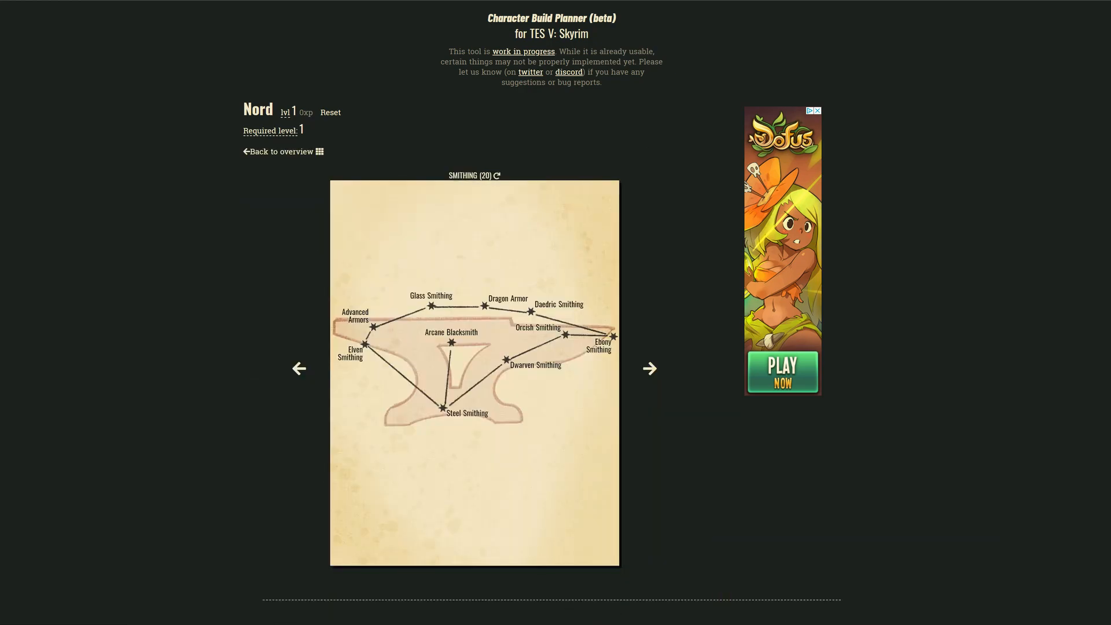
mouse_move(443, 408)
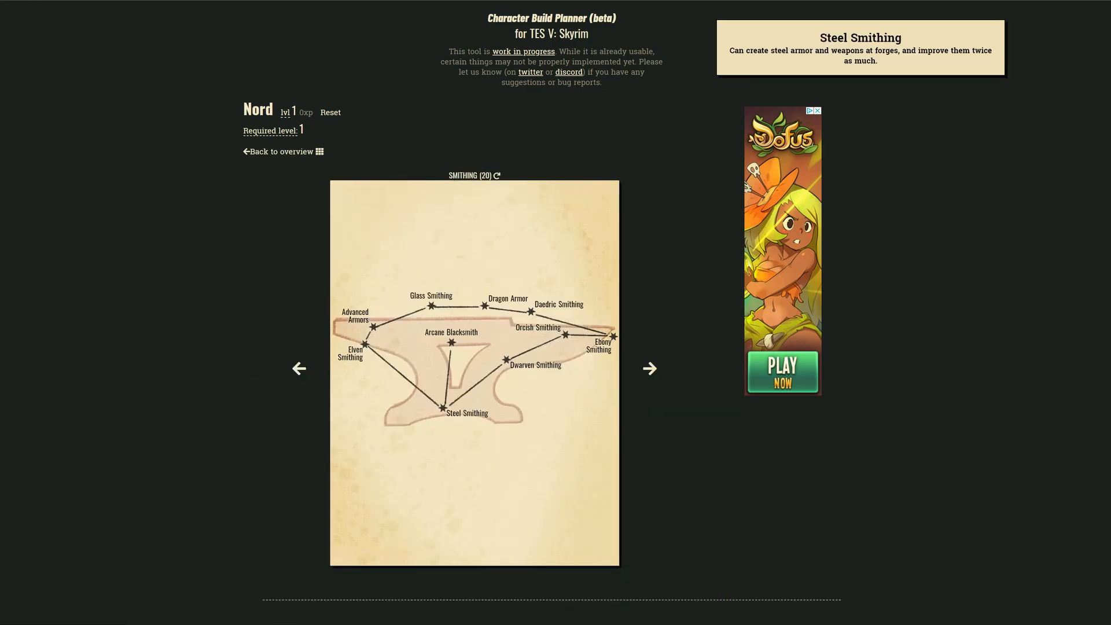
mouse_move(451, 342)
left_click(443, 408)
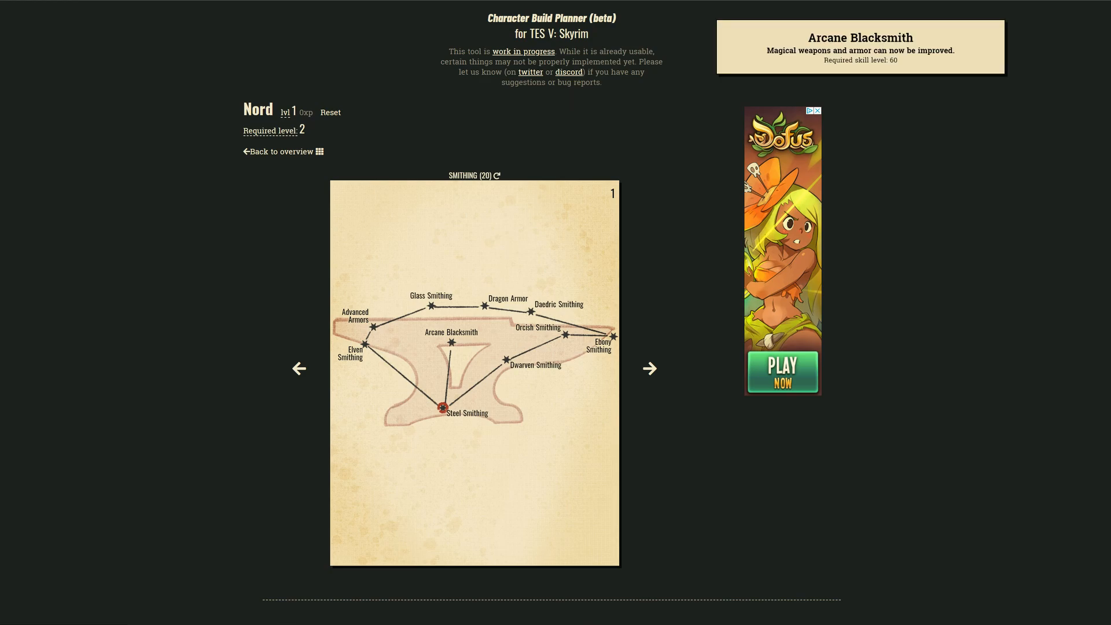
left_click(452, 342)
left_click(374, 327)
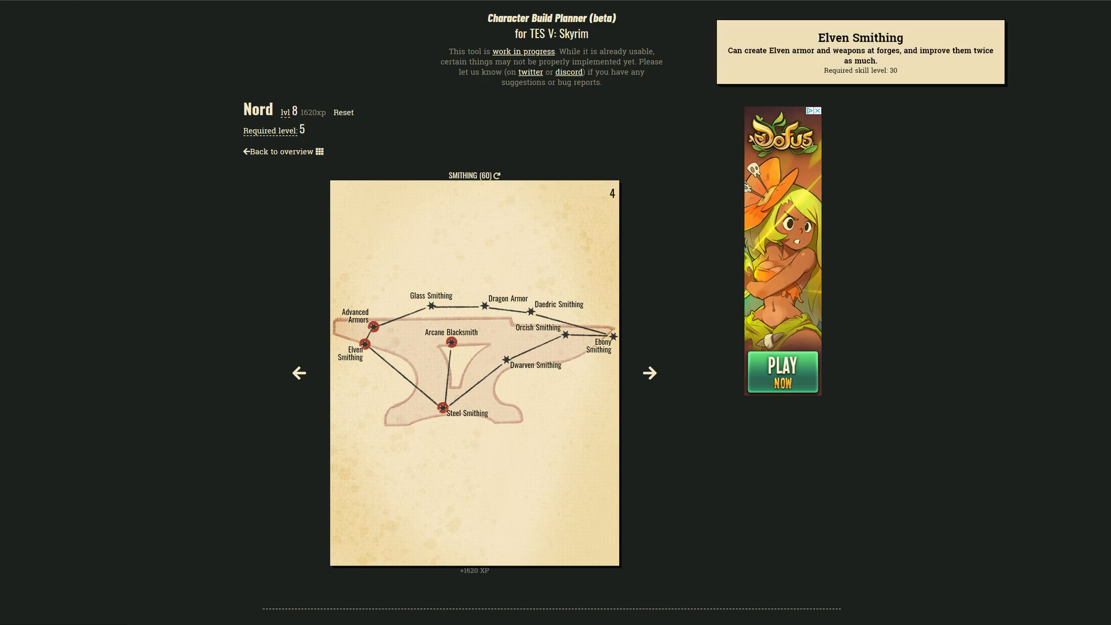
left_click(485, 306)
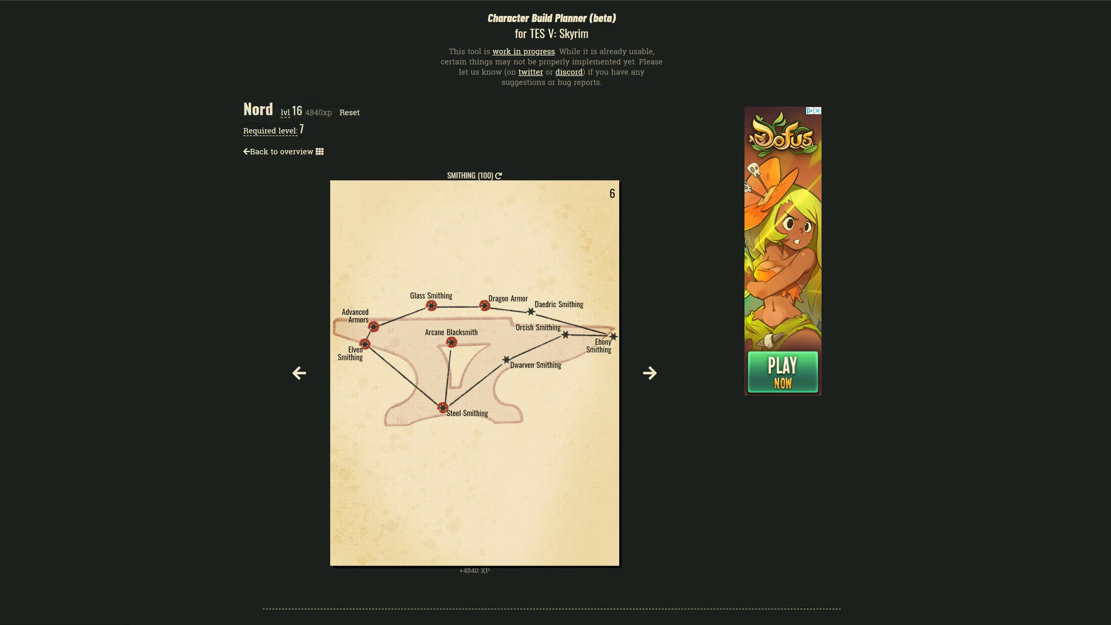
Take Enchanter rank 1 and the path through Insightful Enchanter and Corpus Enchanter to Extra Effect, and return to the skill overview
left_click(299, 373)
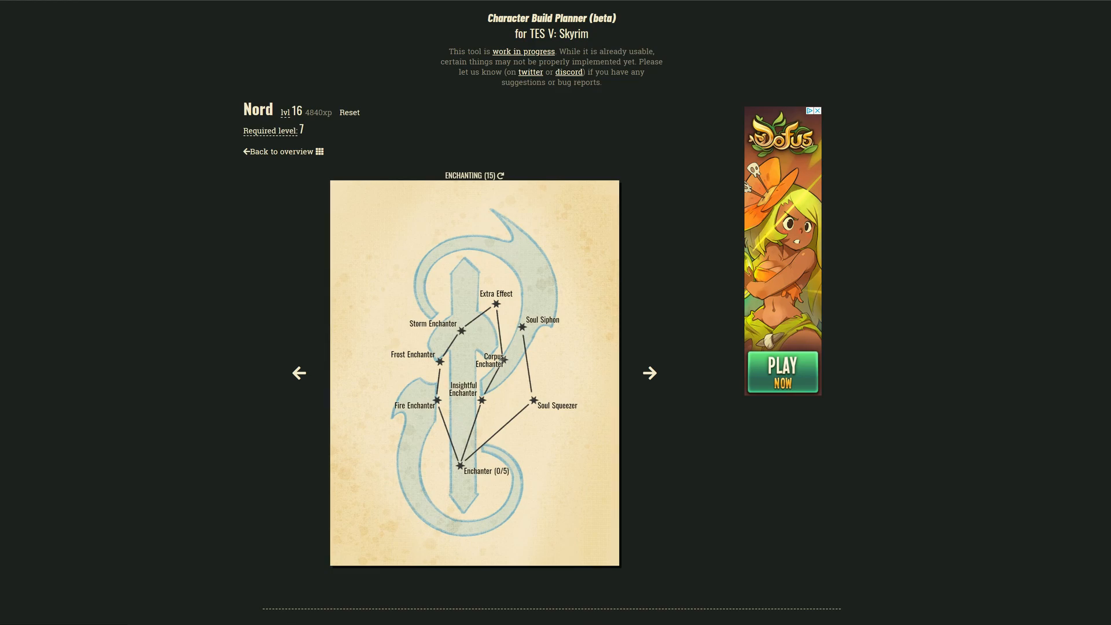
left_click(460, 465)
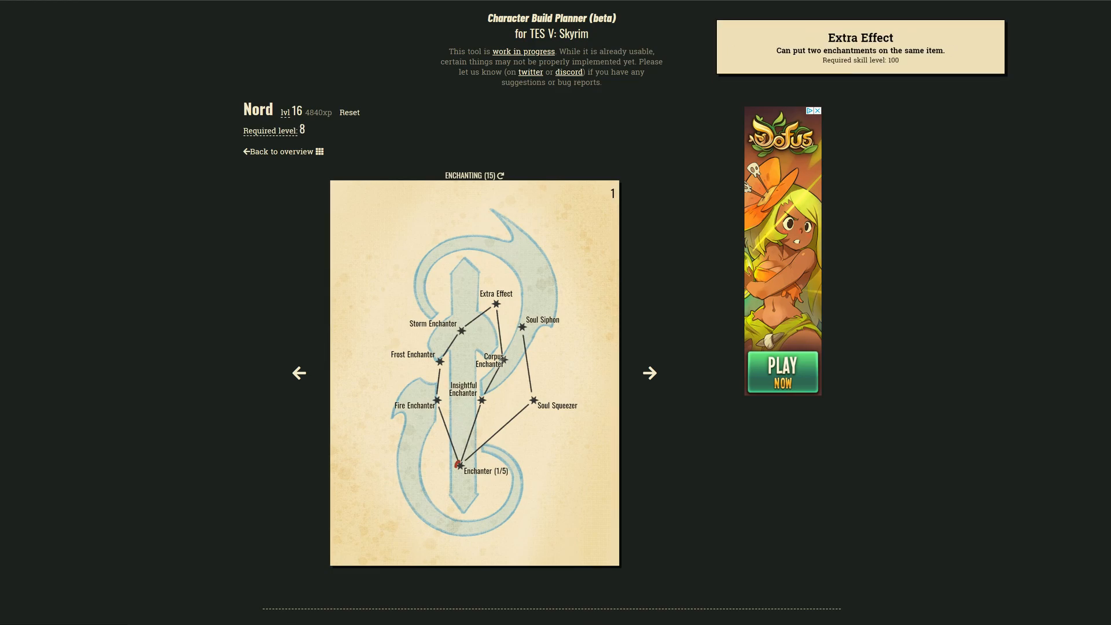
left_click(496, 303)
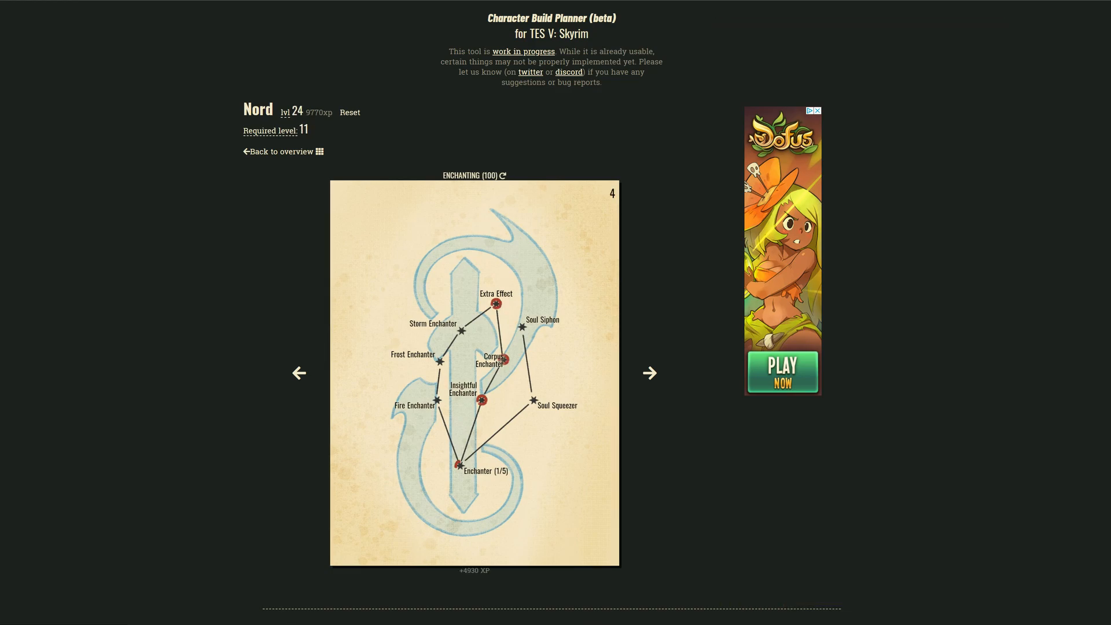
left_click(284, 152)
Change the Skyrim character's race to Orsimer and look over the skill overview
left_click(258, 109)
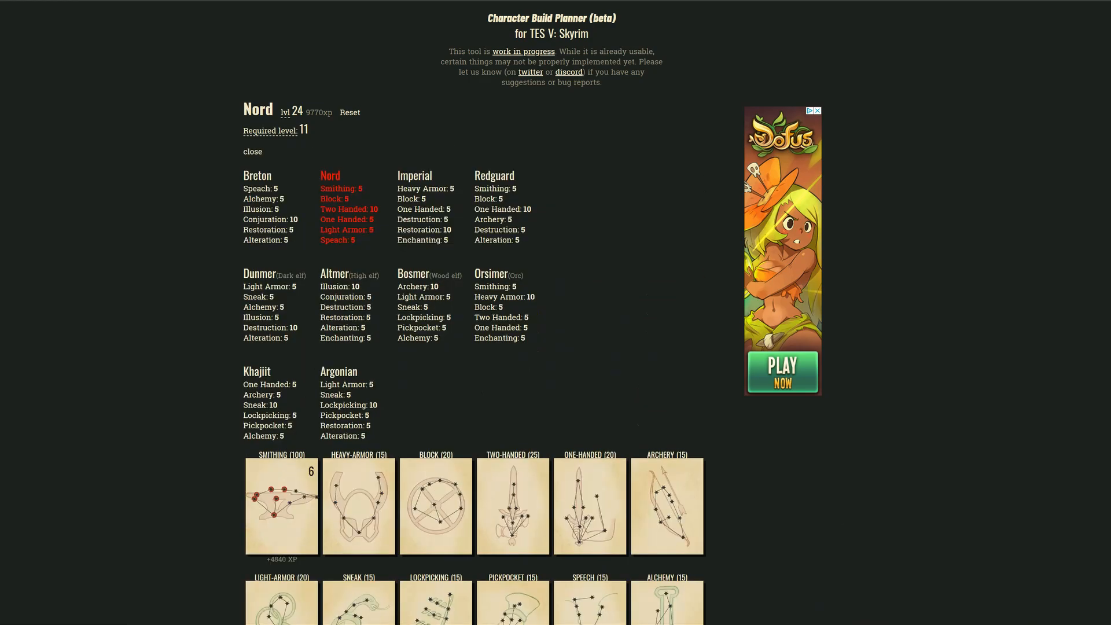
left_click(490, 274)
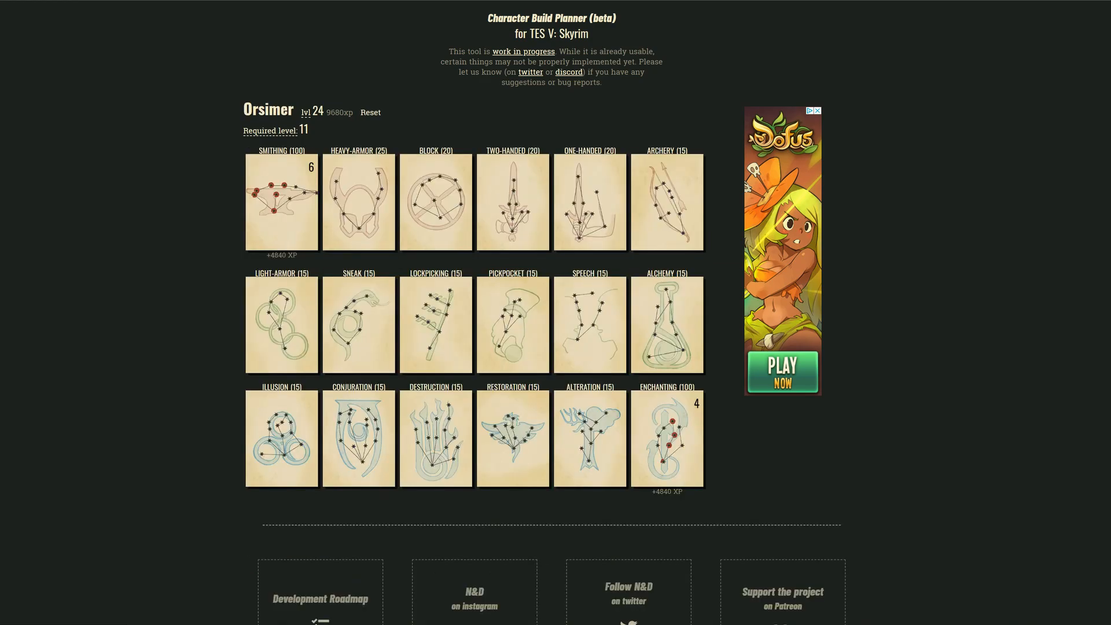
scroll(550, 312, "down", 3)
scroll(550, 313, "up", 4)
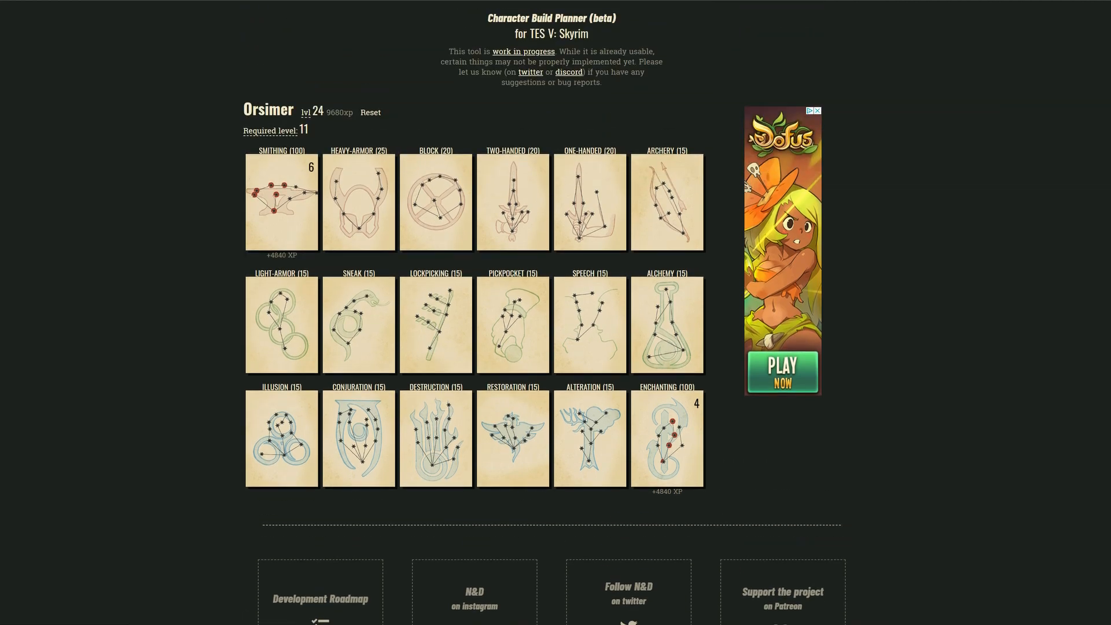